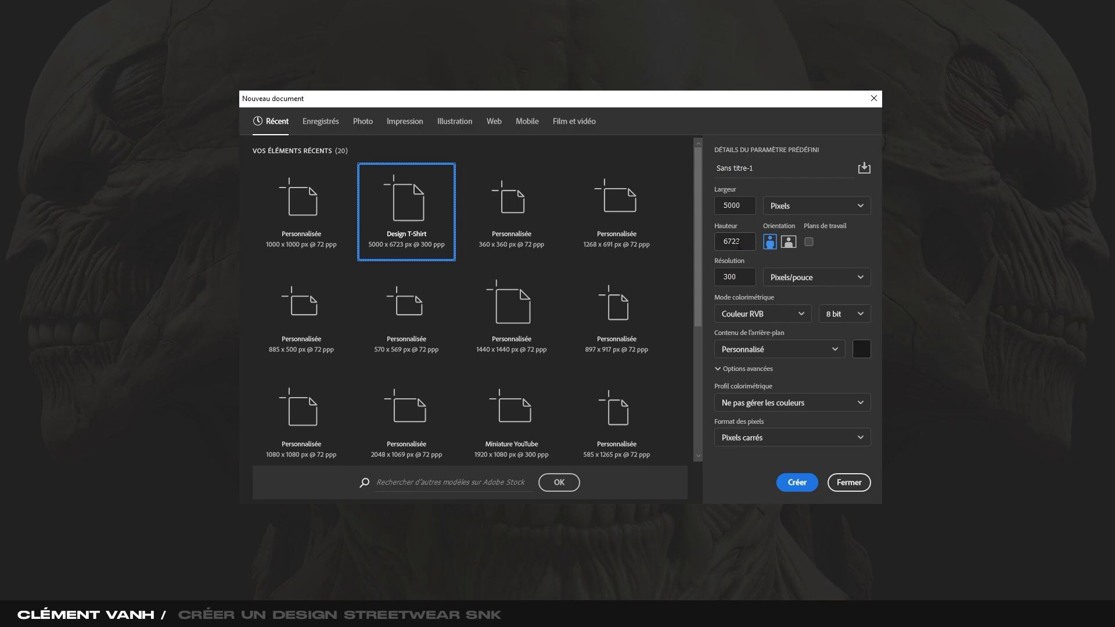
- Create a 5000 x 6723 px RGB document at 300 pixels per inch with the custom dark background
left_click(796, 482)
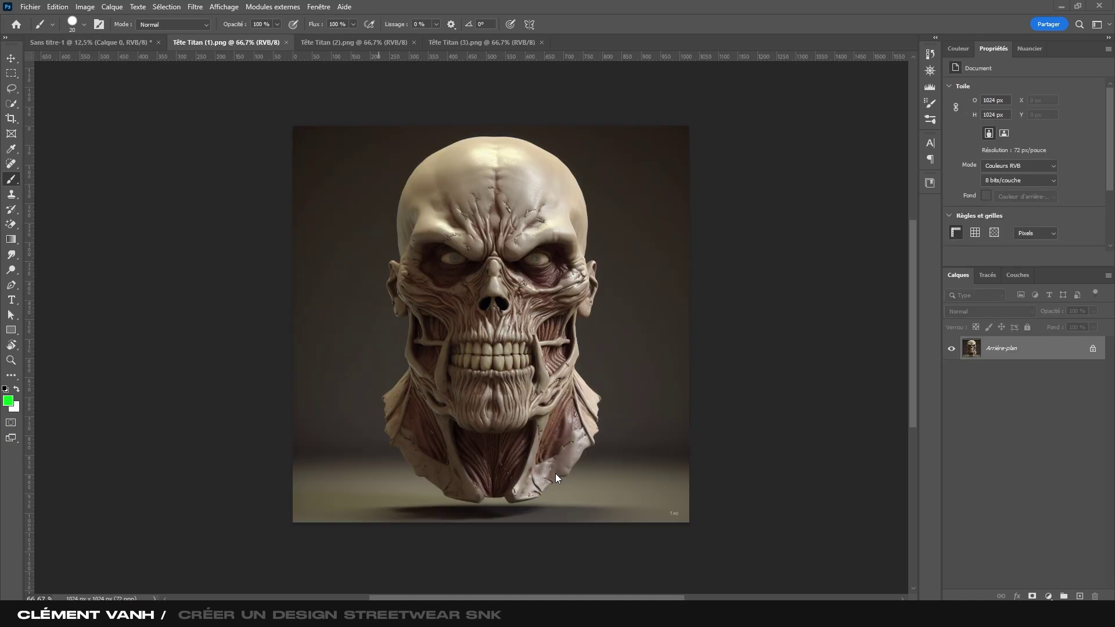
left_click(13, 107)
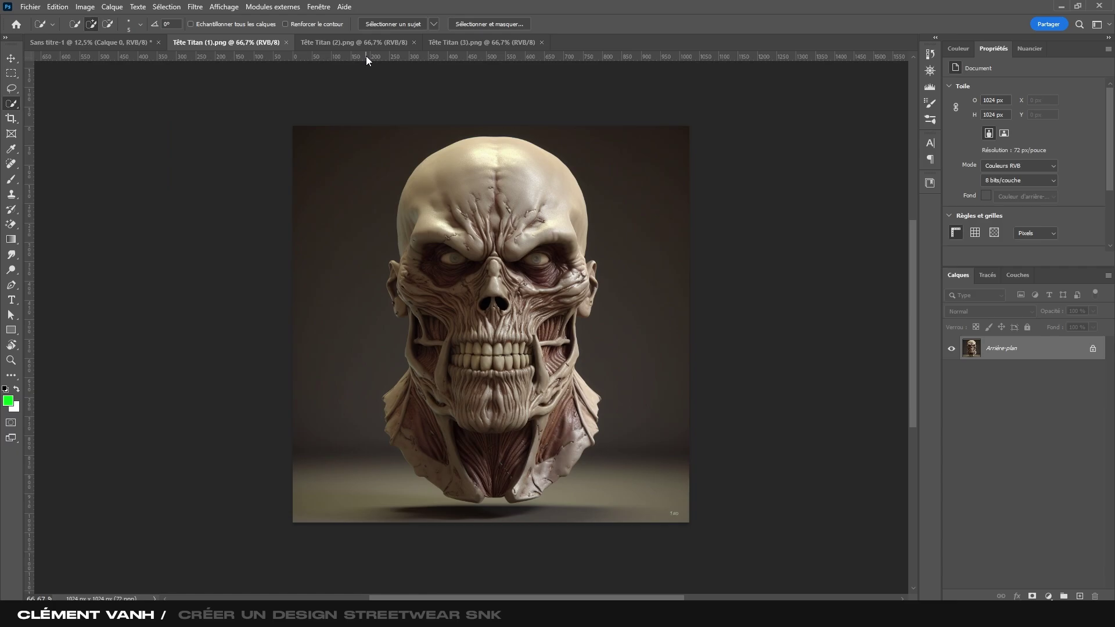
left_click(434, 24)
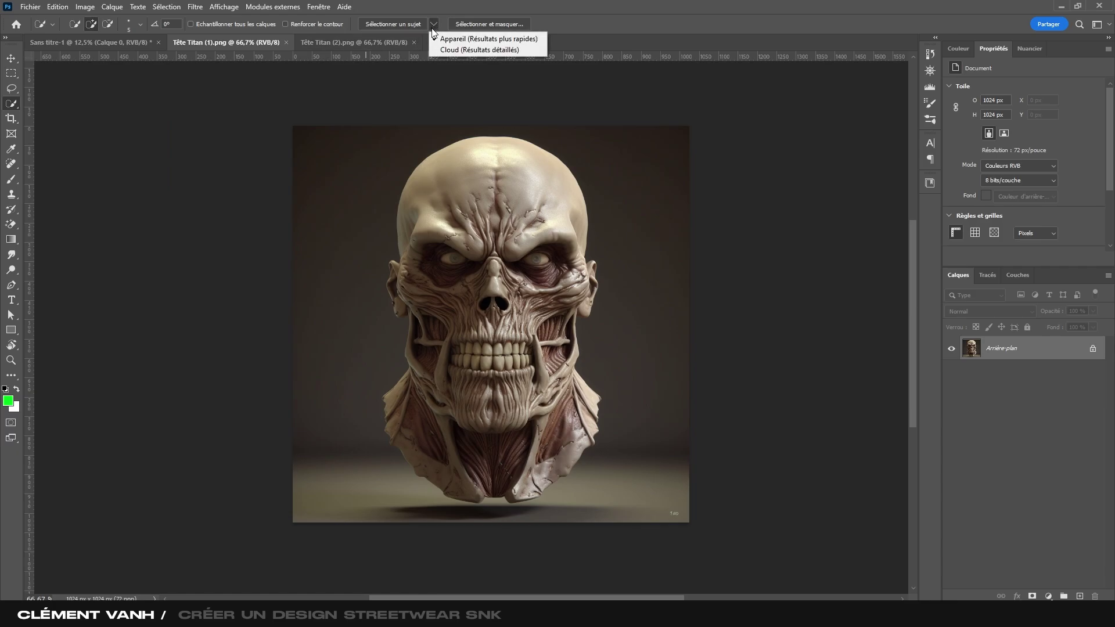
left_click(456, 50)
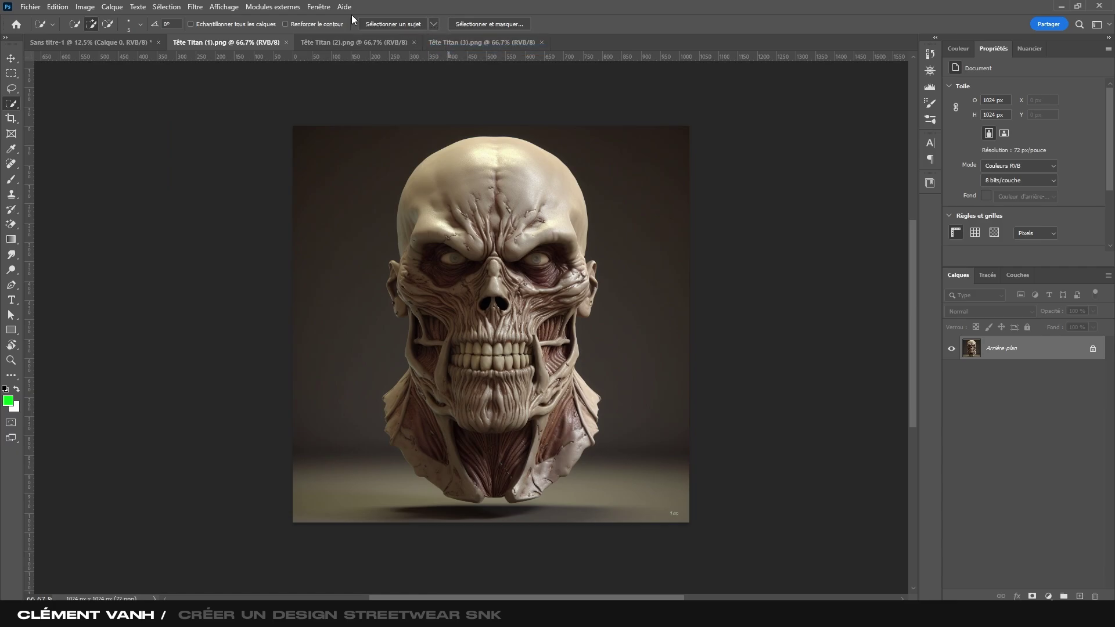
left_click(434, 25)
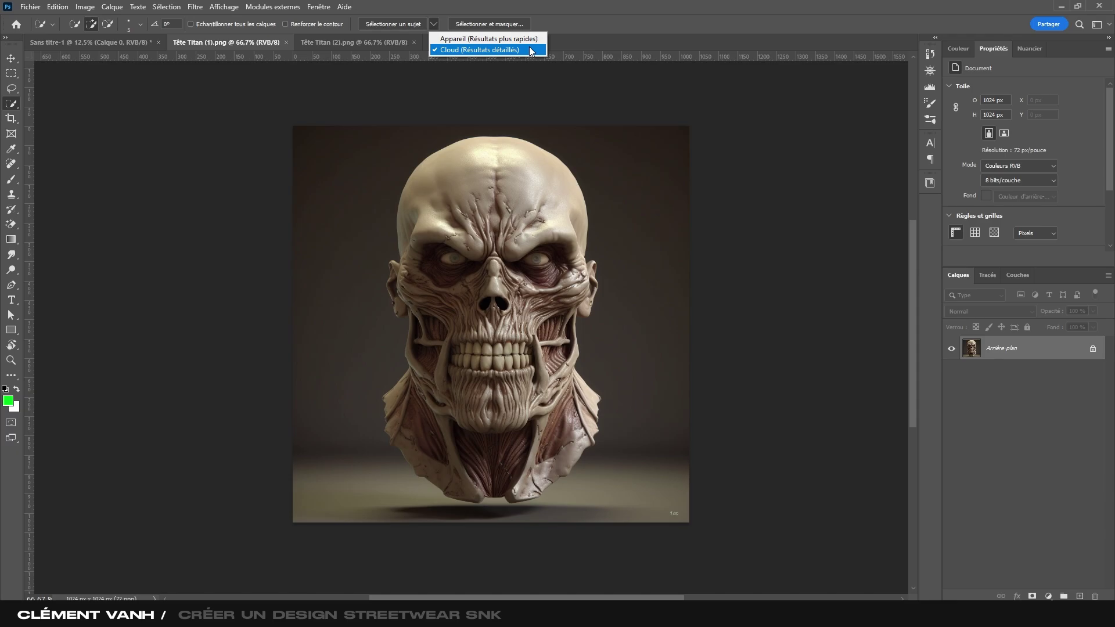
left_click(464, 40)
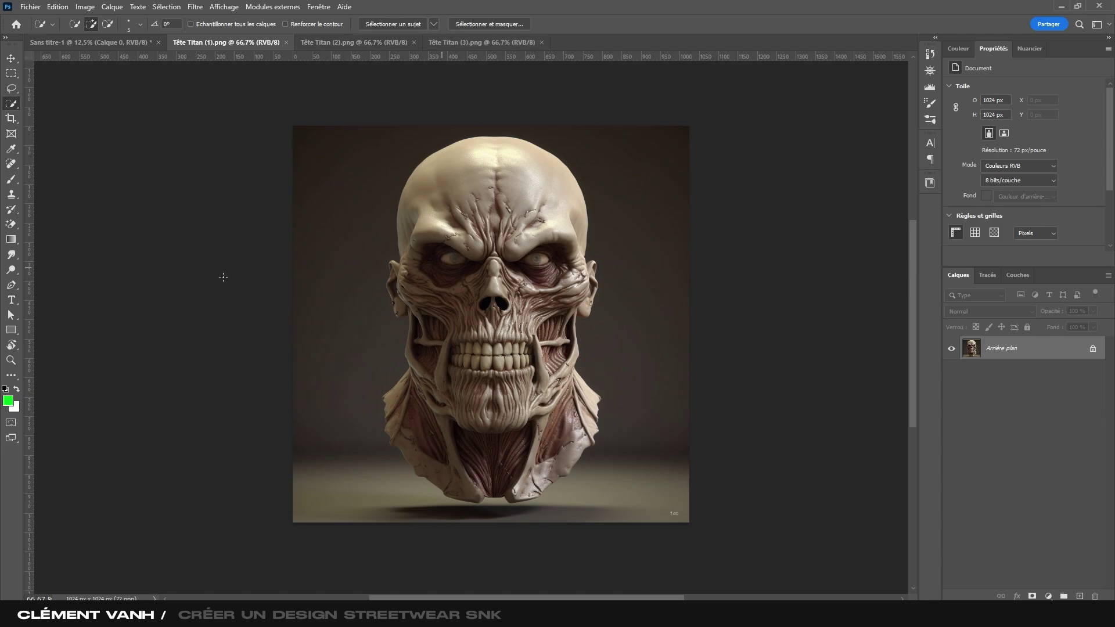
left_click(8, 286)
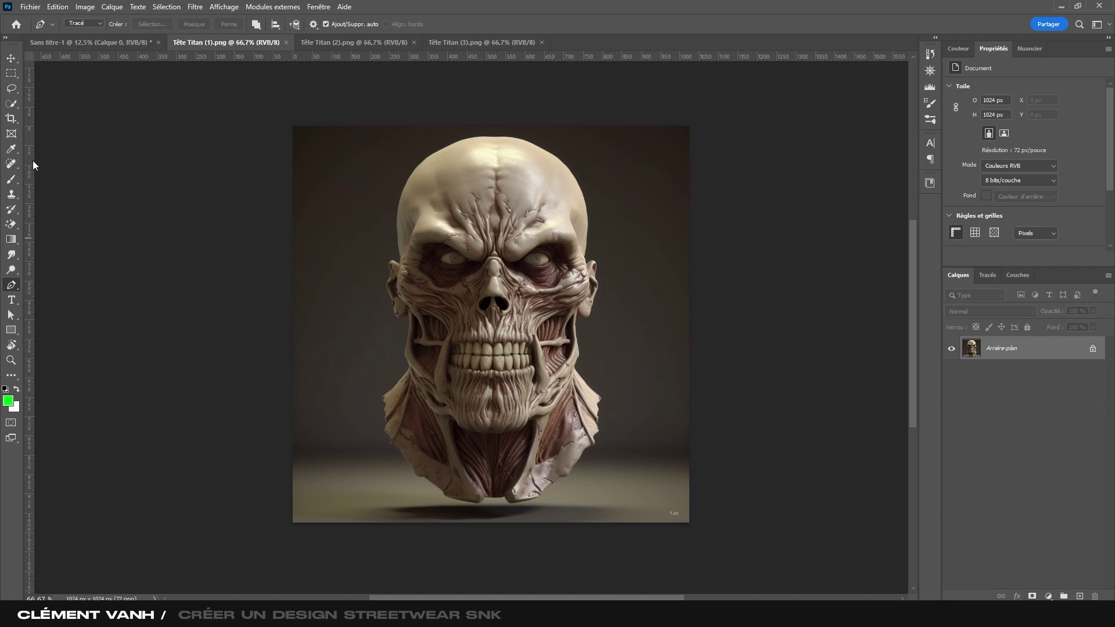
left_click(8, 108)
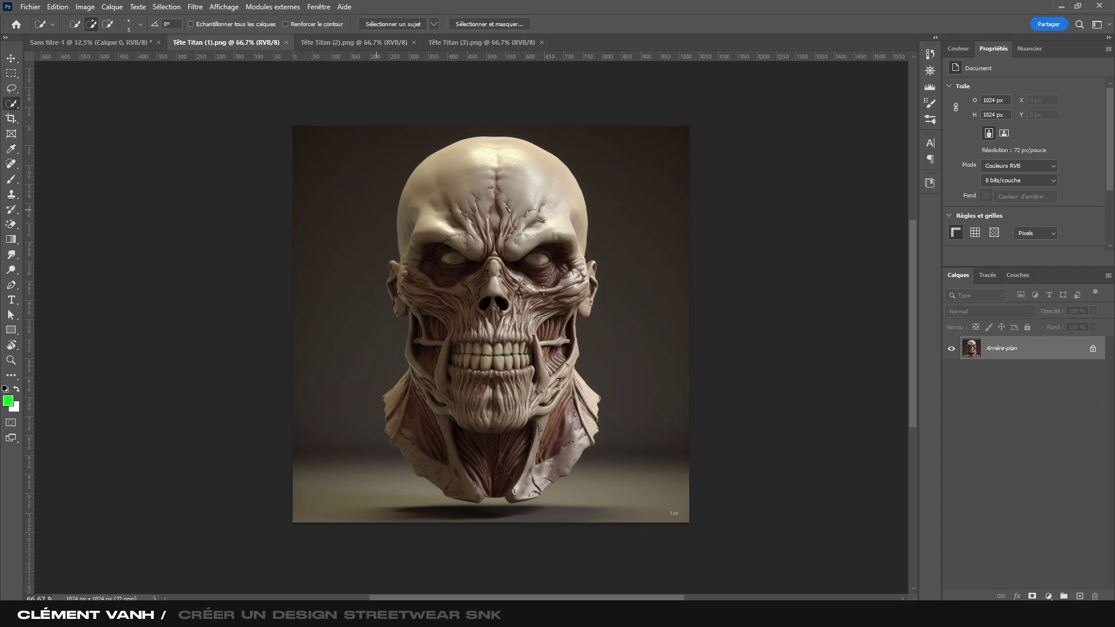
- Select the head in Tête Titan (1).png with cloud-based subject selection and isolate it with a layer mask
left_click(434, 24)
left_click(457, 50)
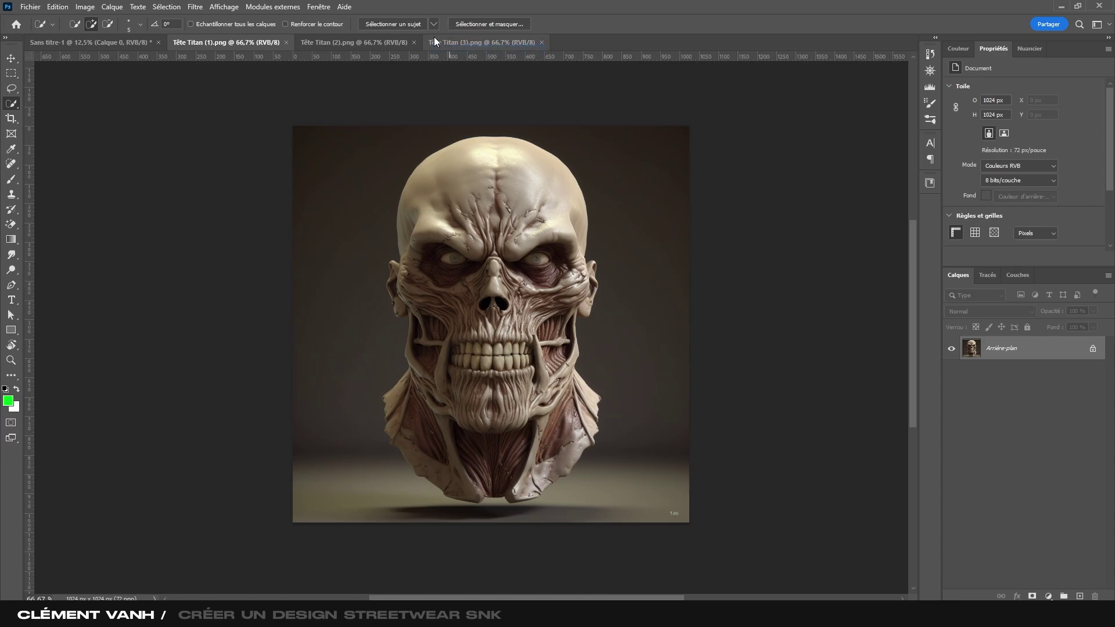
left_click(393, 24)
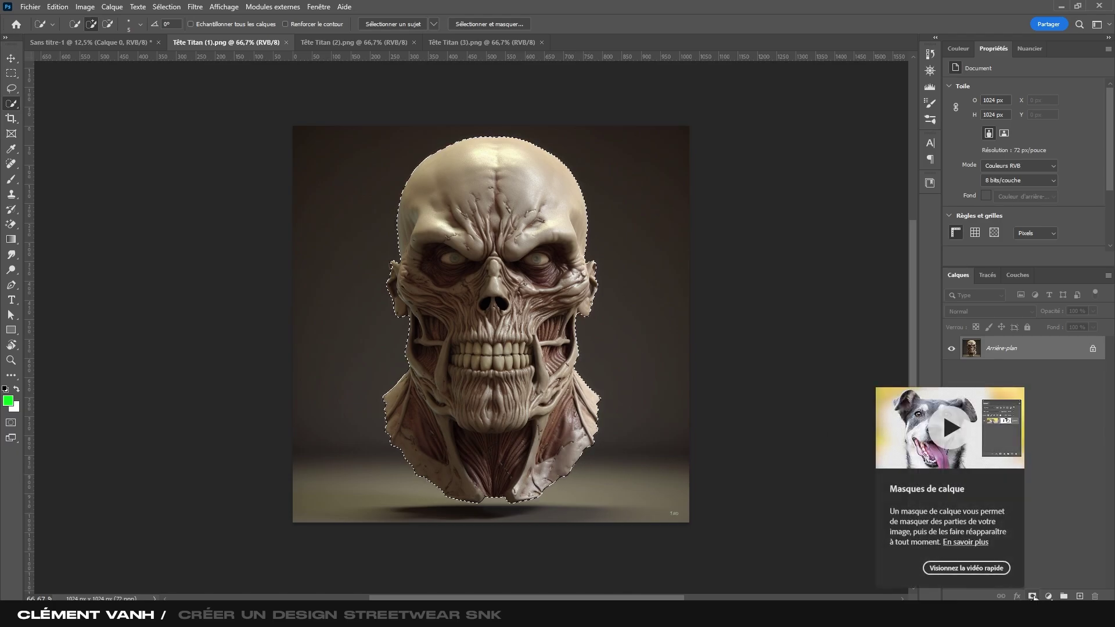
left_click(1032, 597)
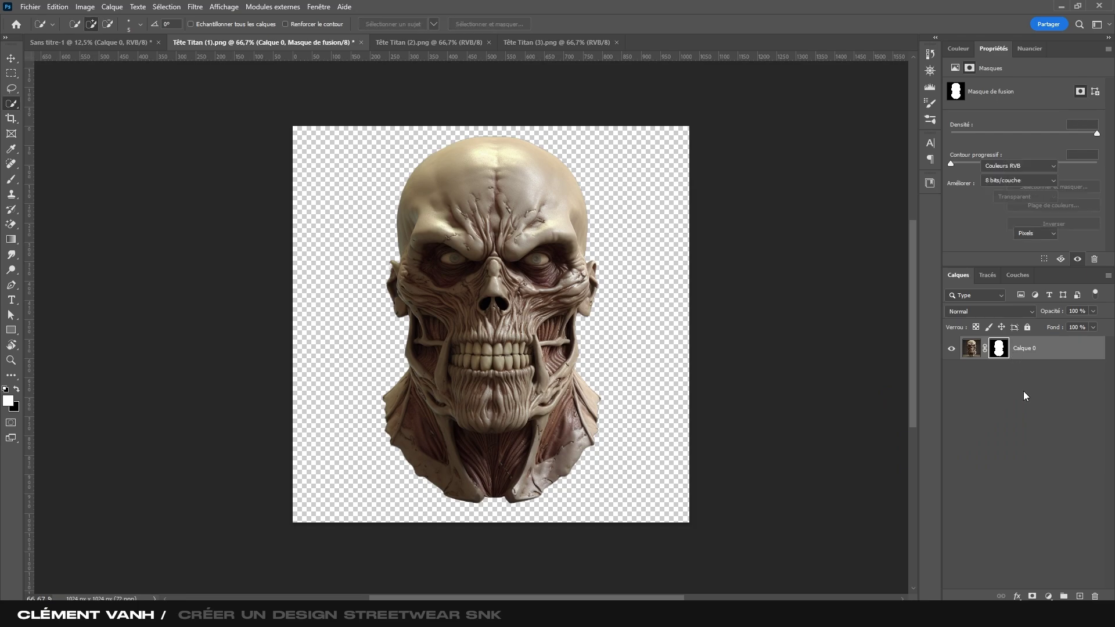
left_click(1024, 395)
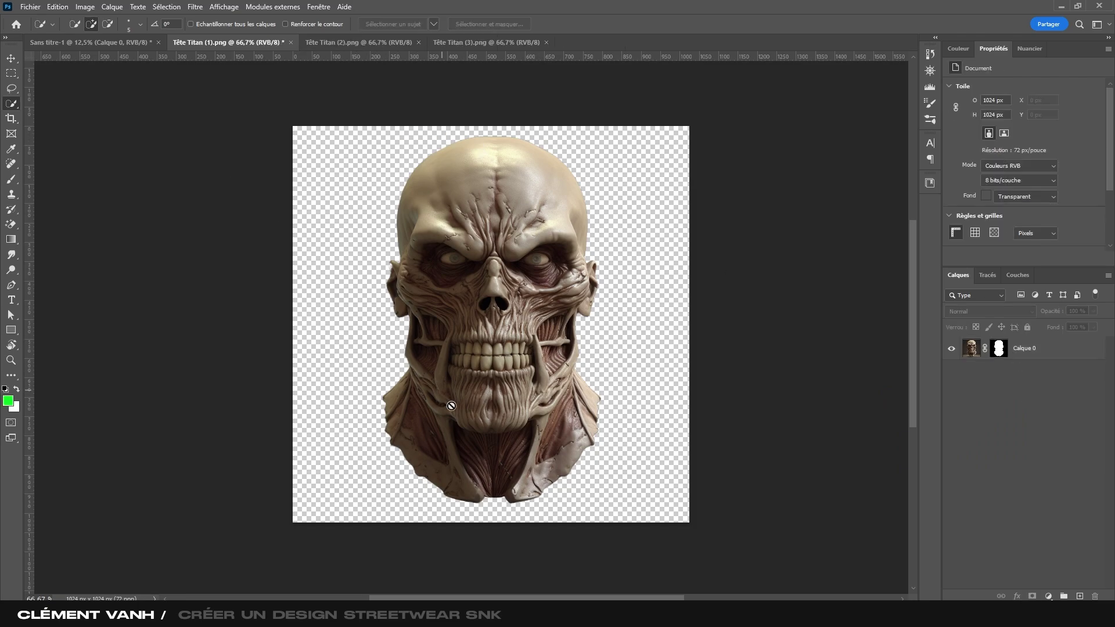
- Cut out the head in Tête Titan (2).png by selecting the subject and adding a layer mask
key("v")
left_click(363, 44)
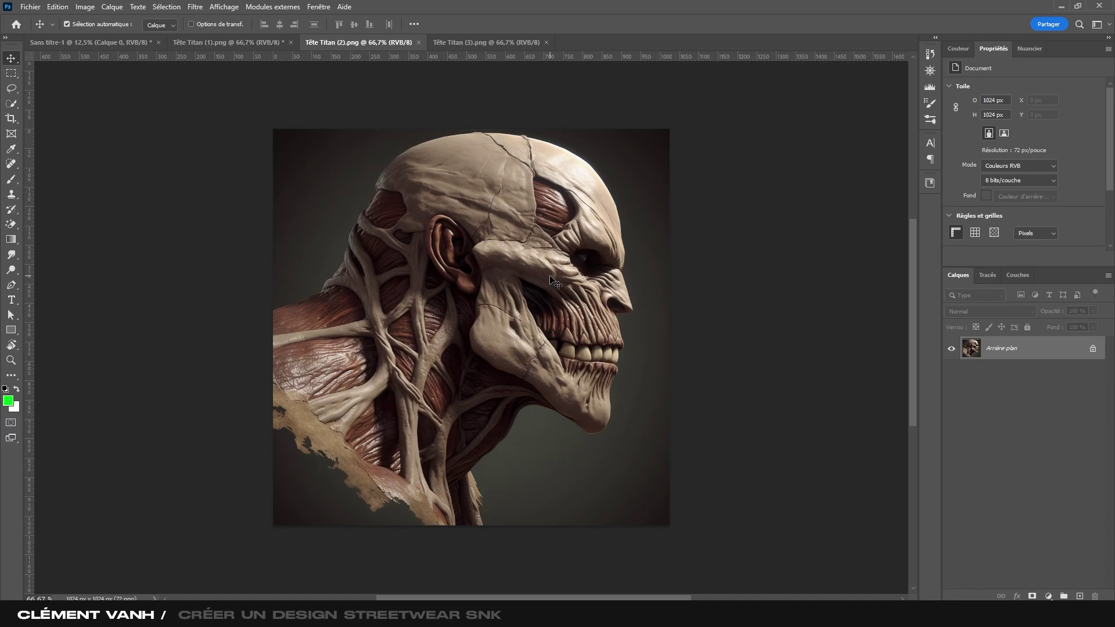
left_click(12, 107)
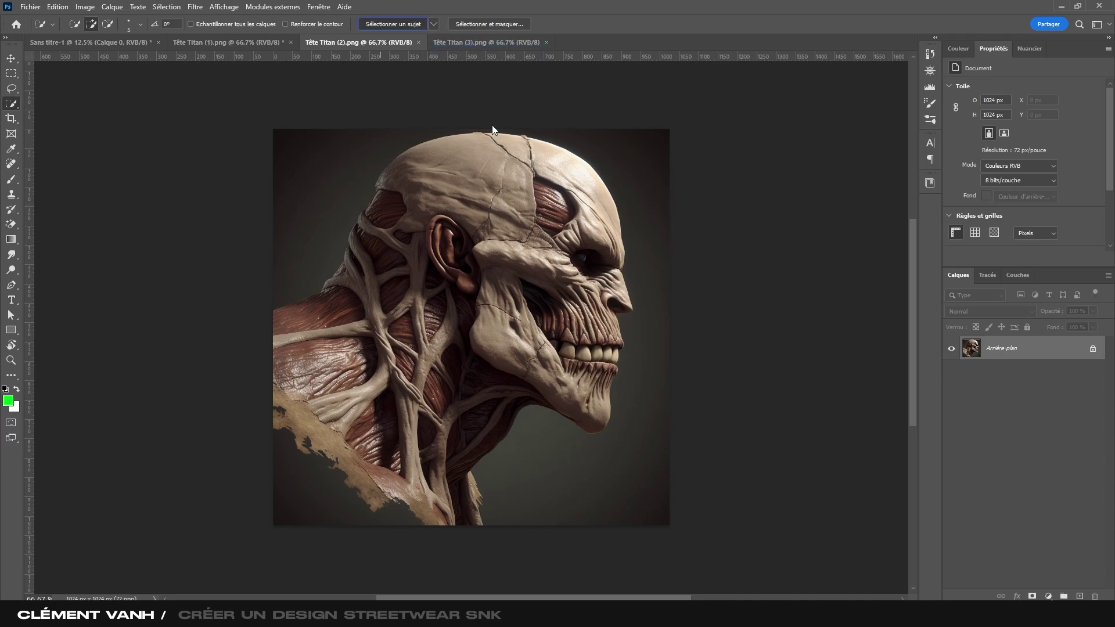
left_click(1032, 597)
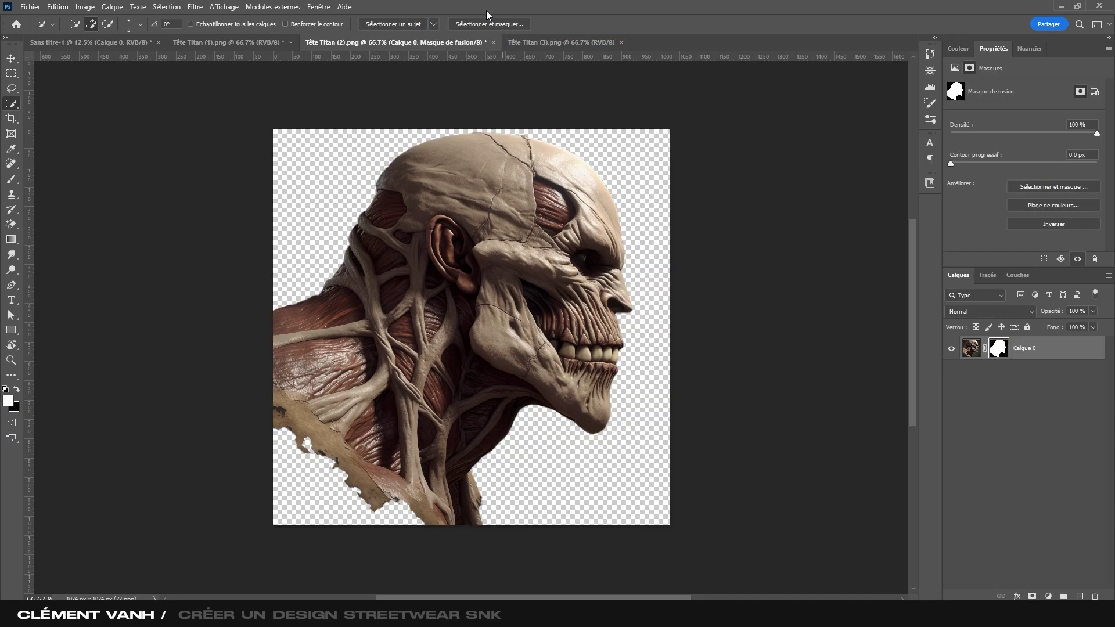
- Mask out the background of Tête Titan (3).png using a detailed cloud selection of the subject
left_click(525, 42)
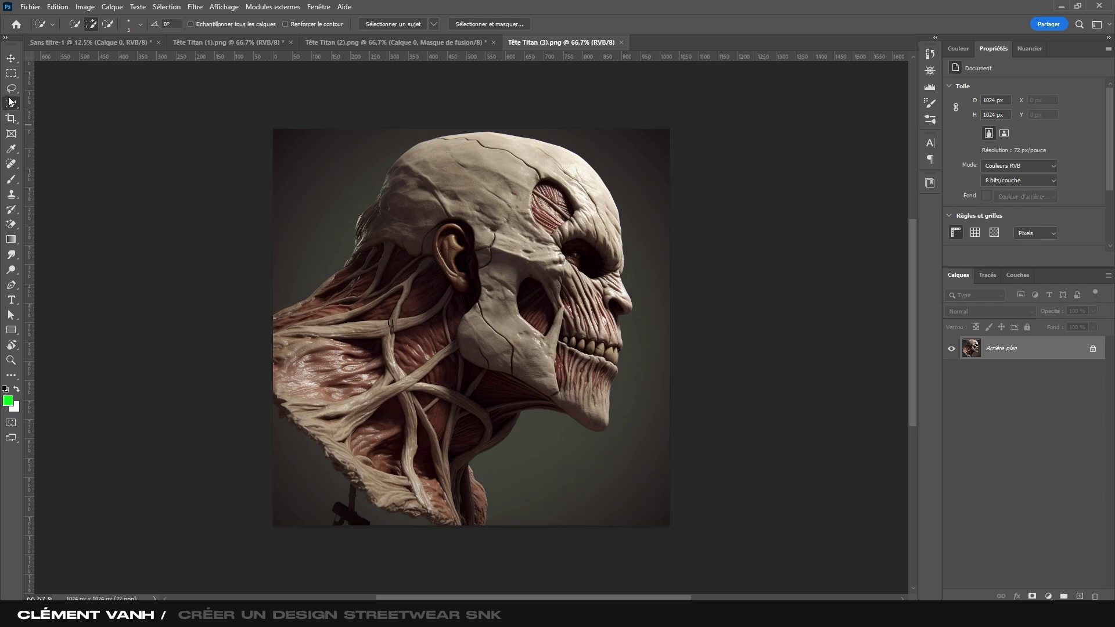
left_click(378, 41)
left_click(549, 42)
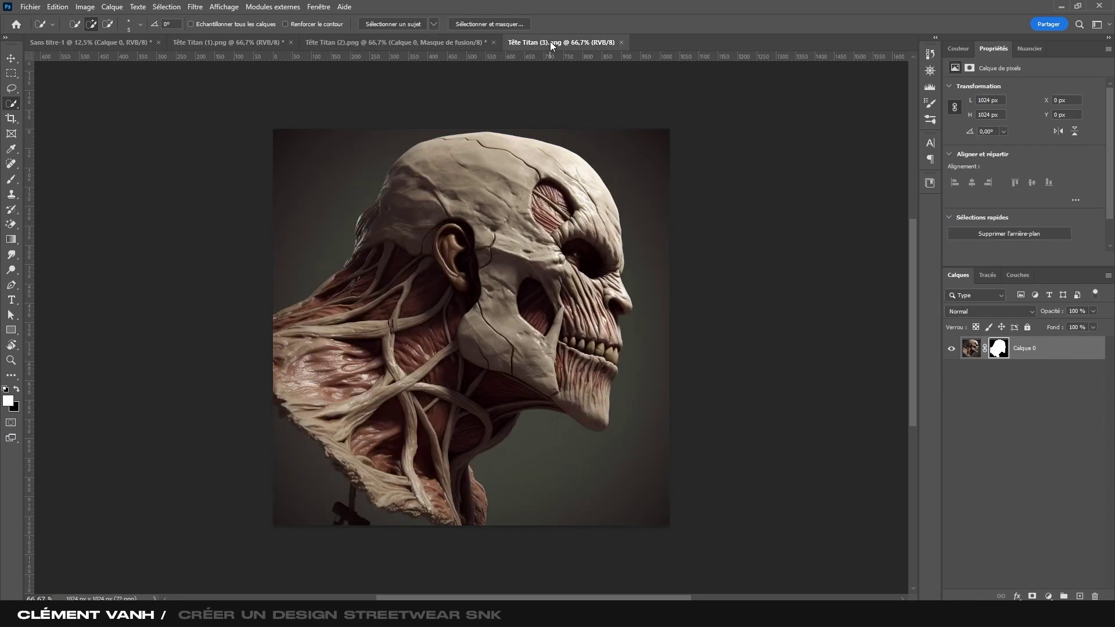
left_click(434, 24)
left_click(462, 50)
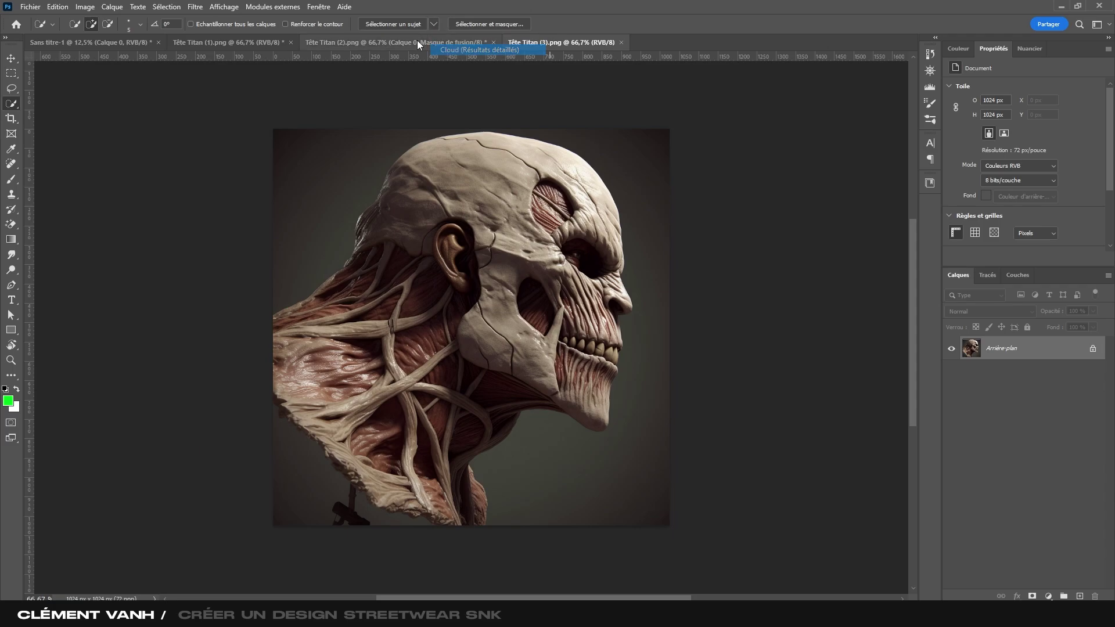
left_click(394, 24)
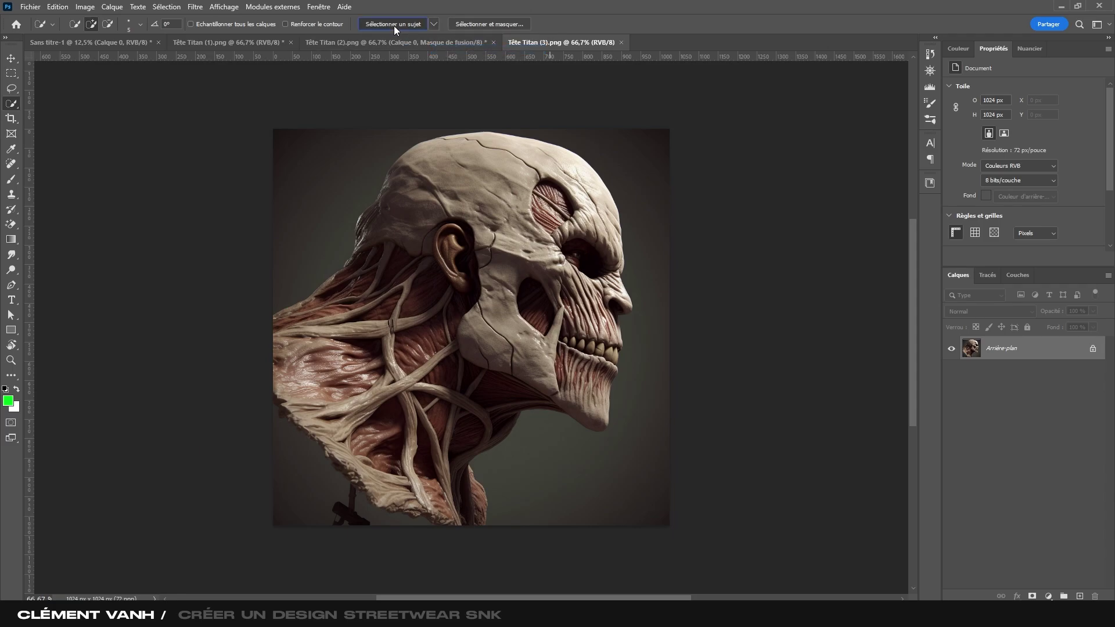
left_click(1032, 596)
- Copy the masked heads from the three Tête Titan documents into the Sans titre-1 document as separate layers
left_click(228, 41)
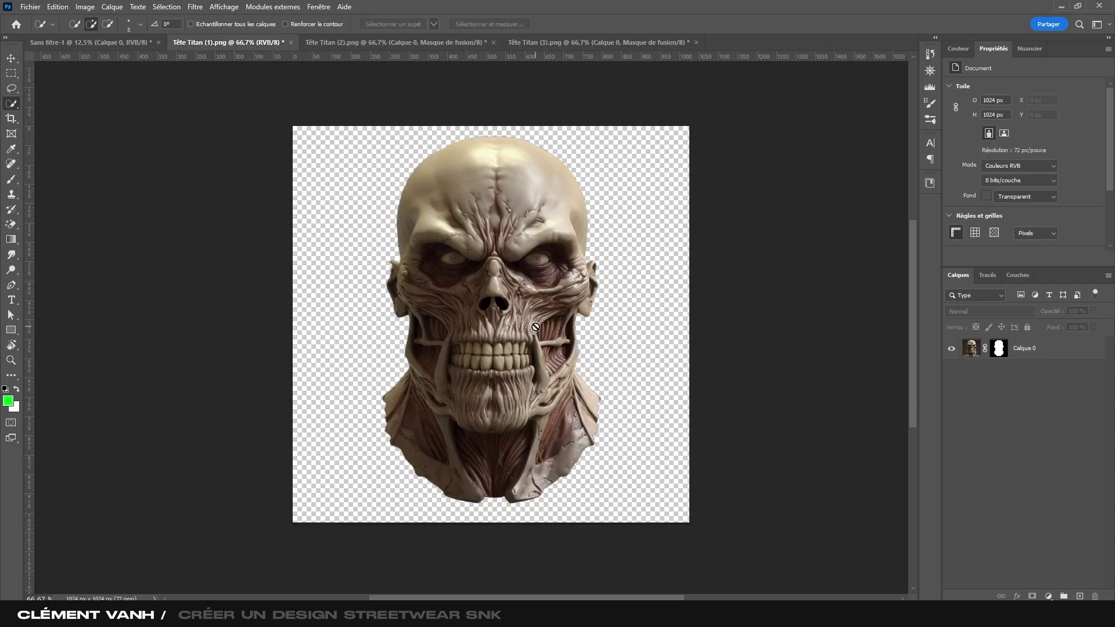
key("v")
left_click_drag(536, 327, 435, 237)
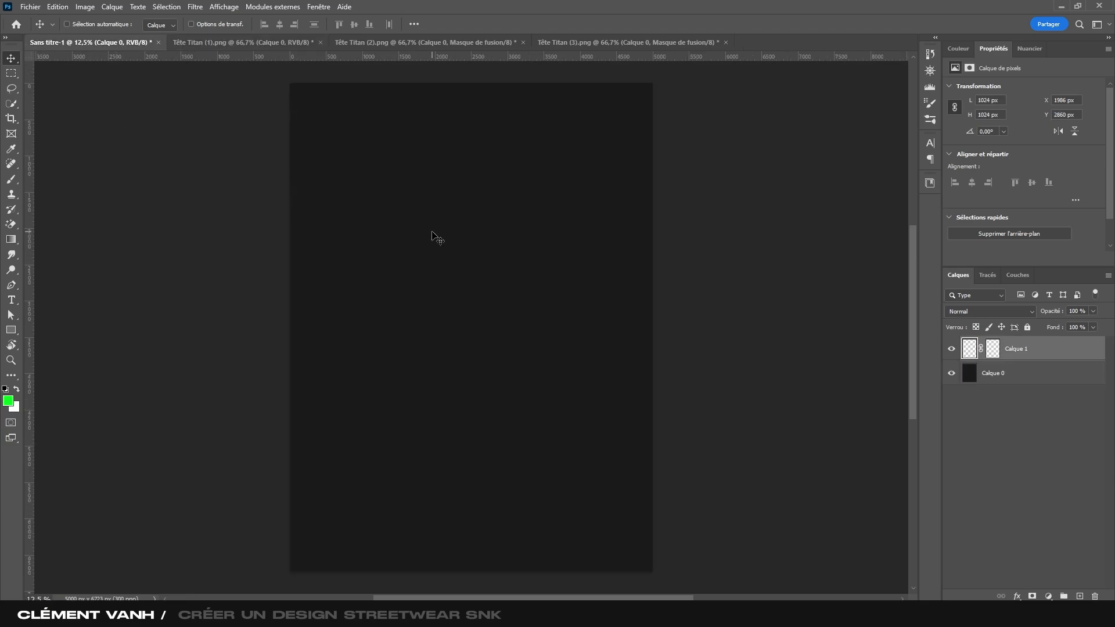
left_click(426, 42)
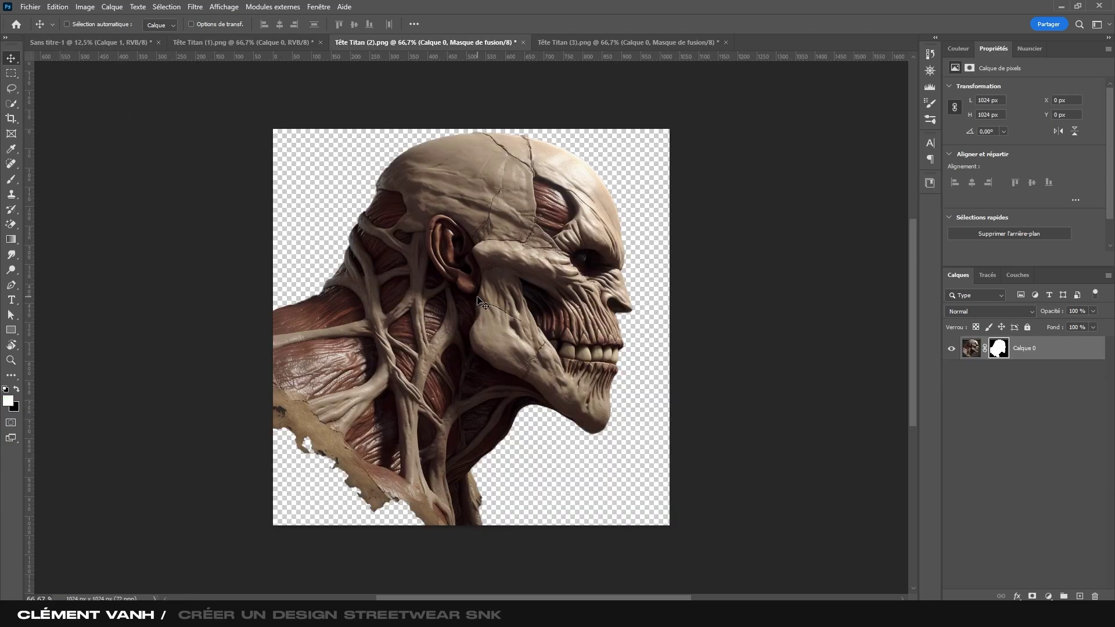
left_click_drag(477, 297, 289, 162)
left_click(628, 43)
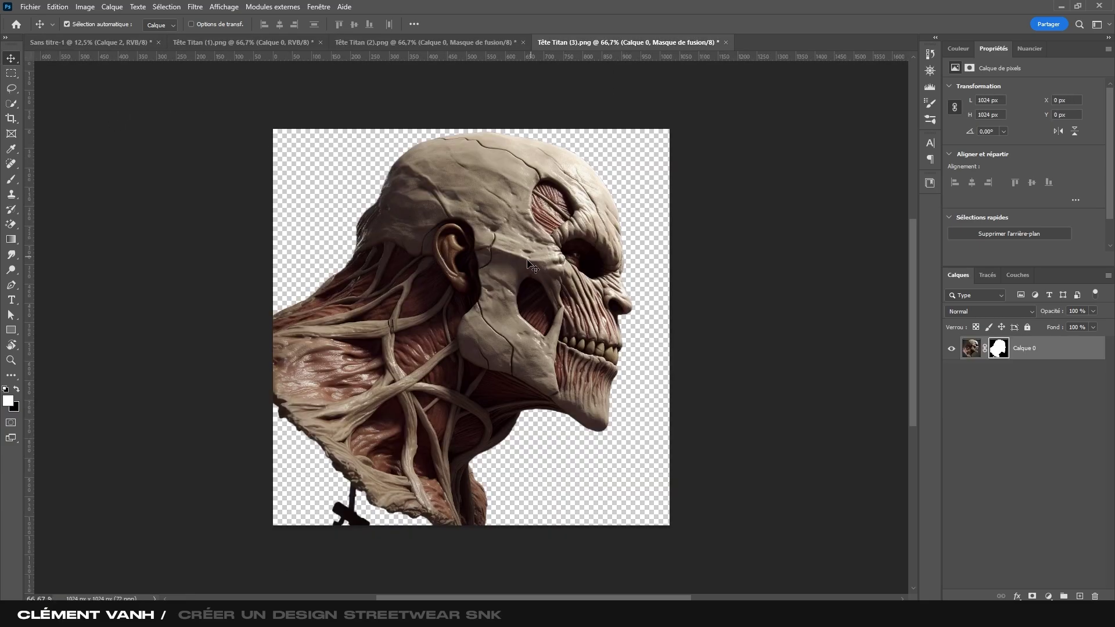
left_click_drag(530, 265, 366, 267)
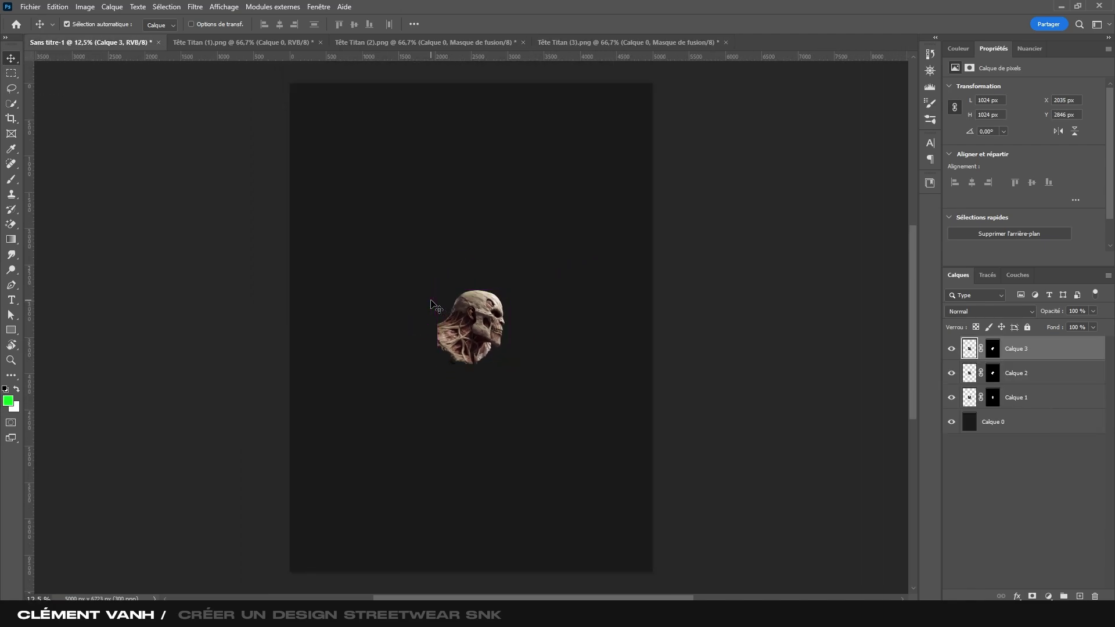
- Enlarge the three head layers Calque 1 to 3 together about their centre to about 2913 x 2818 px
scroll(451, 290, "up", 2)
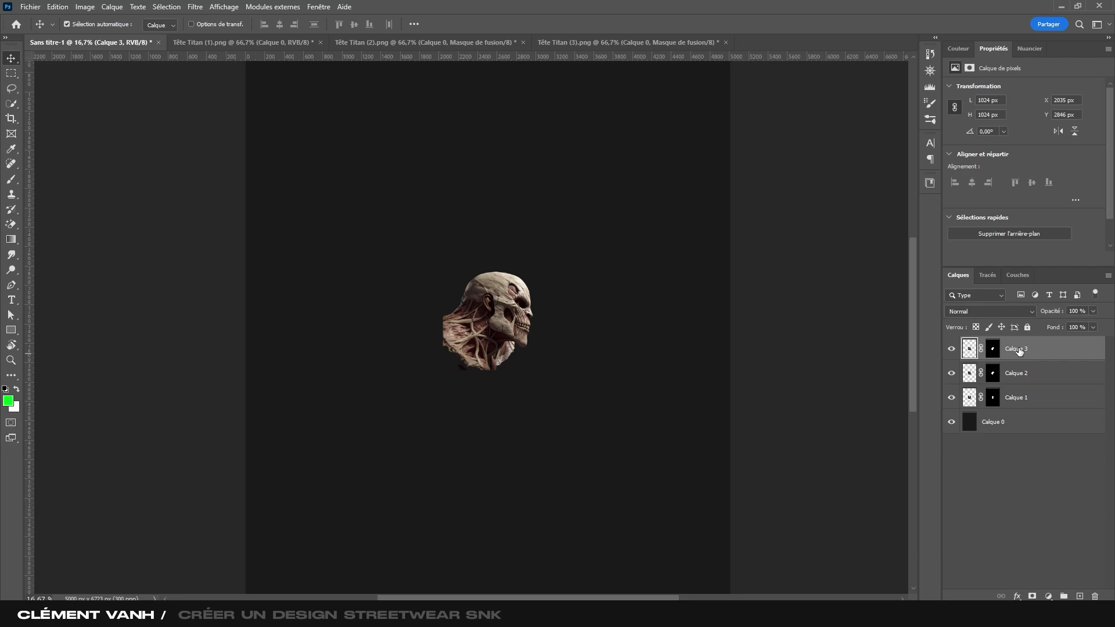
left_click(1035, 404, "shift")
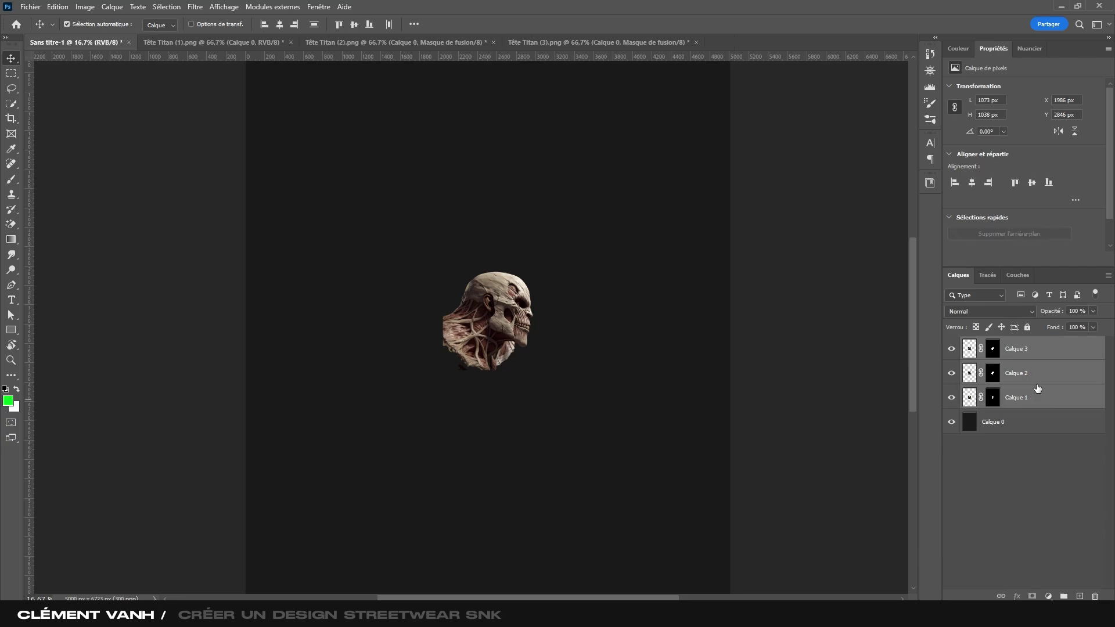
key("ctrl+t")
scroll(497, 333, "down", 1)
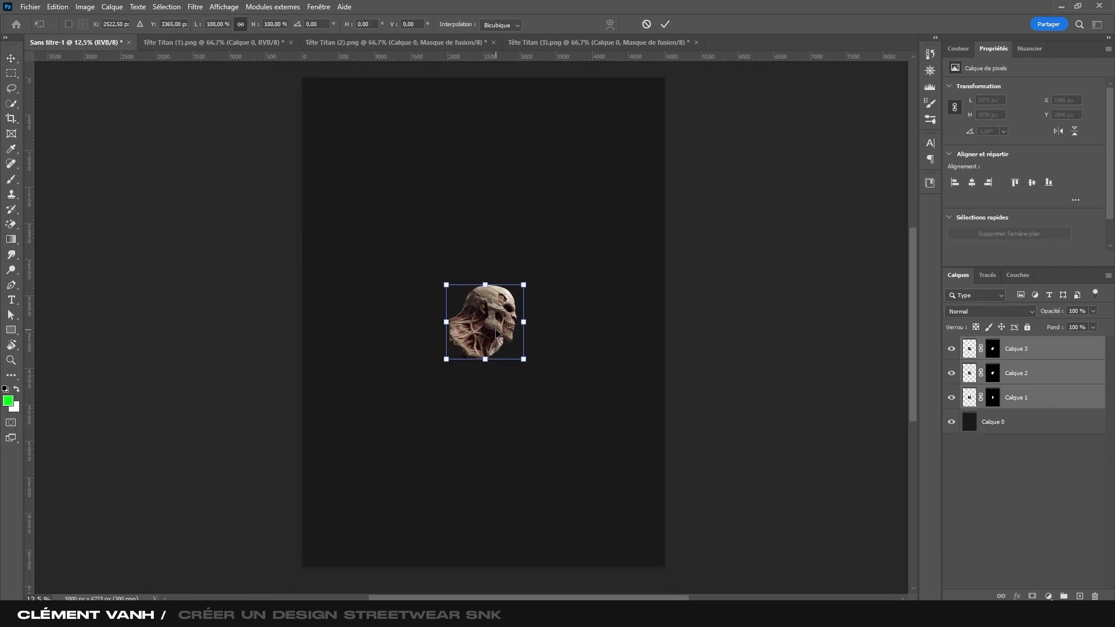
left_click_drag(523, 322, 598, 323)
left_click(666, 24)
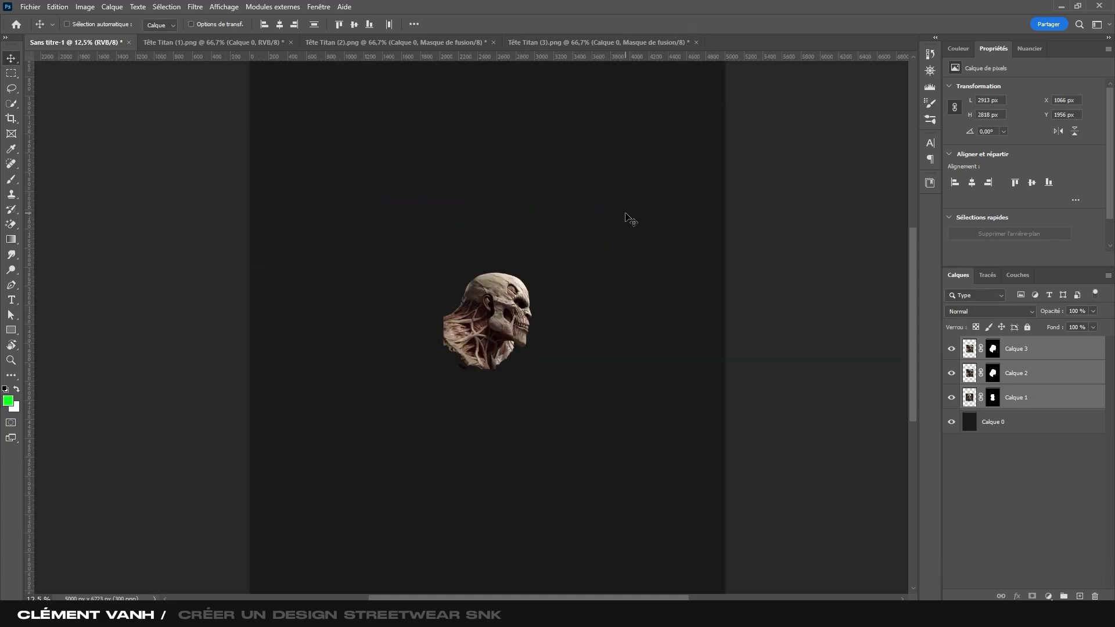
left_click(643, 249)
- Spread the two profile heads apart, shifting the Calque 3 head rightward and the Calque 2 head to the canvas's left side
left_click(586, 271)
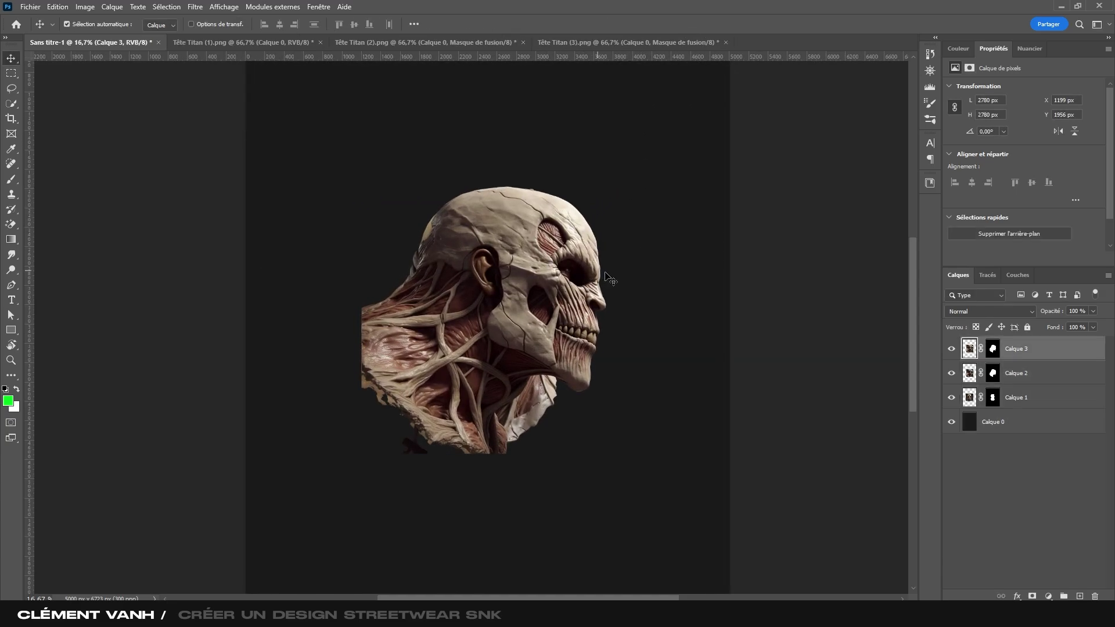
key("ctrl+minus")
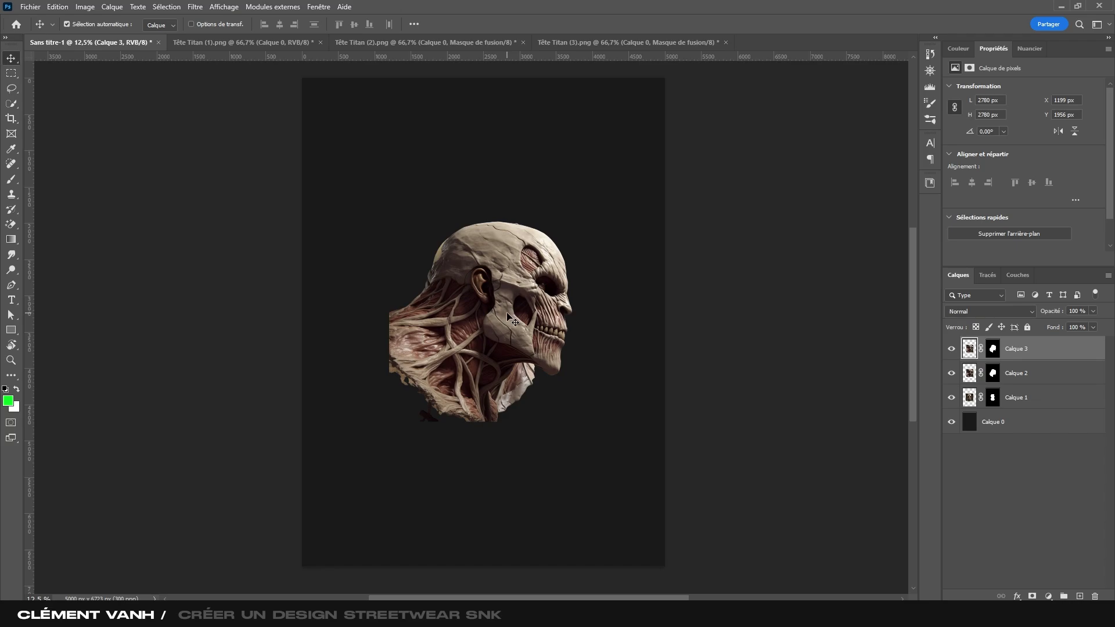
key("ctrl+plus")
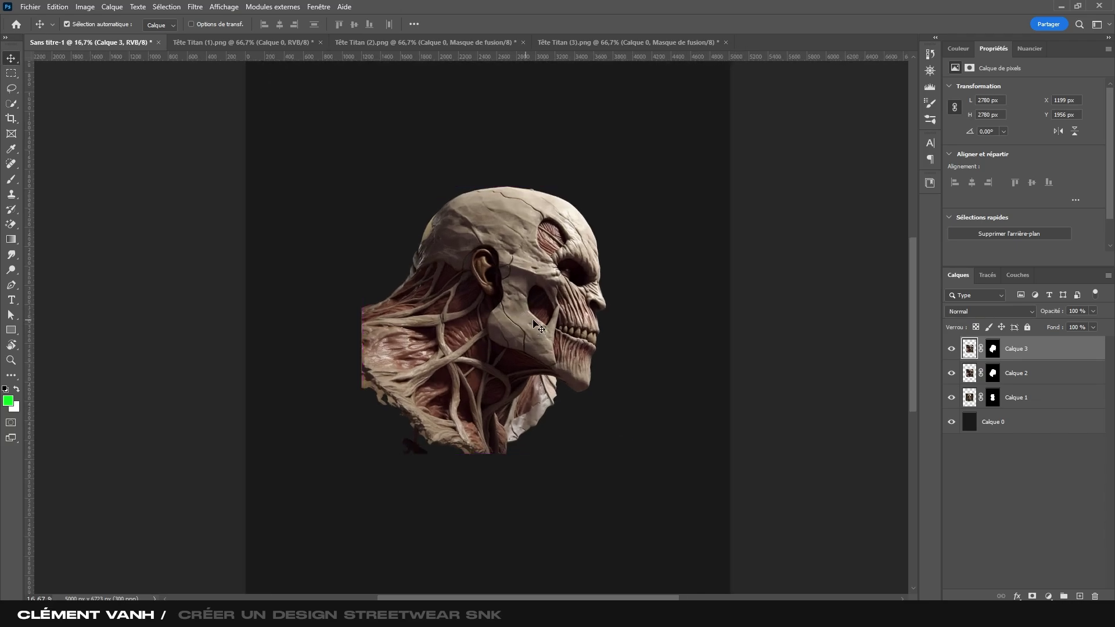
left_click_drag(559, 321, 603, 319)
left_click_drag(447, 241, 268, 238)
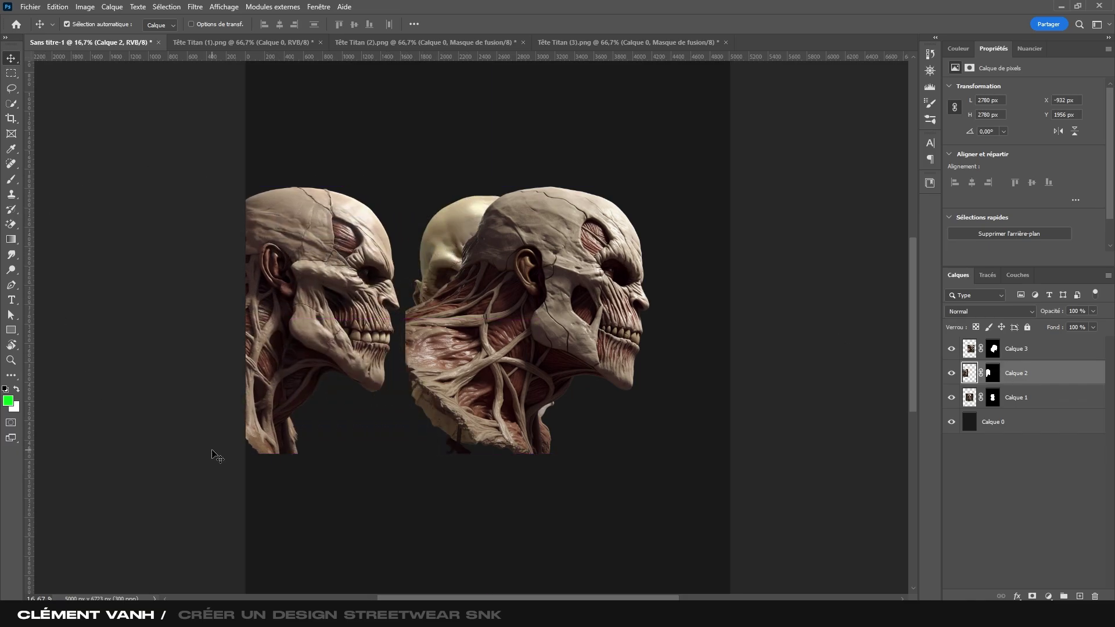
left_click_drag(285, 294, 329, 291)
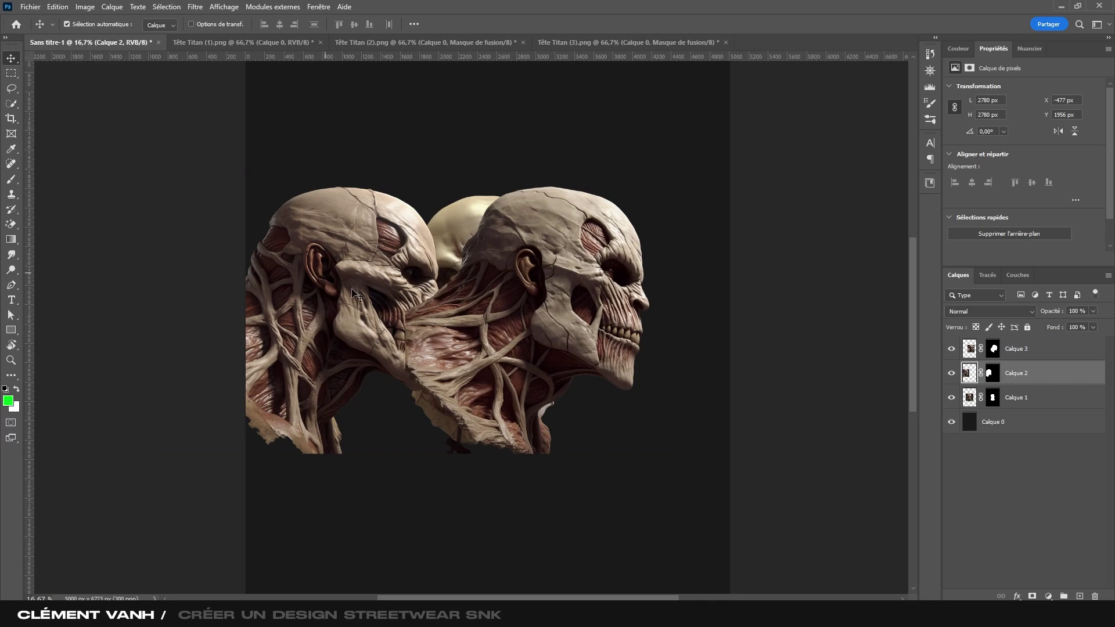
- Flip the Calque 2 head horizontally and shift it inward so it faces away from the Calque 3 head
key("ctrl+t")
right_click(360, 297)
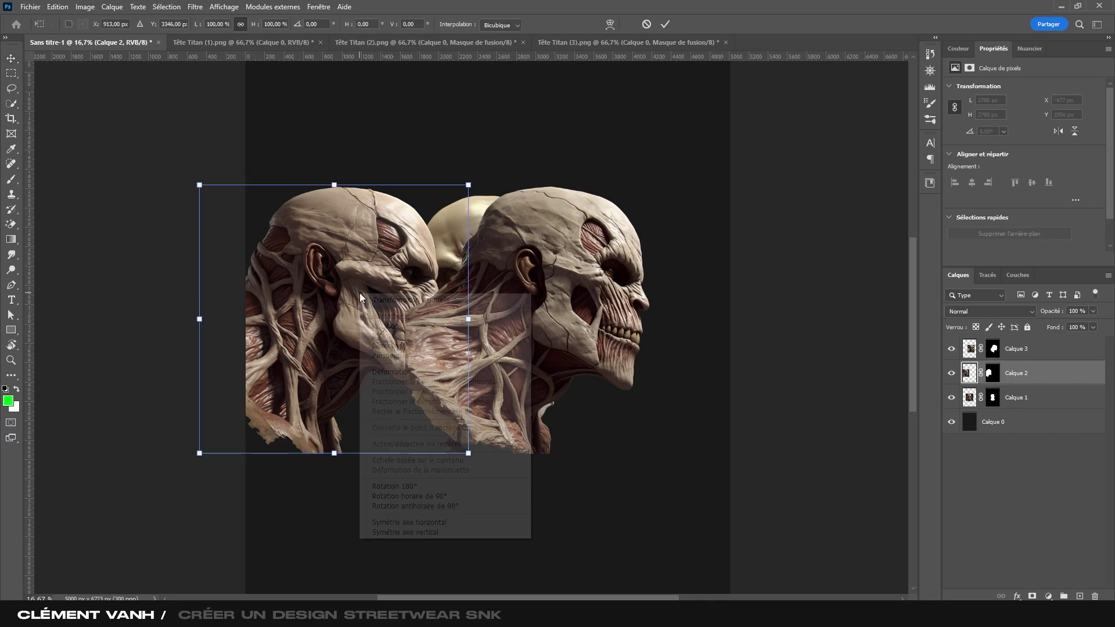
left_click(428, 526)
left_click_drag(361, 352, 397, 353)
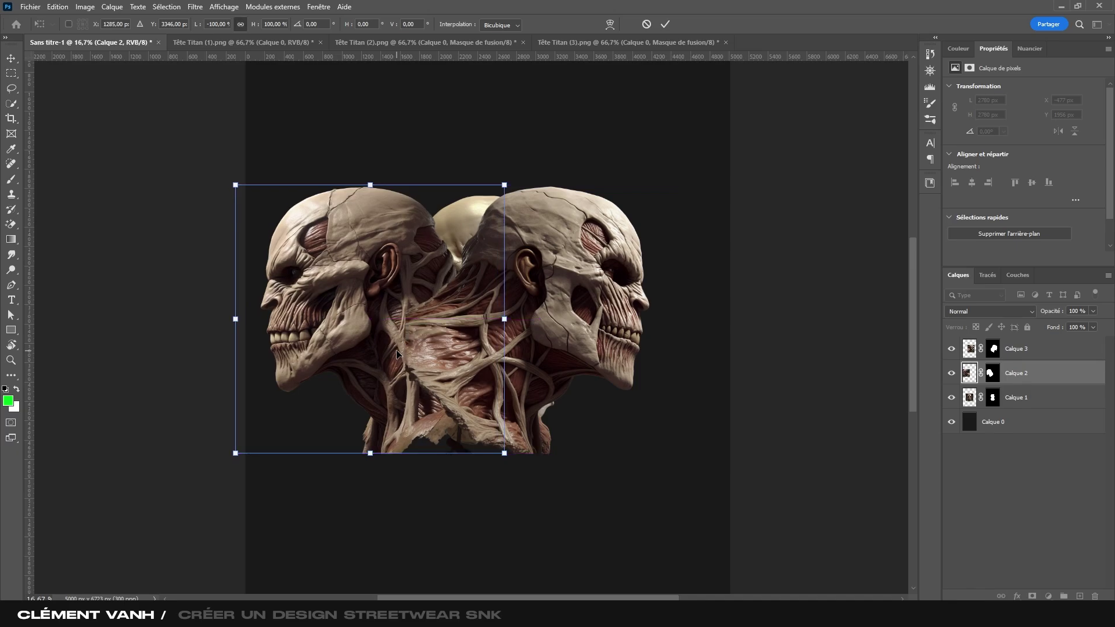
left_click(665, 23)
- Bring the front-facing Calque 1 head above the other heads and shift both profile heads rightward so they flank it symmetrically
left_click(1009, 399)
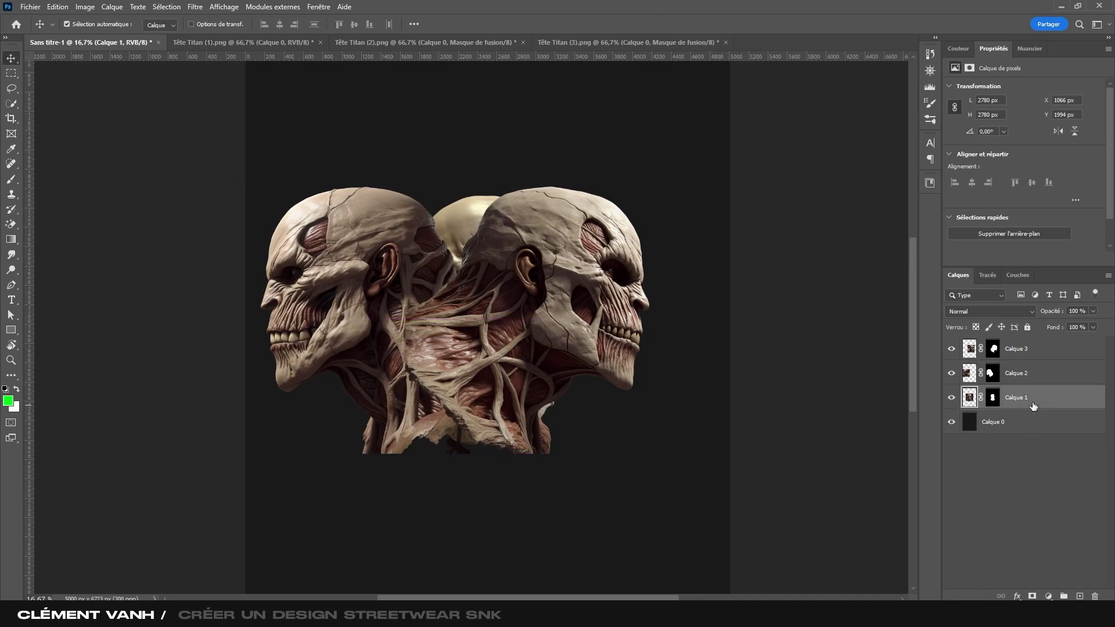
left_click_drag(1034, 406, 1032, 344)
left_click(561, 312)
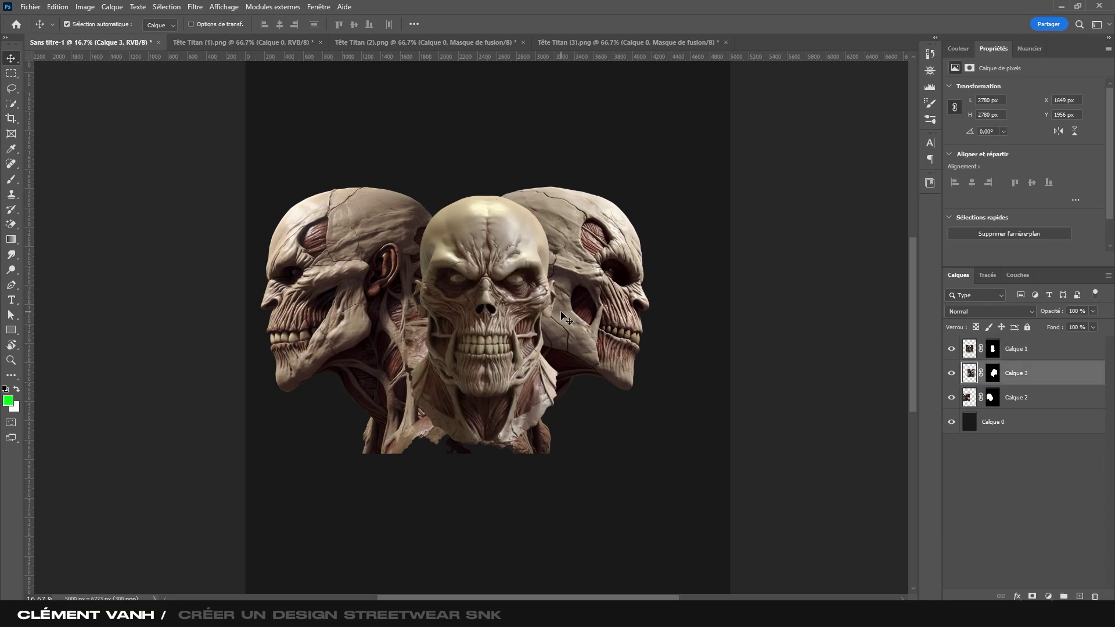
left_click_drag(561, 317, 584, 317)
left_click(324, 309, "shift")
left_click_drag(324, 309, 347, 309)
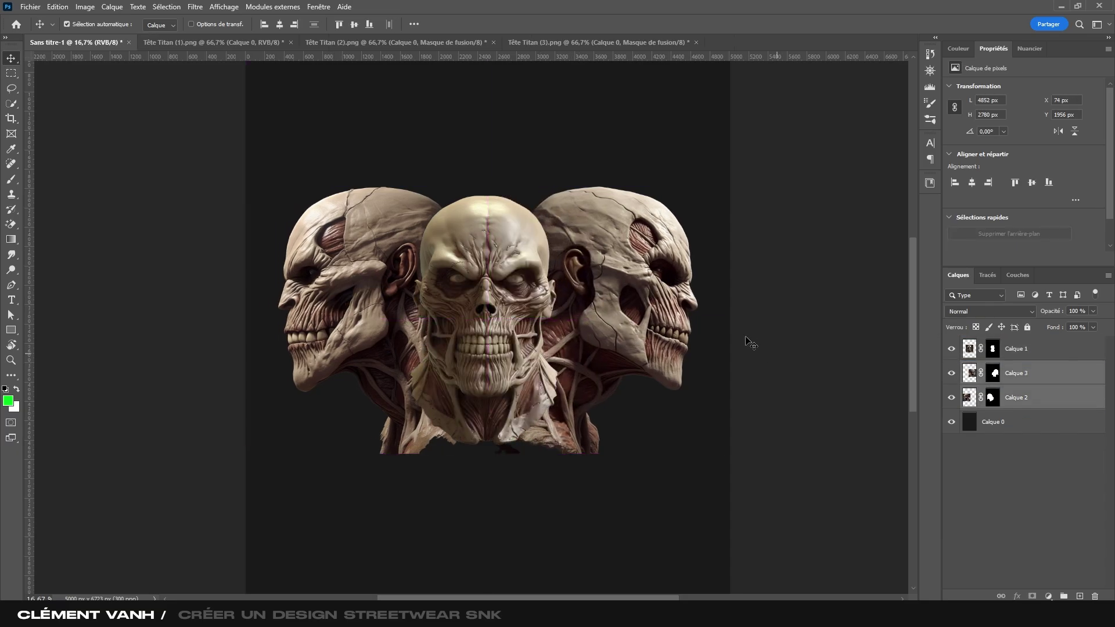
left_click(697, 391)
- Scale the two profile heads, Calque 3 and Calque 2, down together about their centre to about 3668 x 2102 px
left_click(494, 310)
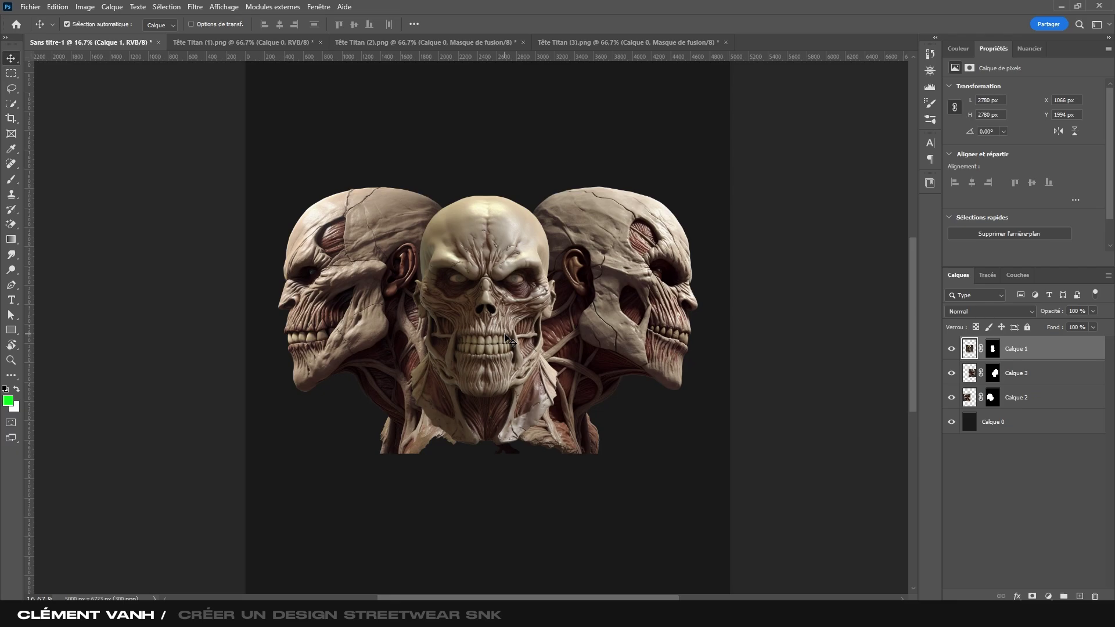
key("ctrl+minus")
key("ctrl+minus")
key("ctrl+plus")
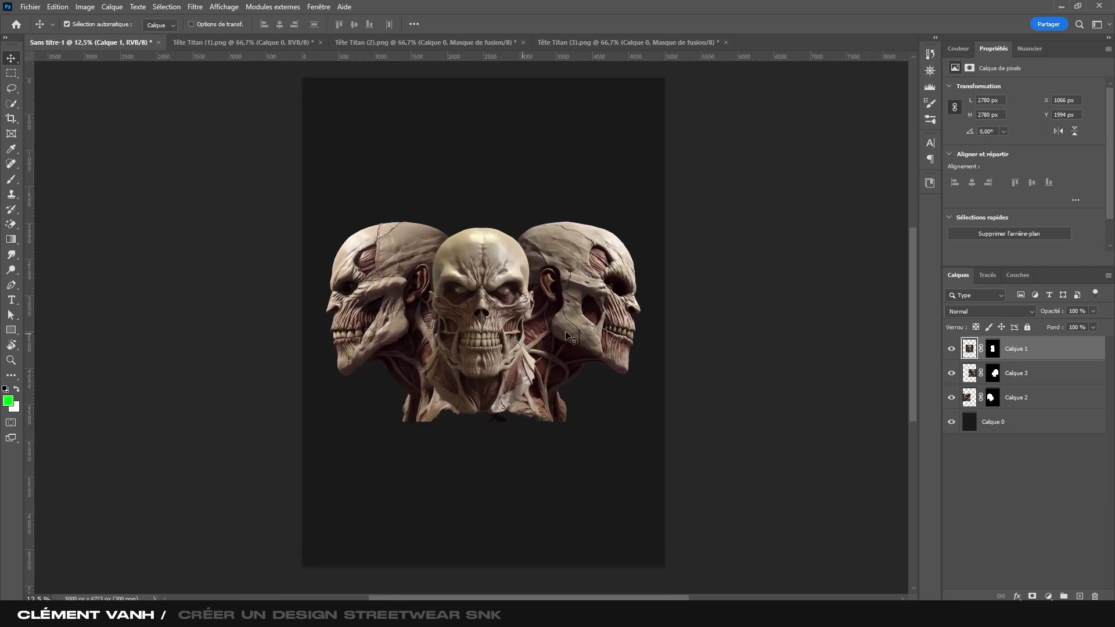
left_click(968, 371)
left_click(1032, 401, "shift")
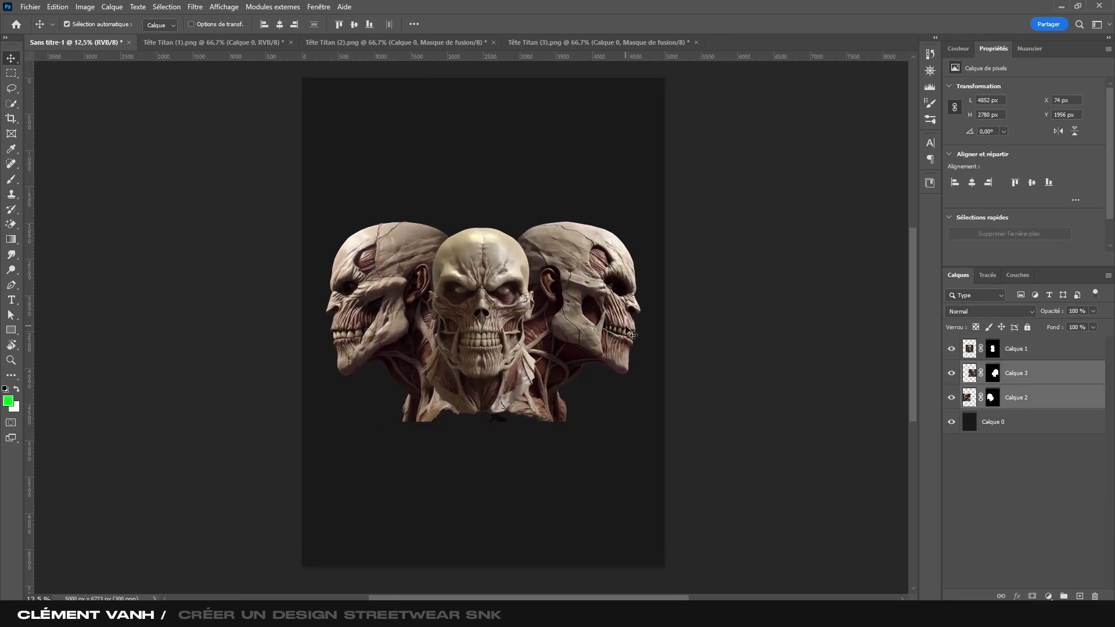
key("ctrl+t")
left_click_drag(657, 321, 614, 322)
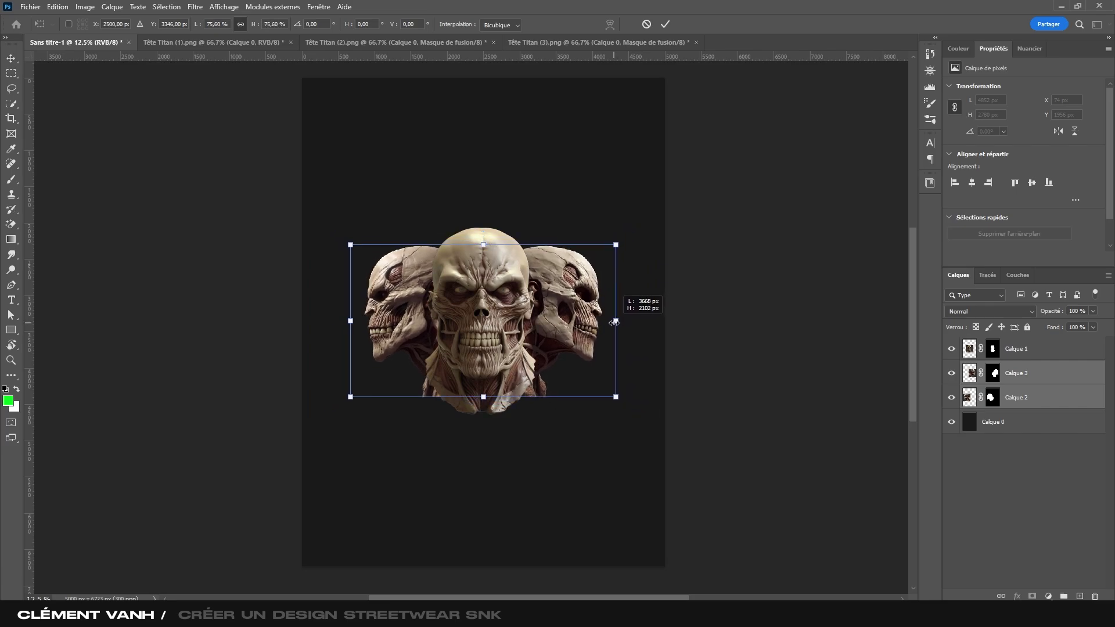
left_click(665, 23)
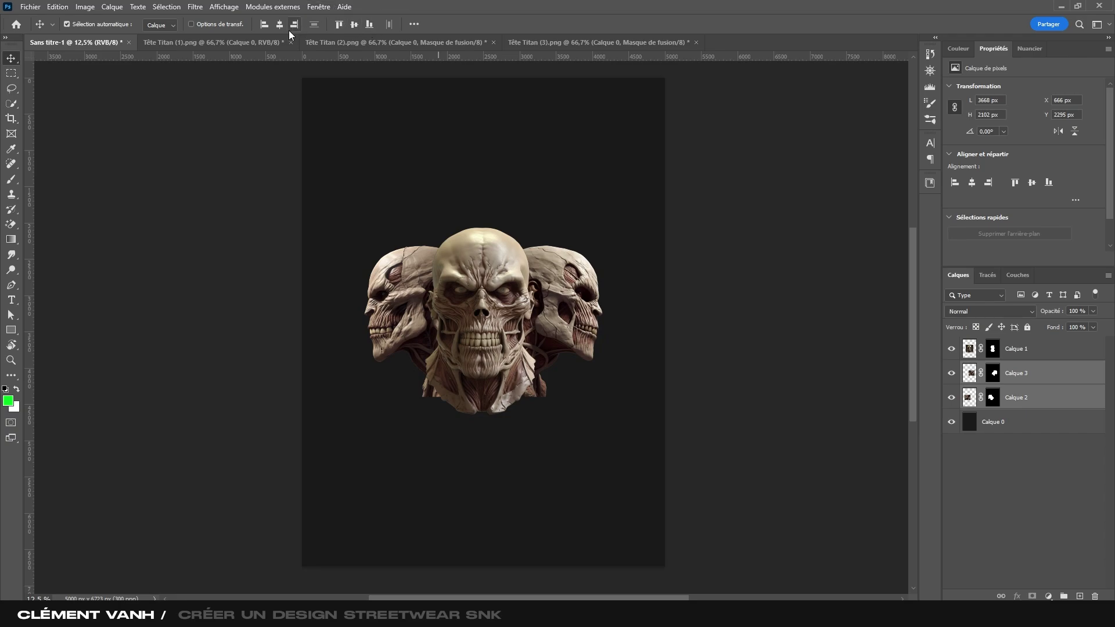
left_click(721, 283)
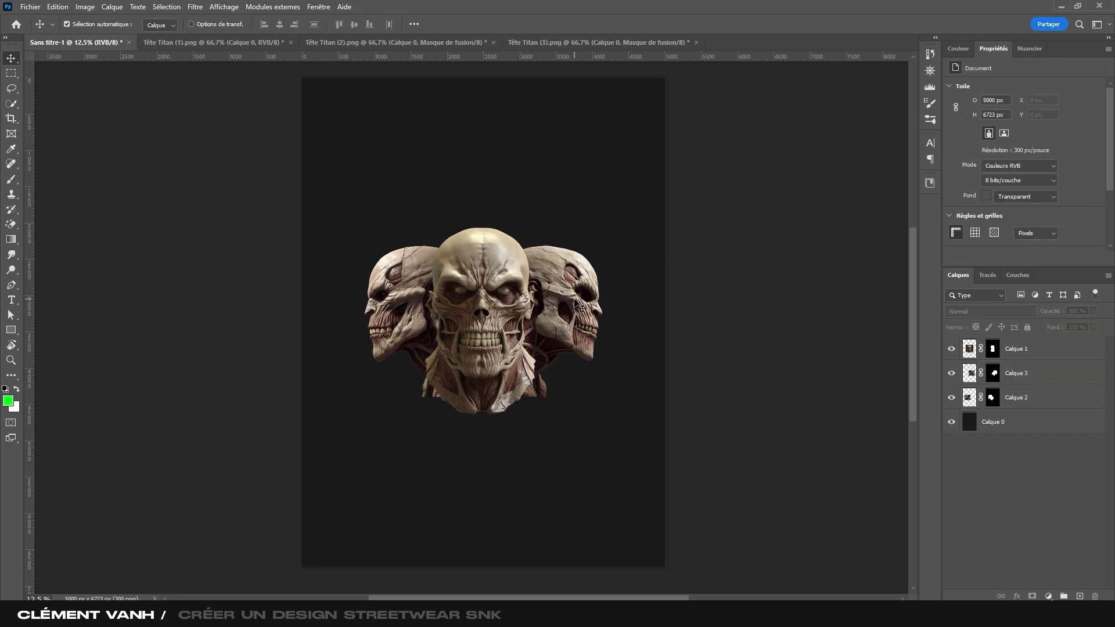
left_click(578, 305)
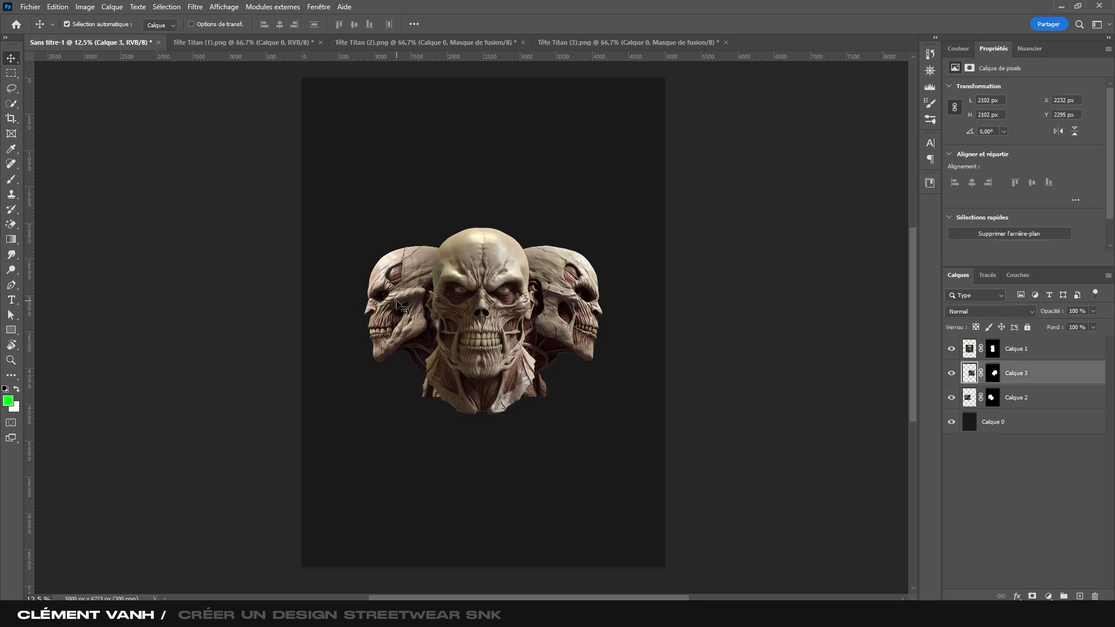
left_click(403, 307, "shift")
key("ctrl+t")
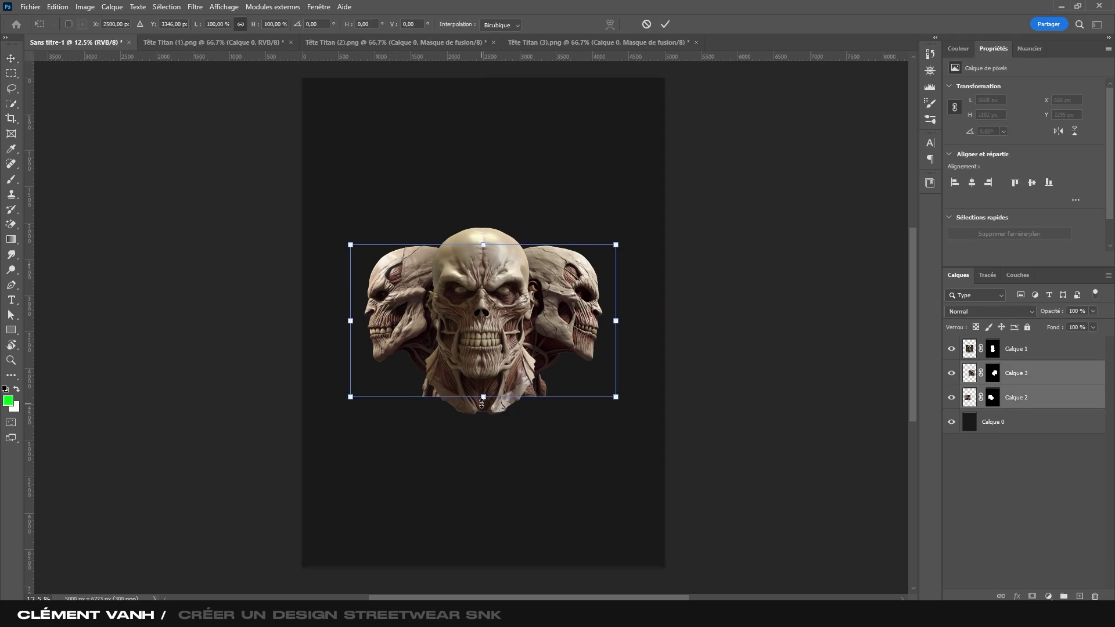
left_click_drag(483, 397, 485, 373)
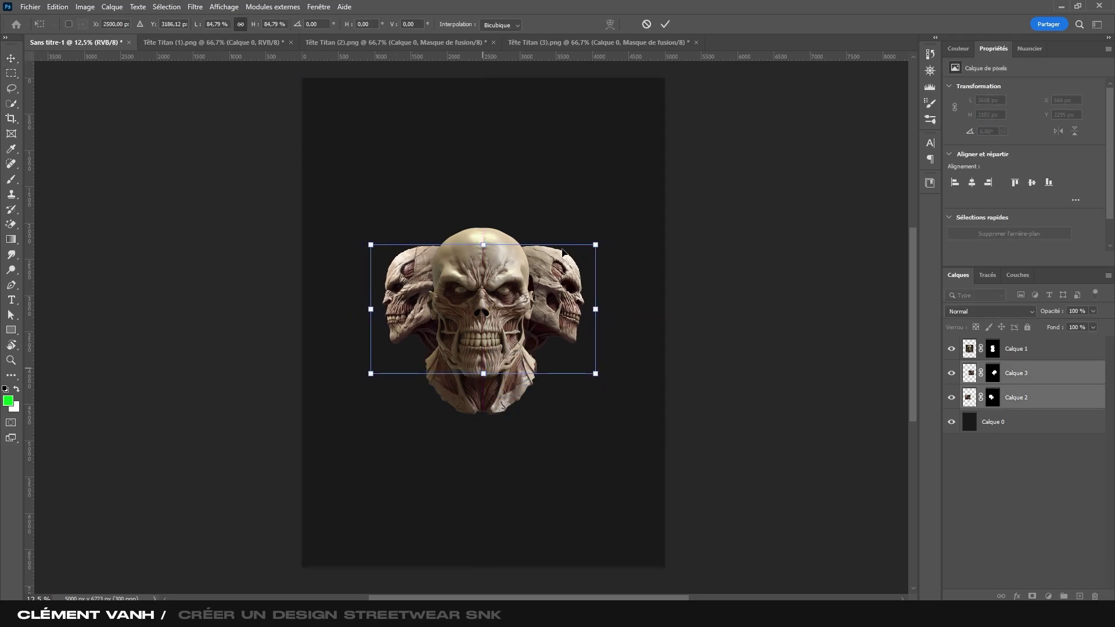
left_click(646, 24)
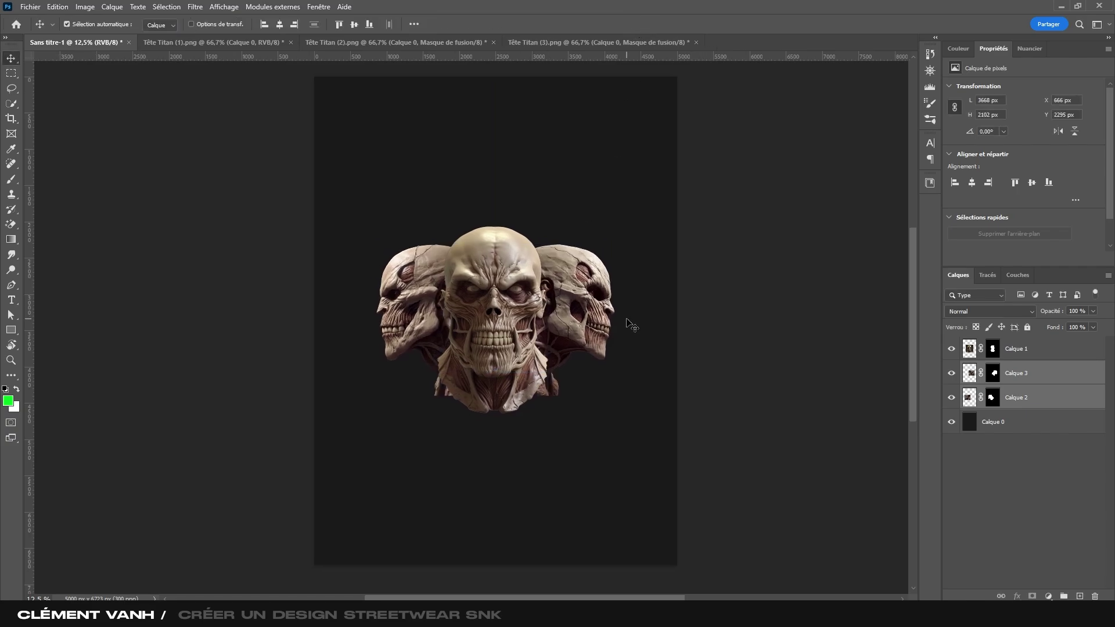
- Group the three head layers Calque 1, 3 and 2 and name the group Têtes
left_click(1032, 393)
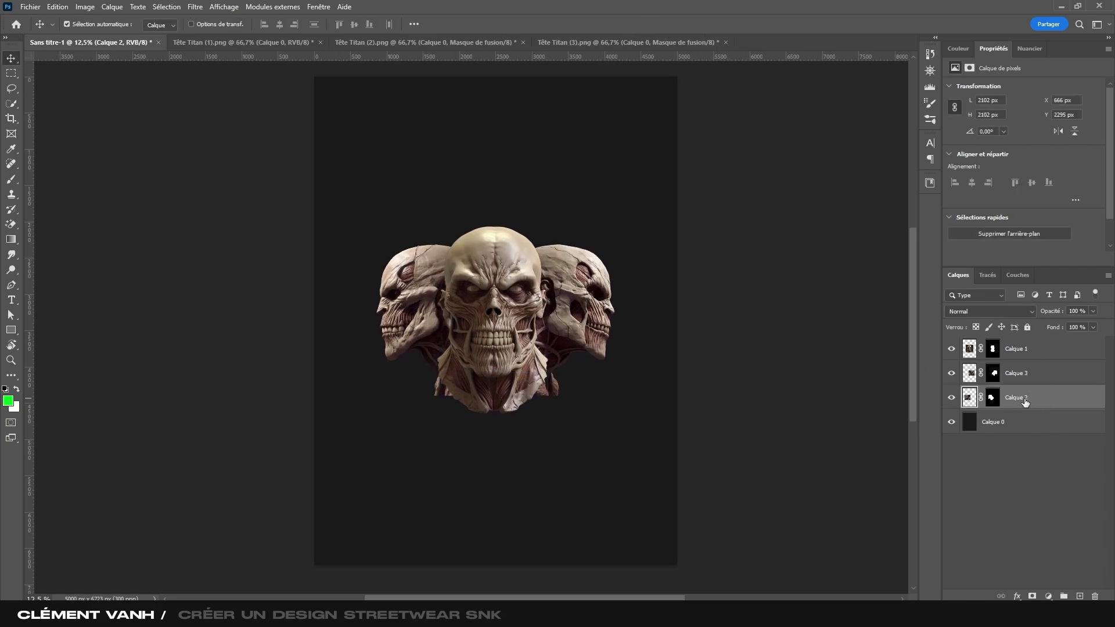
left_click(1033, 349, "shift")
key("ctrl+g")
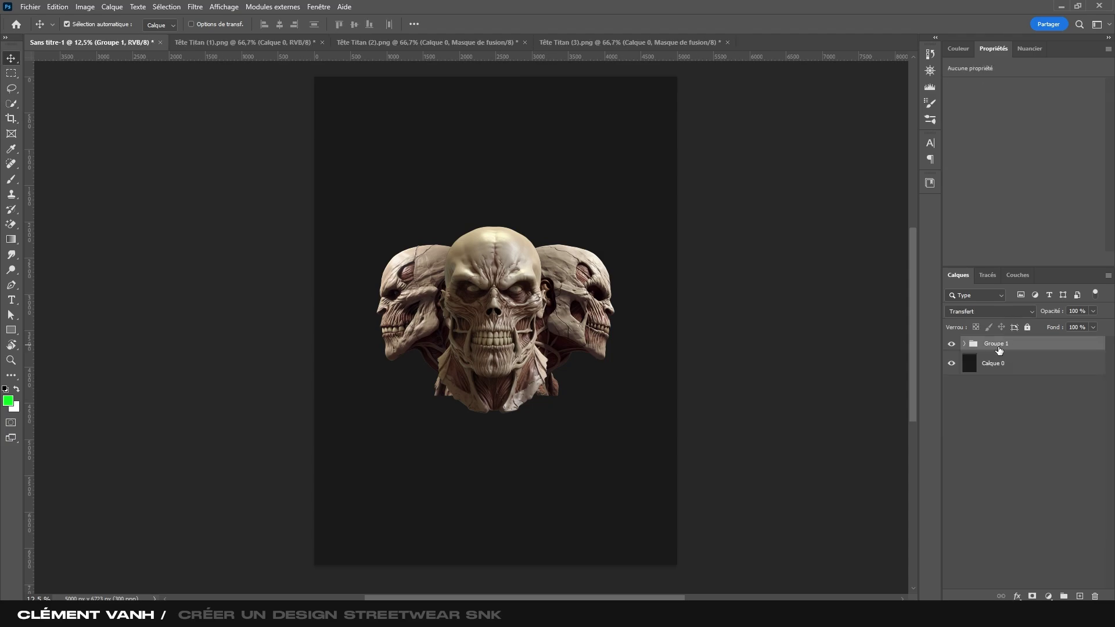
double_click(995, 343)
key("Return")
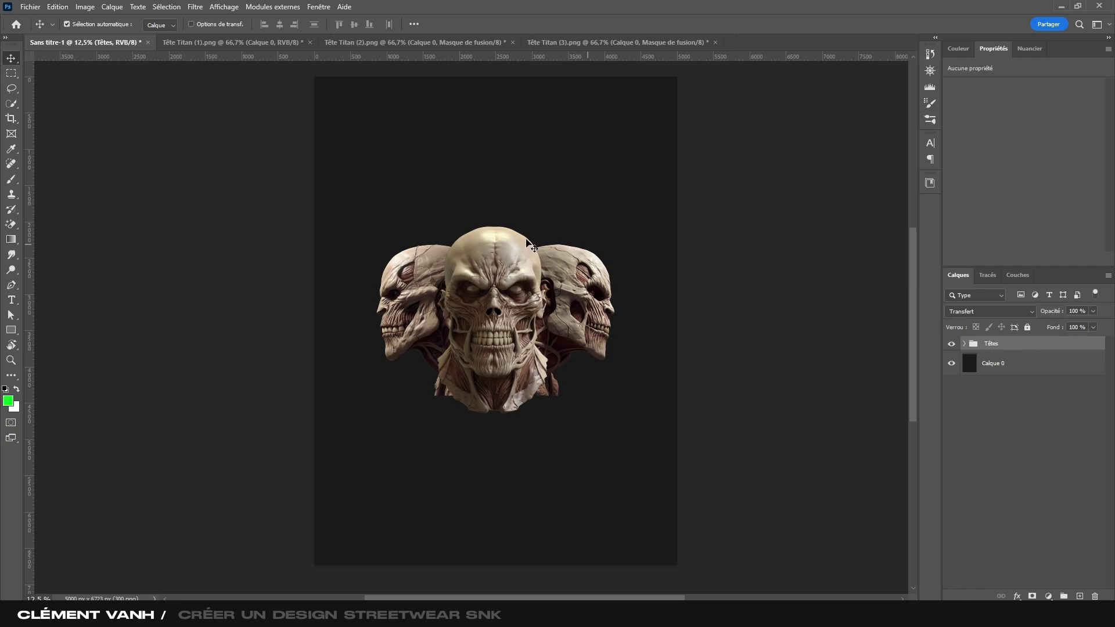
- Centre the Têtes group horizontally on the canvas
key("ctrl+a")
left_click_drag(493, 184, 513, 199)
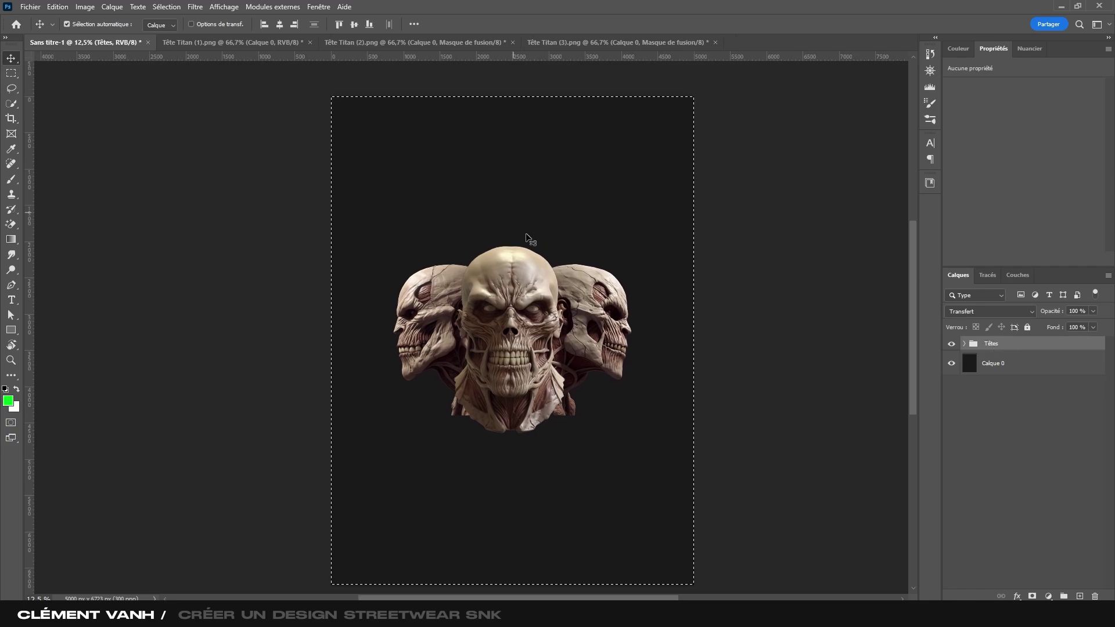
left_click(281, 27)
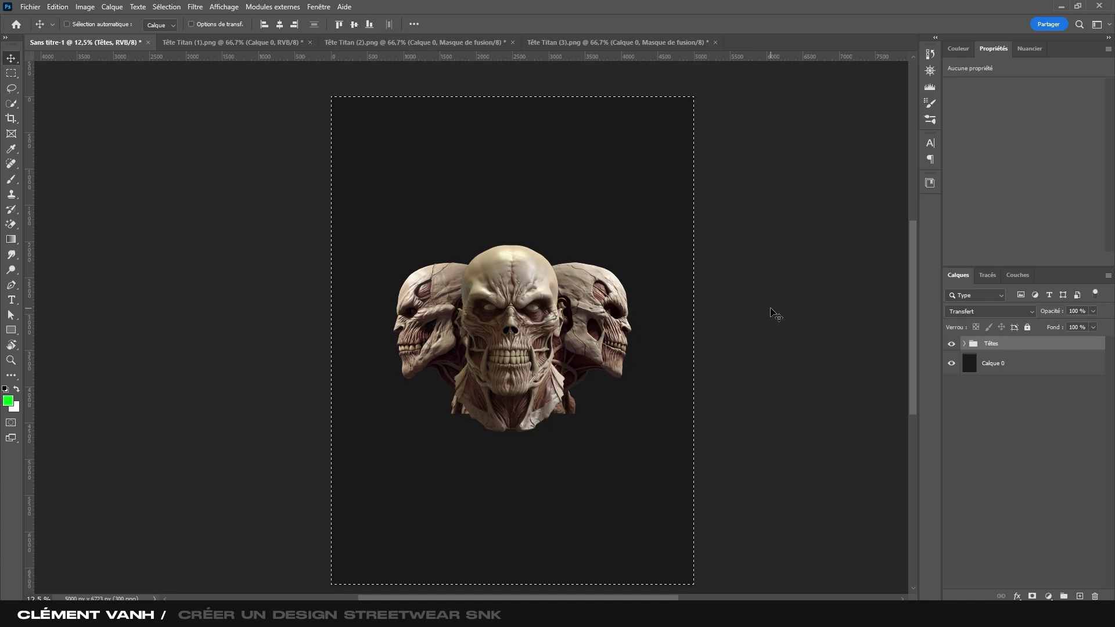
key("ctrl+d")
left_click_drag(636, 349, 617, 301)
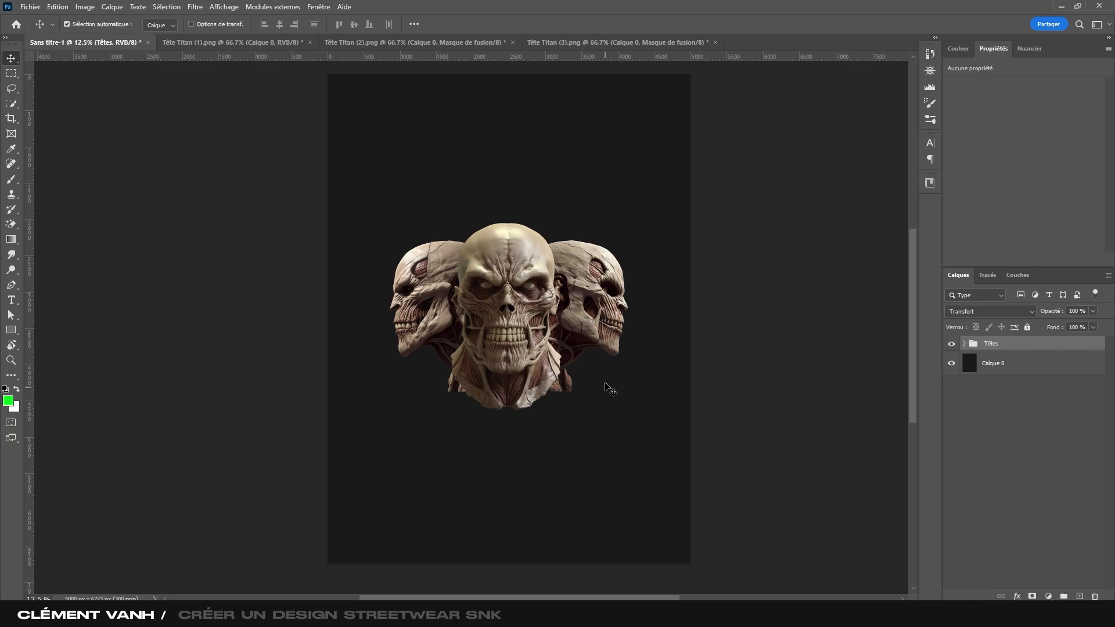
- Add a LOREM IPSUM placeholder text below the heads and set its colour to white
left_click(10, 300)
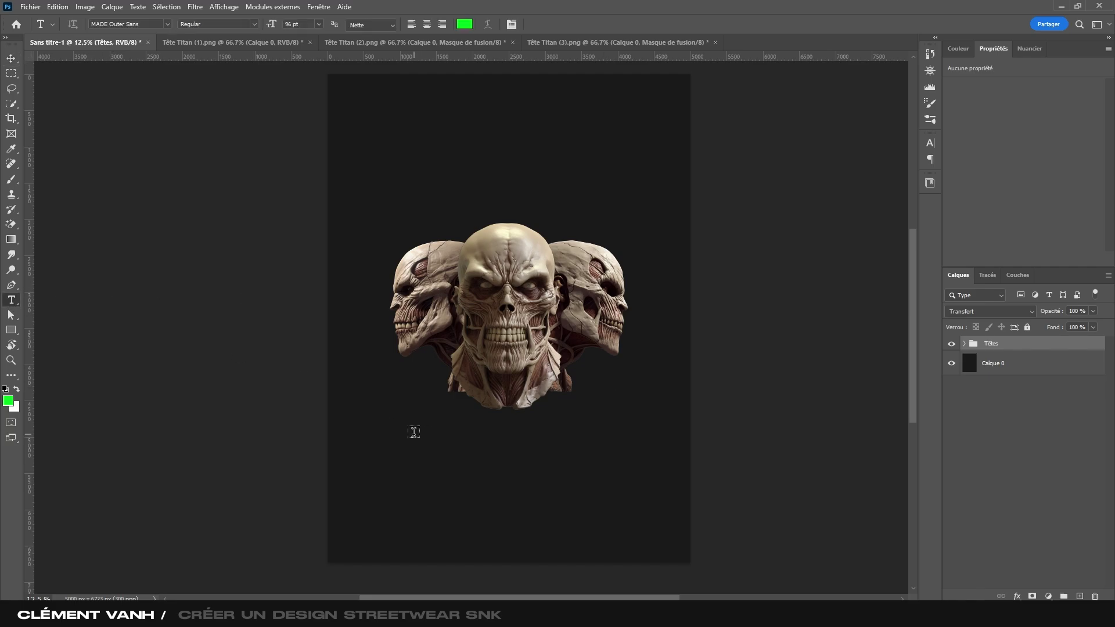
left_click(418, 452)
double_click(503, 450)
key("ctrl+a")
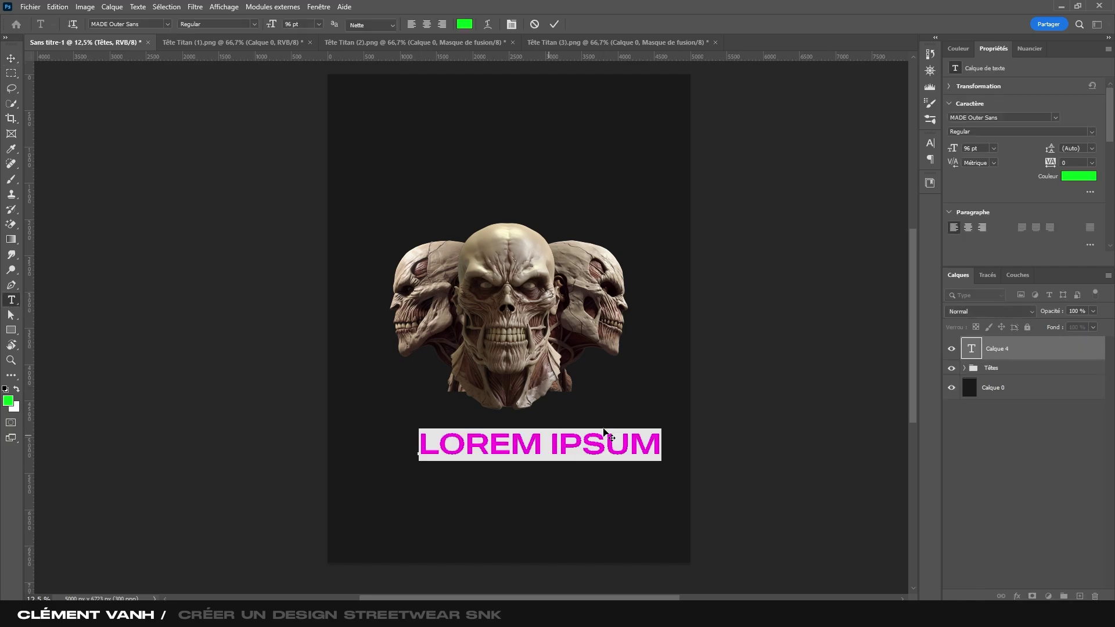
left_click(1075, 176)
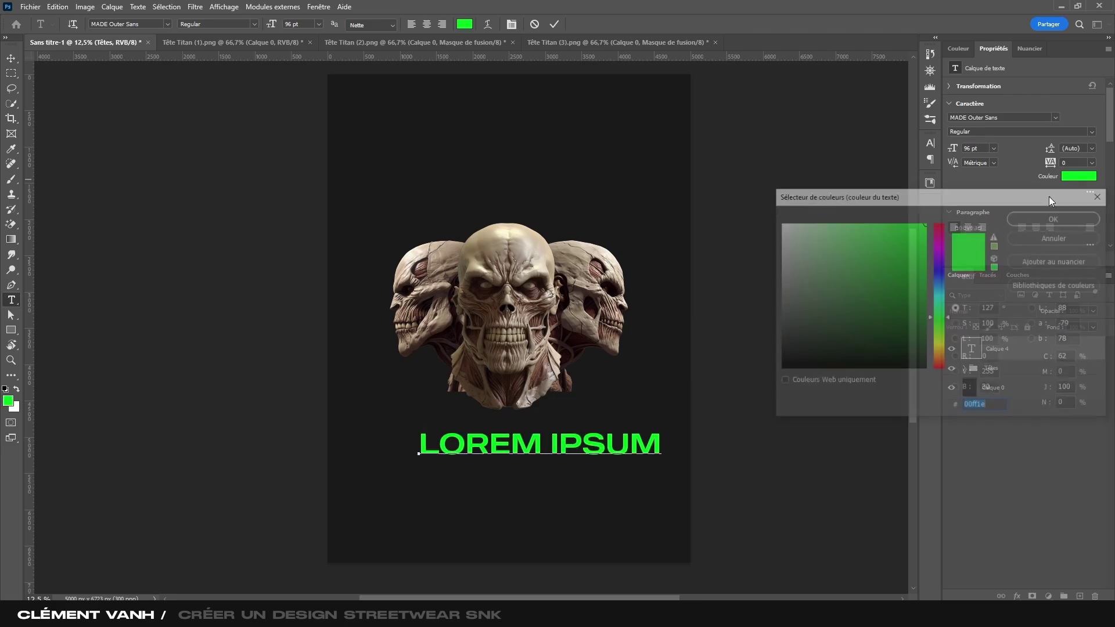
left_click(780, 222)
left_click(1050, 220)
- Set the placeholder text's font to SCHABO Condensed and commit the text
left_click(1012, 118)
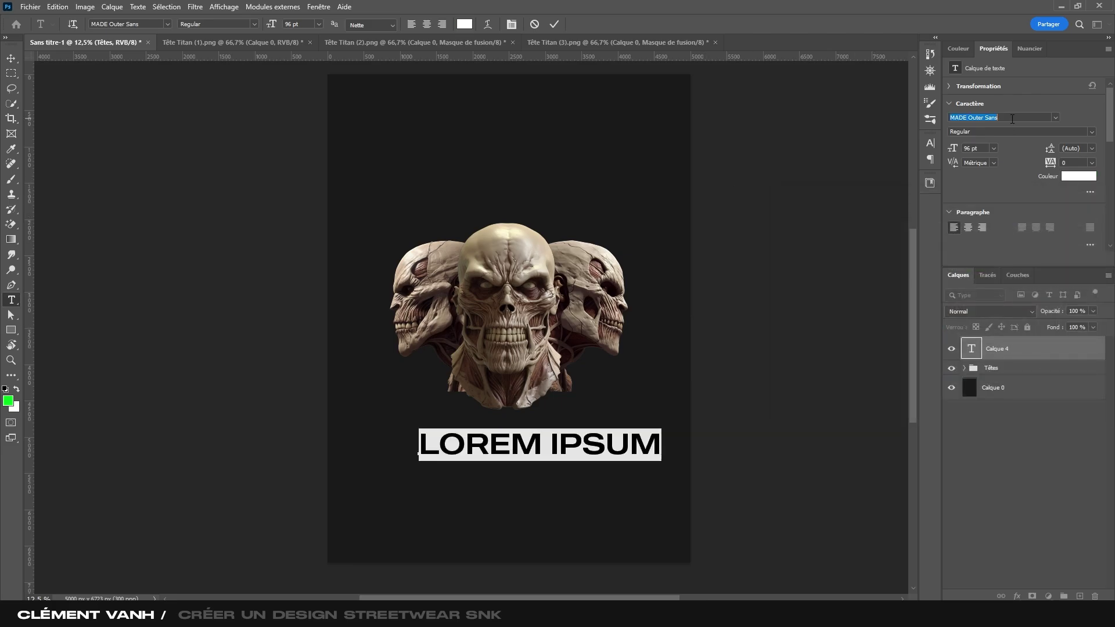
type("schabo")
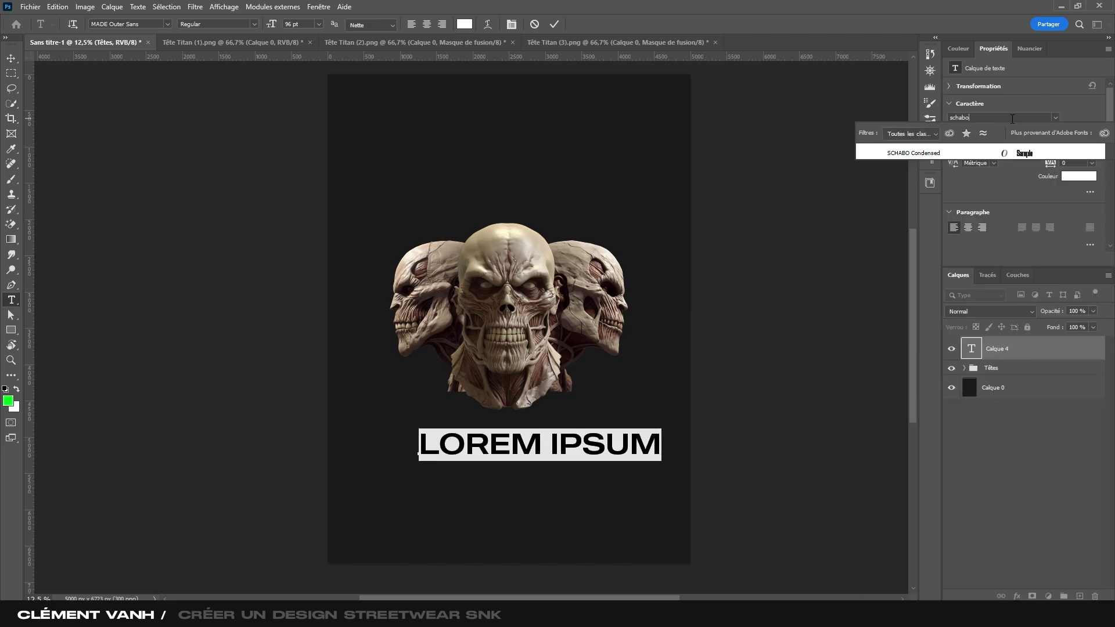
left_click(1031, 148)
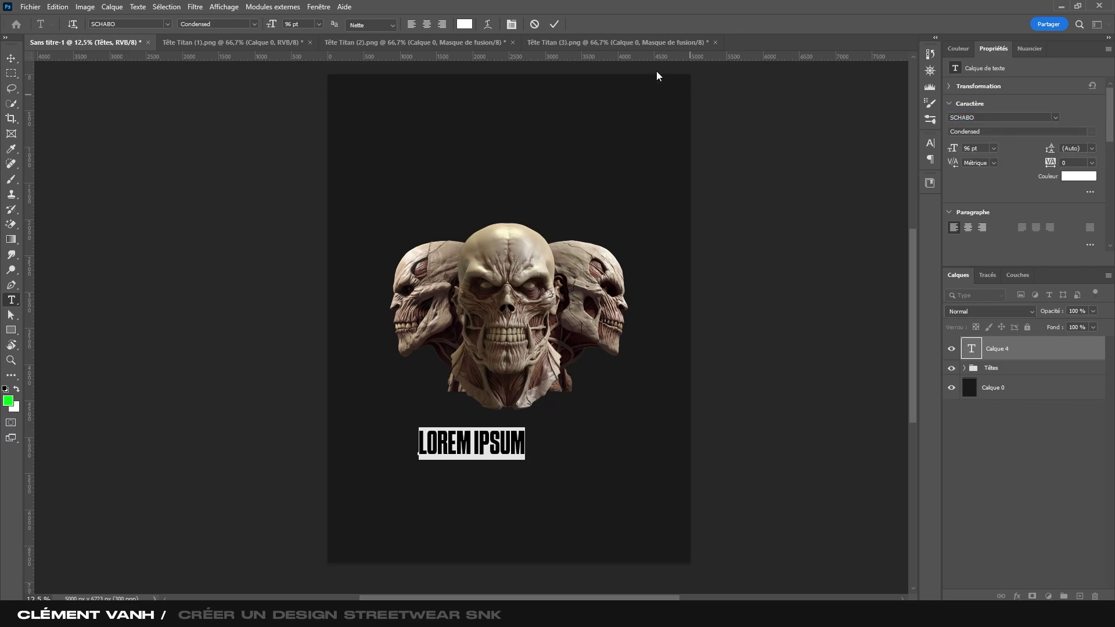
left_click(552, 26)
- Move the placeholder text up just under the heads and centre it horizontally on the canvas
key("v")
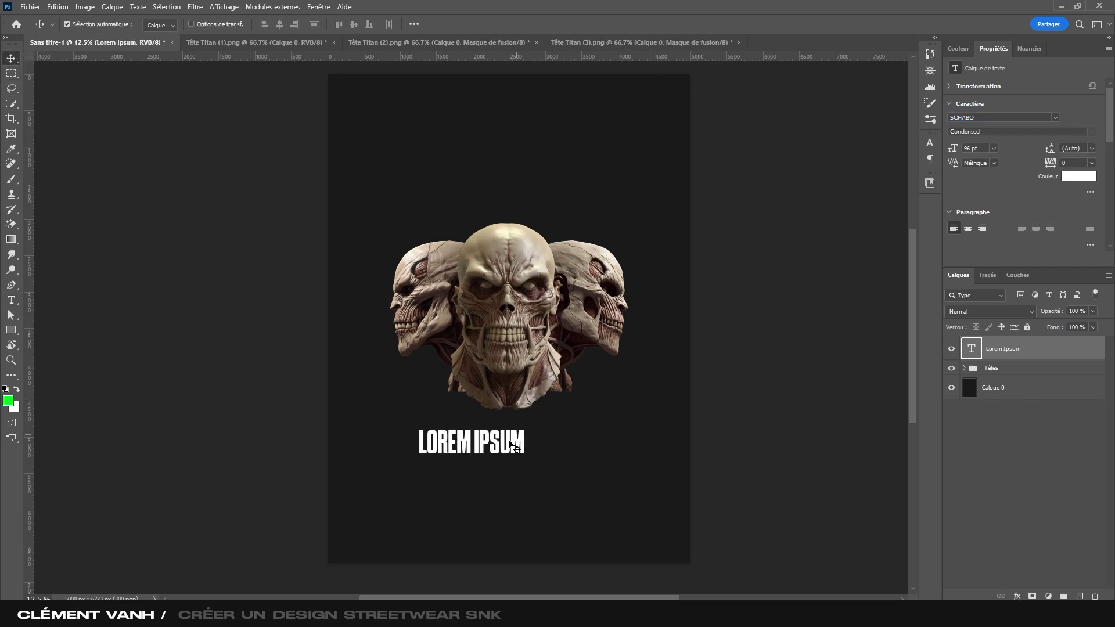
left_click_drag(511, 442, 559, 426)
key("ctrl+a")
left_click(279, 25)
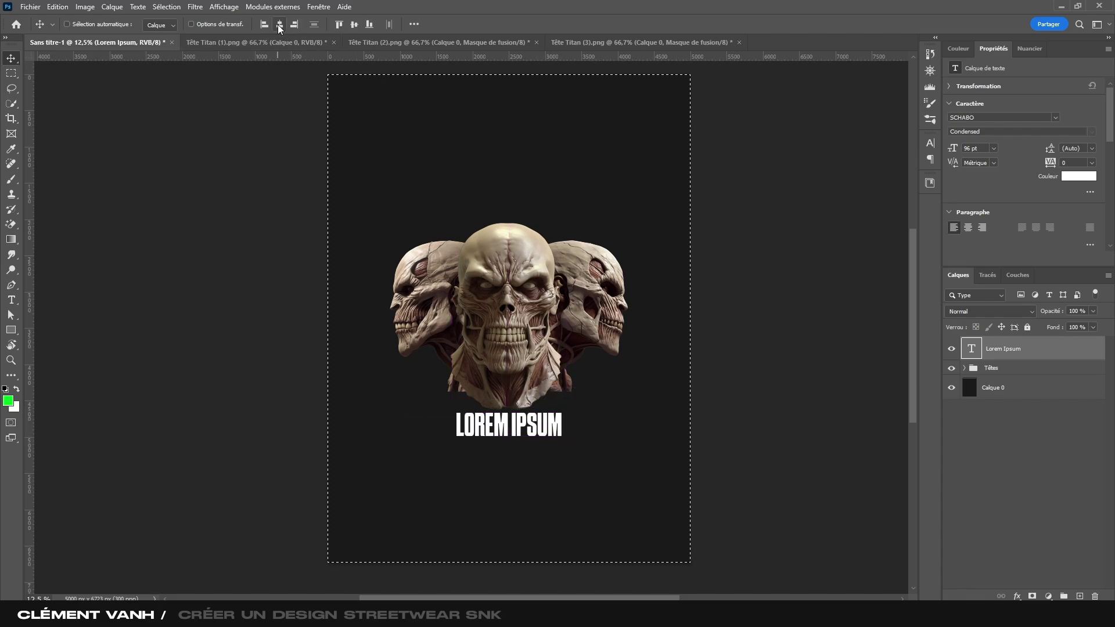
key("ctrl+d")
- Replace the placeholder text with THREE HEADS and reposition it centred over the base of the middle head's neck
key("ctrl")
double_click(559, 428)
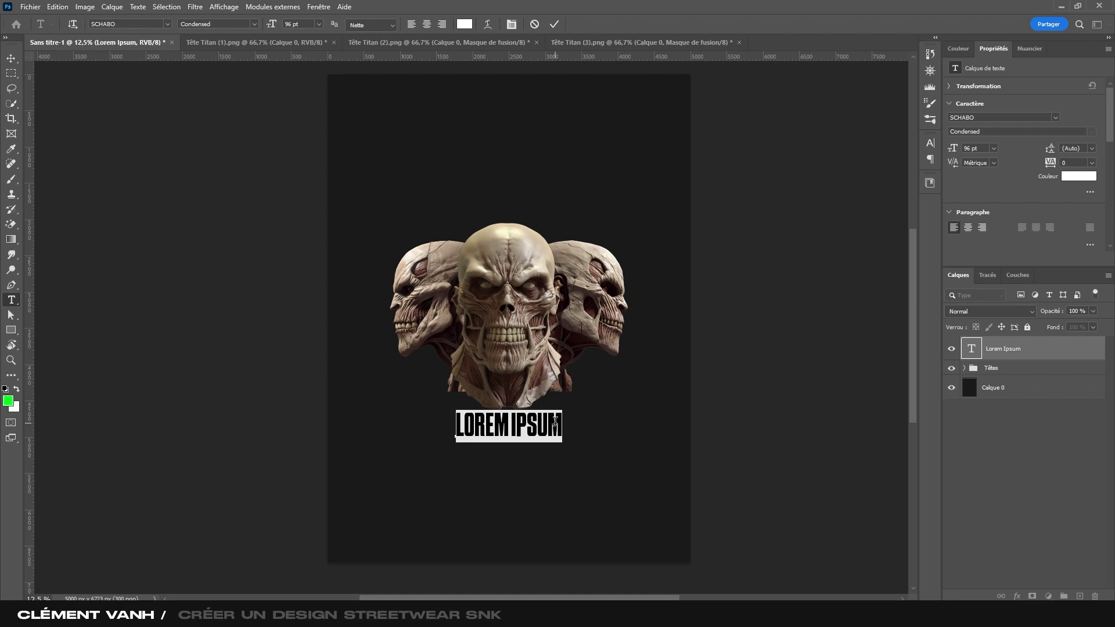
type("THREE")
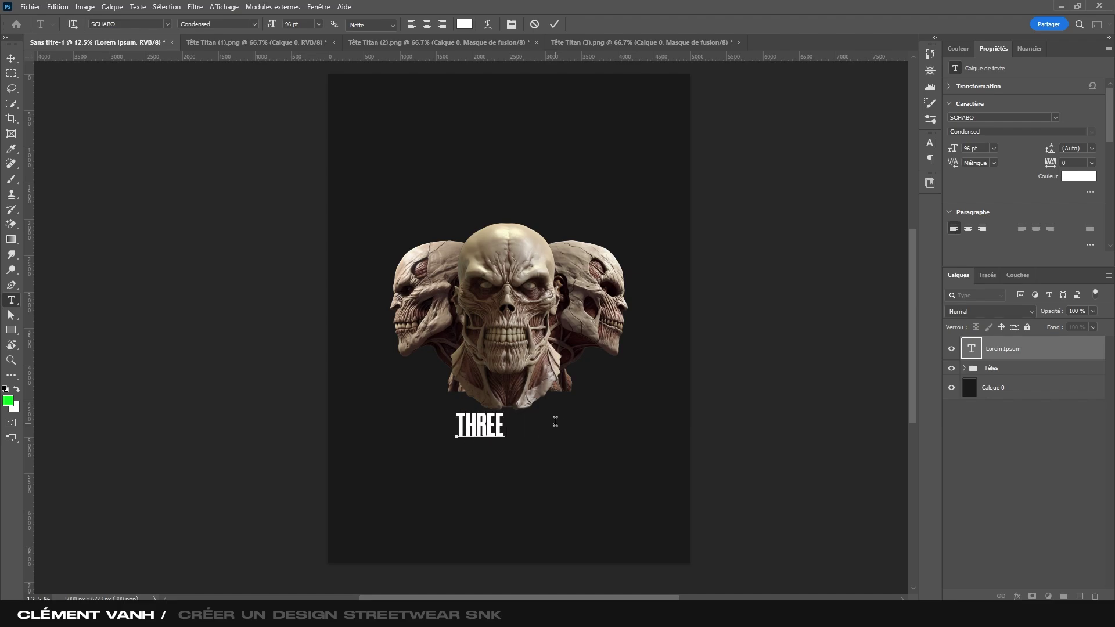
type(" HEADS")
left_click(555, 24)
key("v")
left_click_drag(550, 415, 559, 398)
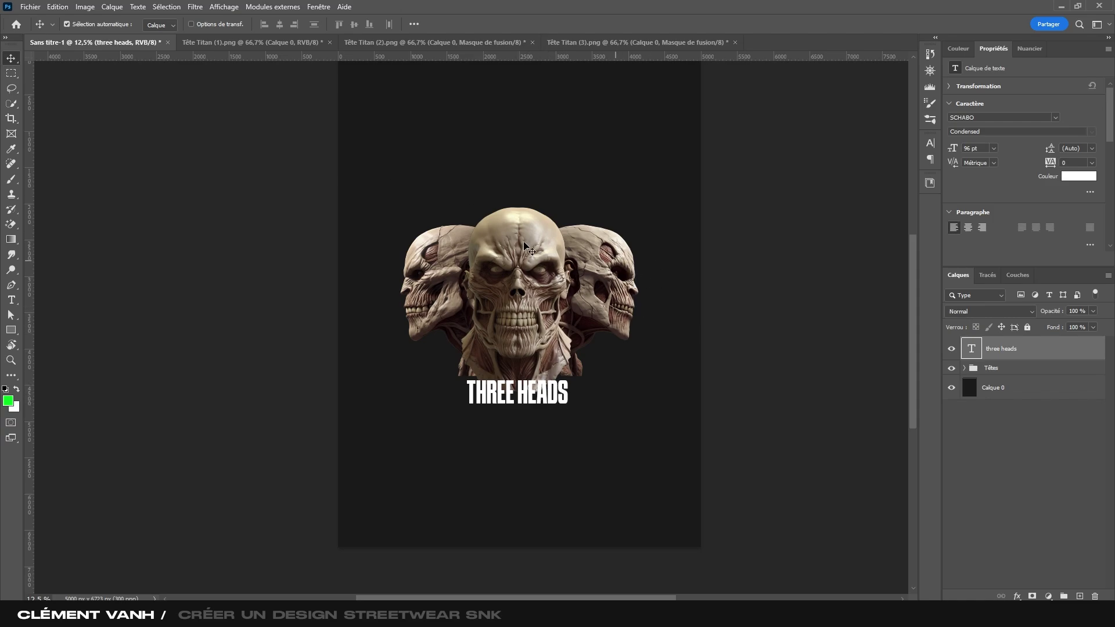
- Enlarge the THREE HEADS text about its centre to about 172.67 pt and lower it slightly on the neck base
left_click_drag(549, 410, 609, 405)
key("ctrl+z")
key("ctrl+t")
left_click(666, 24)
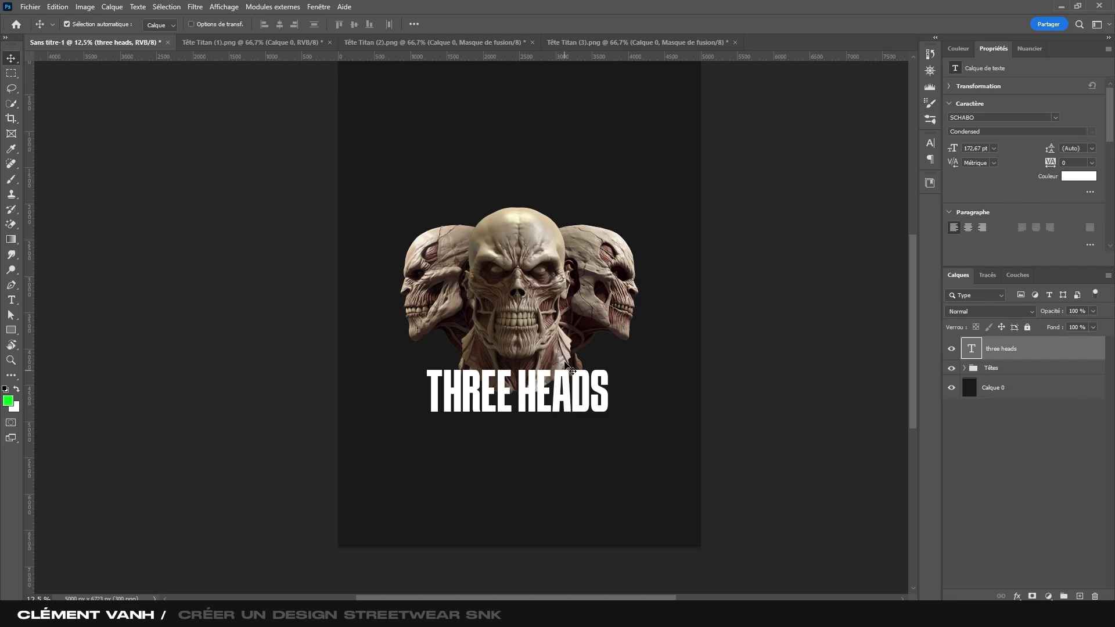
left_click_drag(562, 386, 534, 420)
- Move the THREE HEADS text and the Têtes group together straight up into the upper half of the canvas
left_click(1008, 374, "ctrl")
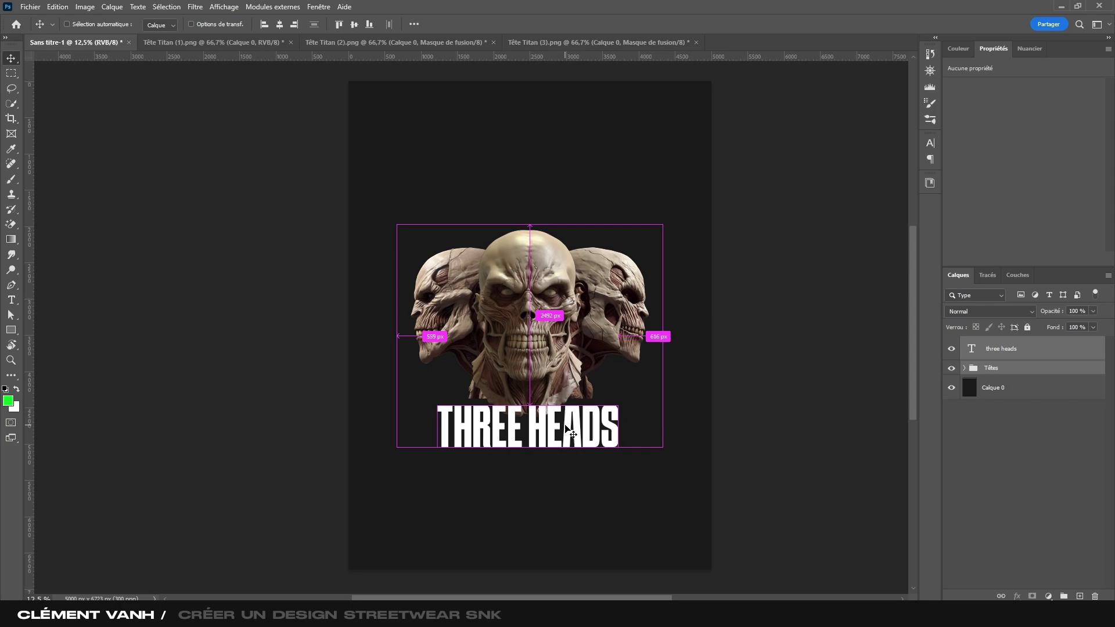
key("ctrl+t")
left_click_drag(547, 347, 547, 283)
left_click(666, 24)
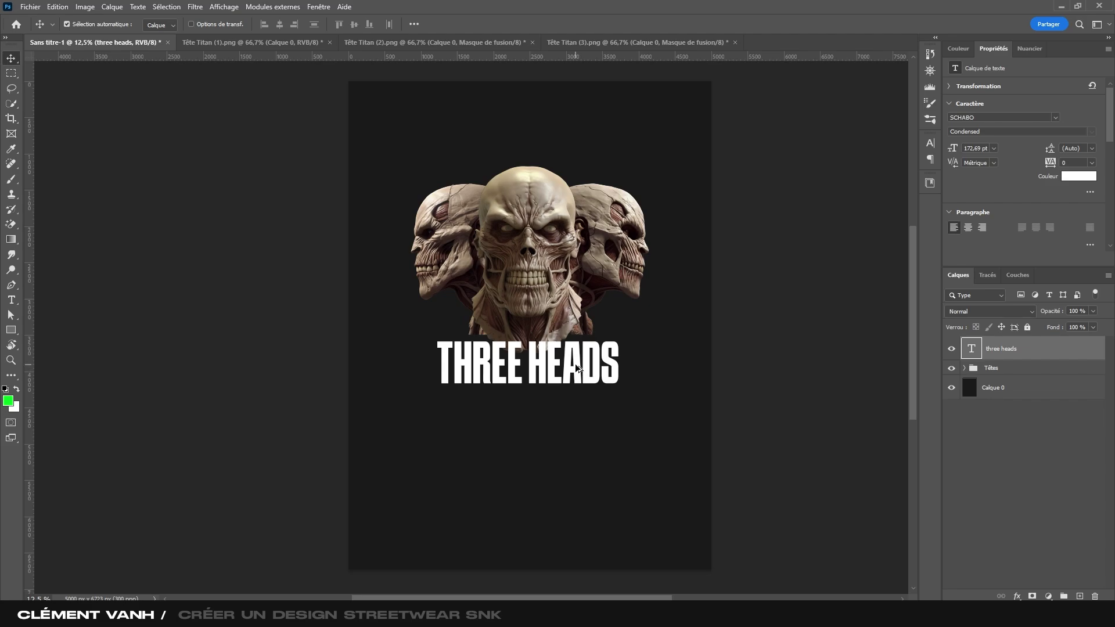
- Duplicate the THREE HEADS text just below the original and replace the copy's wording with EXPERIMENT
left_click_drag(575, 364, 552, 430)
double_click(546, 420)
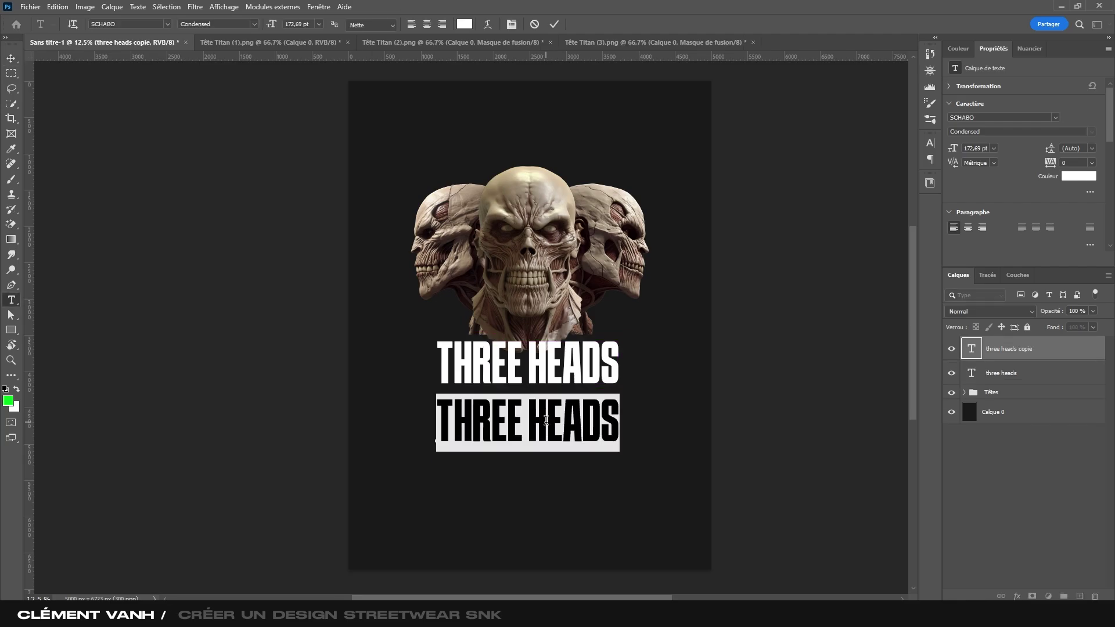
type("EXPERIMENT")
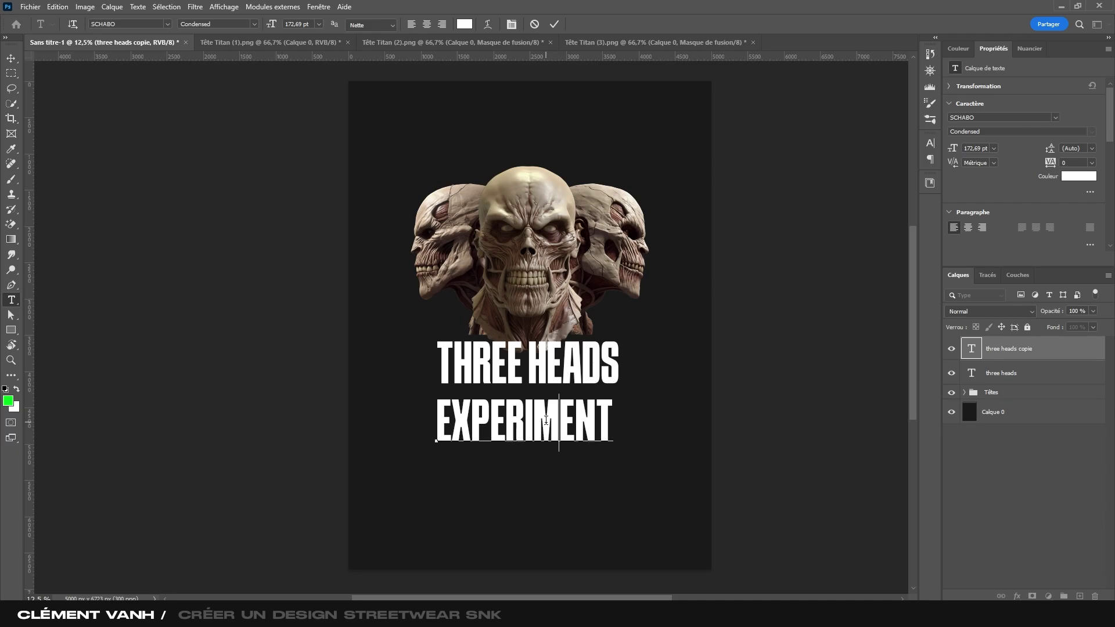
- Change the font of the EXPERIMENT text to MADE Outer Sans Bold
double_click(546, 420)
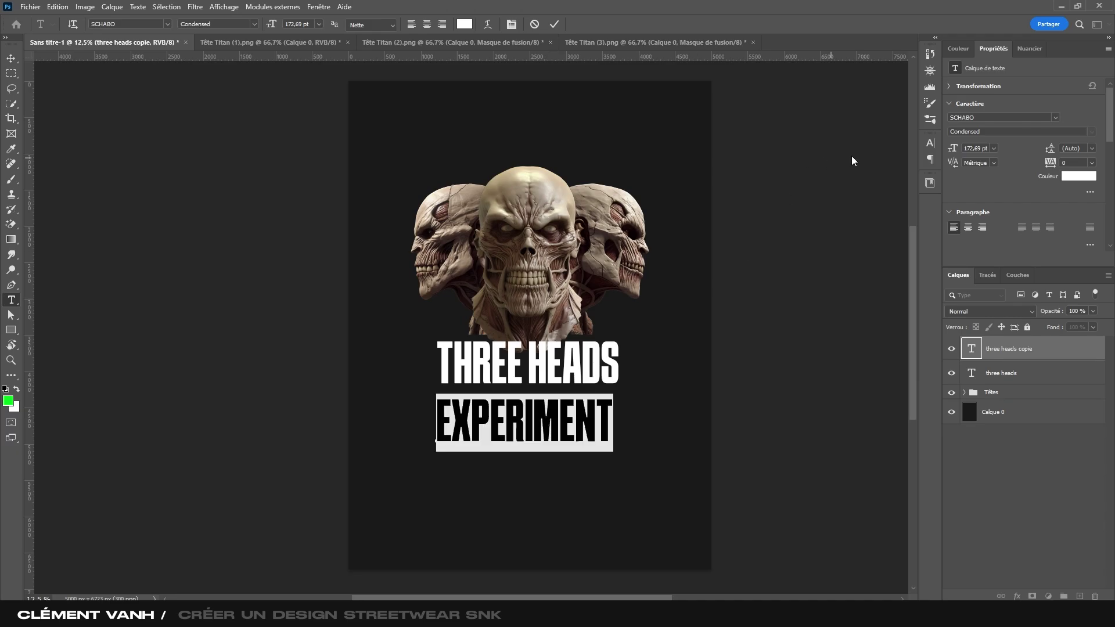
left_click(993, 119)
type("made ")
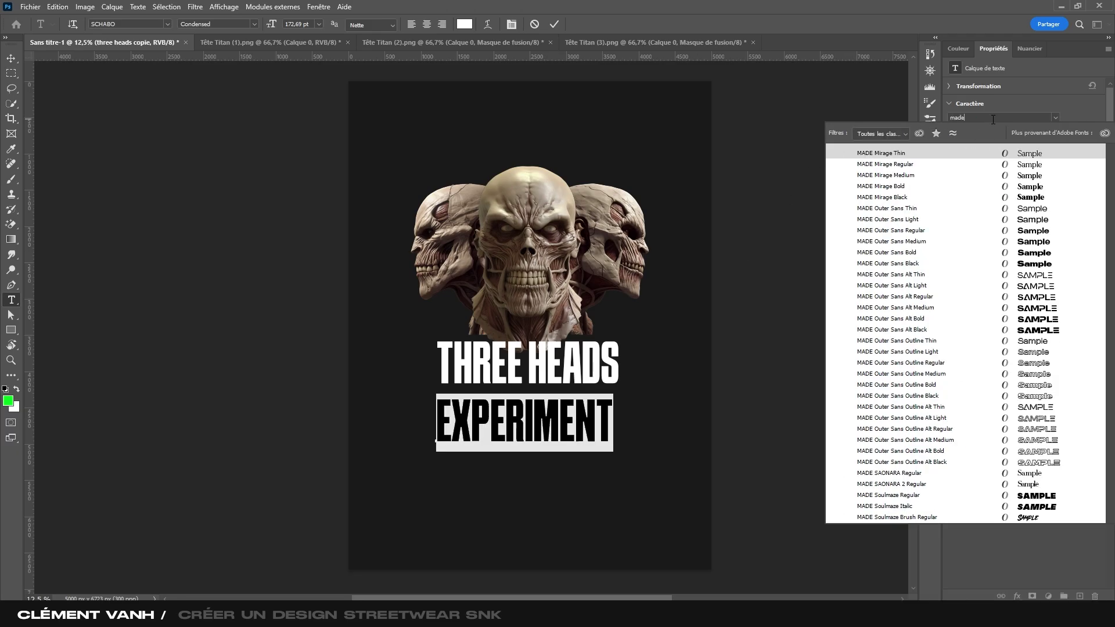
type("ou")
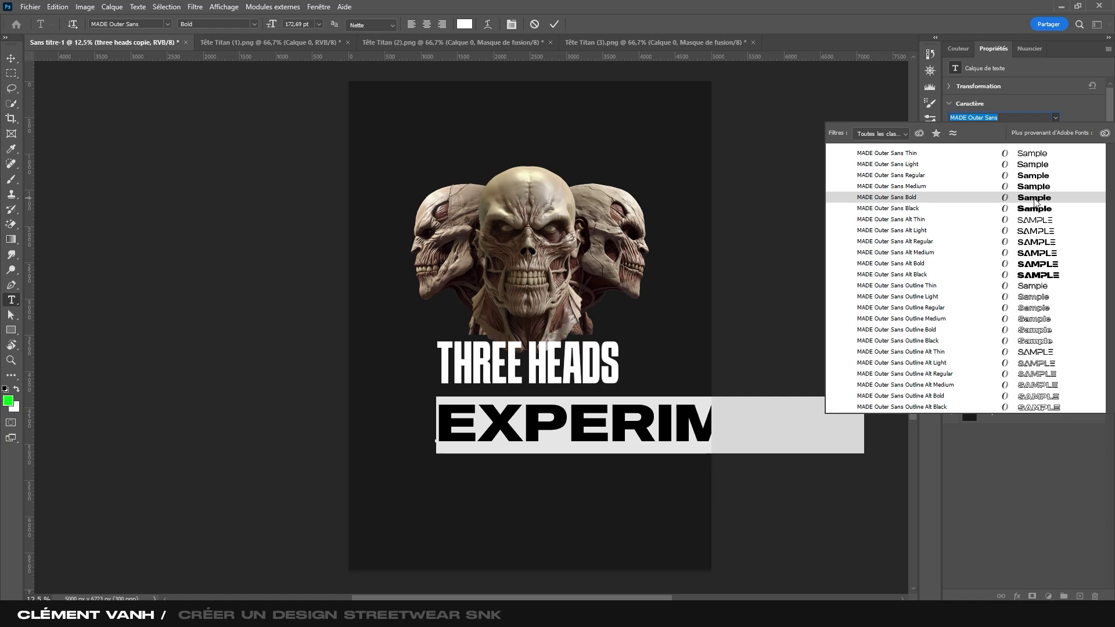
left_click(1035, 199)
left_click(554, 23)
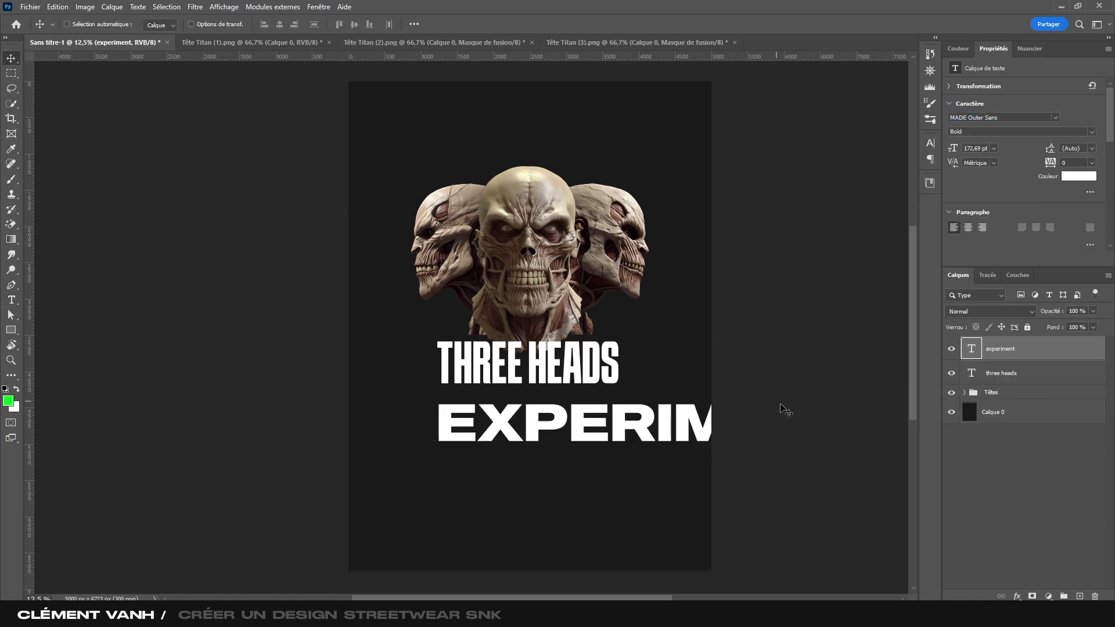
- Scale the EXPERIMENT text down to about 50.26 pt so it is narrower than the THREE HEADS title
key("ctrl+t")
left_click_drag(742, 430, 561, 424)
left_click(665, 24)
key("v")
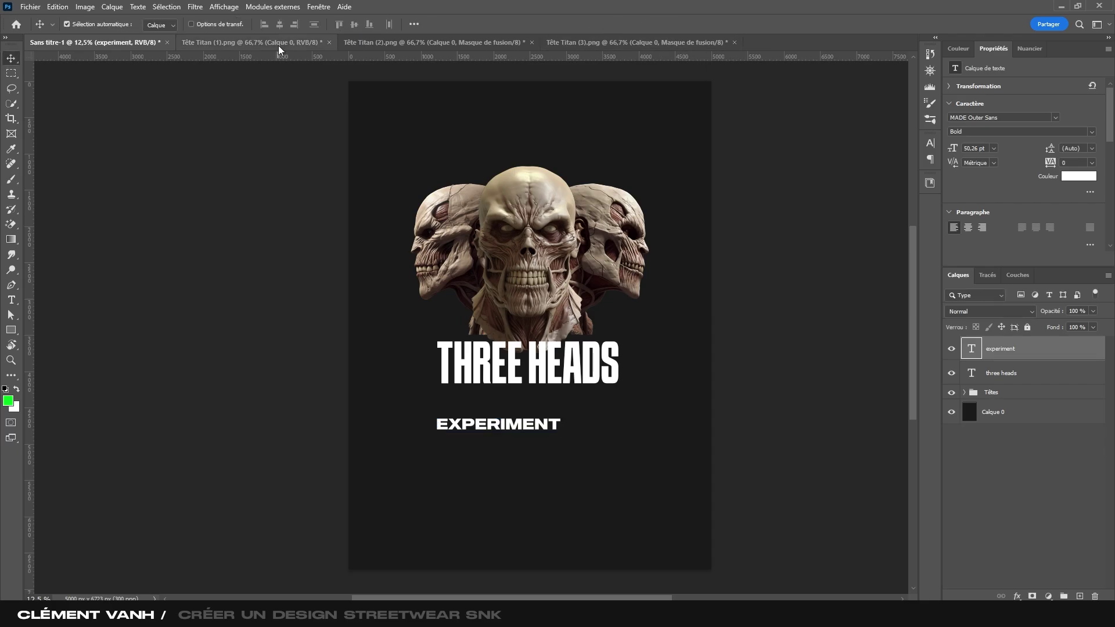
- Centre the EXPERIMENT text horizontally on the canvas and move it up just beneath THREE HEADS
key("ctrl+a")
left_click(280, 24)
left_click_drag(559, 434, 552, 405)
key("ctrl+d")
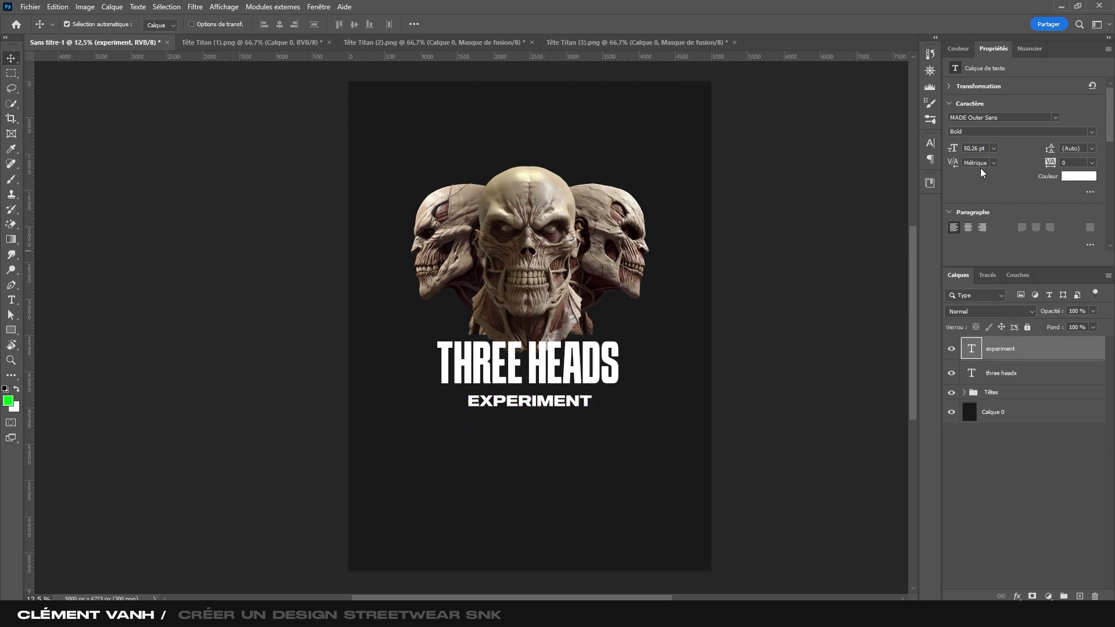
- Set the EXPERIMENT text's font style to Regular and recentre it horizontally on the canvas
left_click(1093, 133)
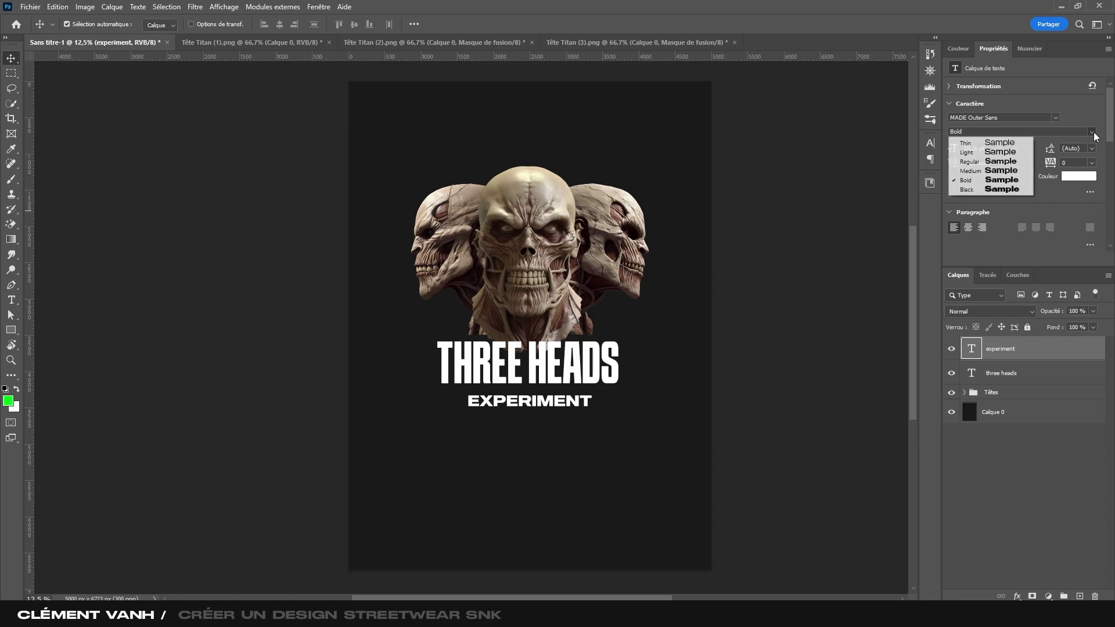
left_click(1006, 172)
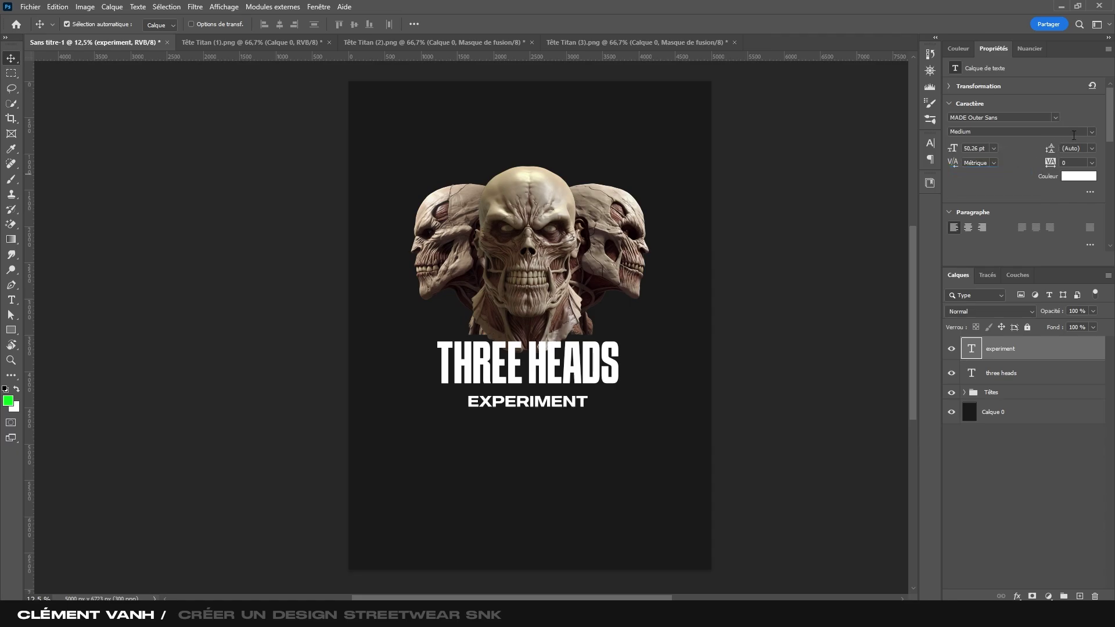
left_click(1055, 119)
left_click(1079, 107)
left_click(1092, 133)
left_click(1013, 165)
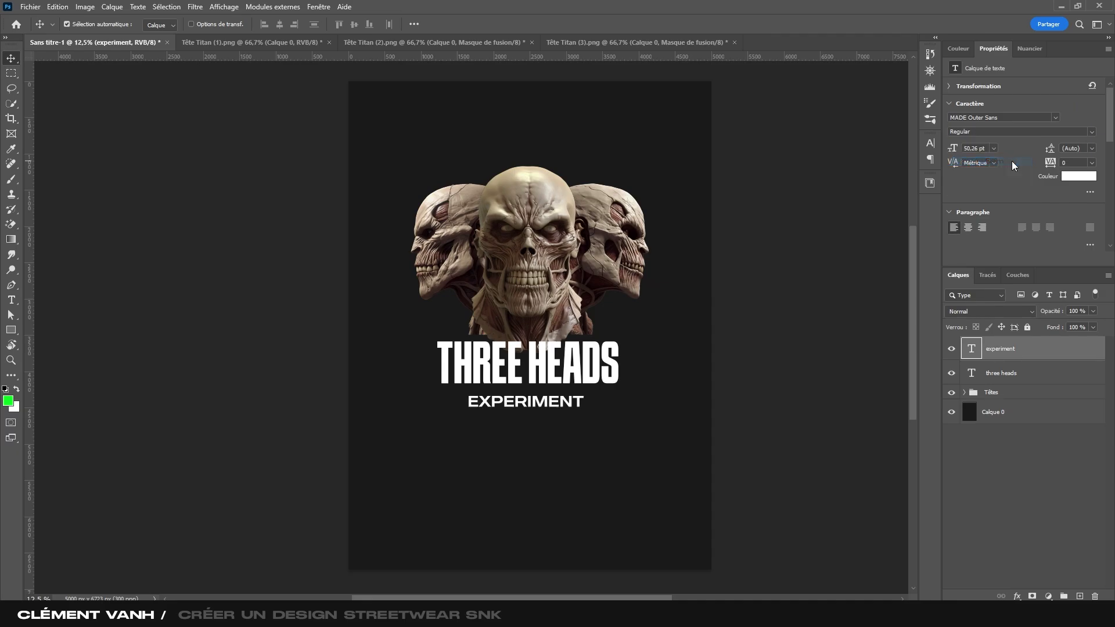
left_click(280, 25)
left_click_drag(561, 408, 547, 401)
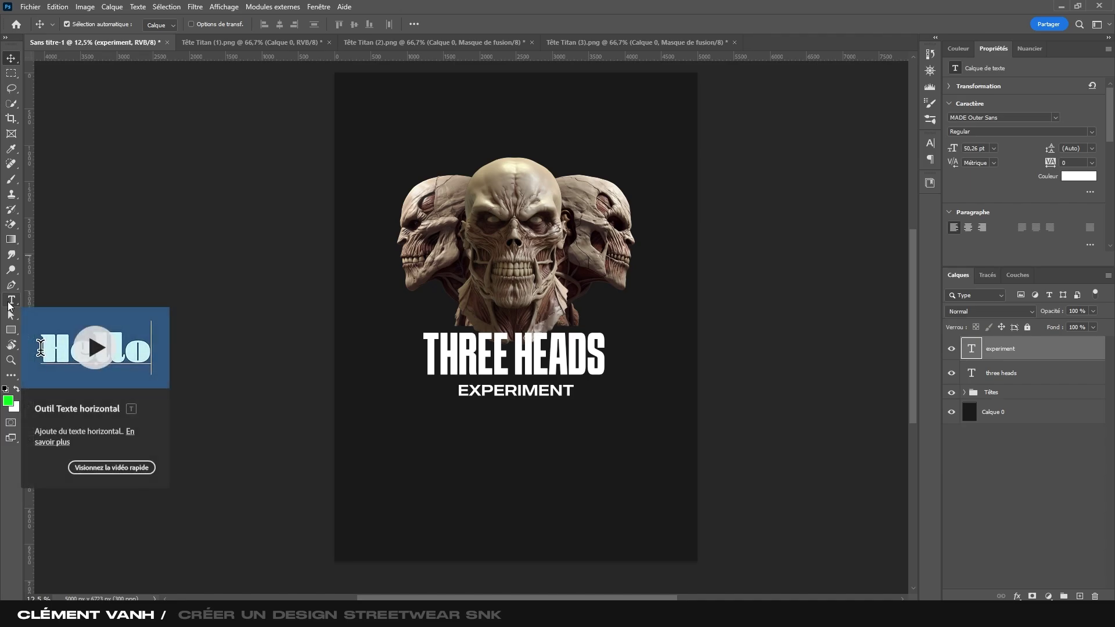
left_click(9, 302)
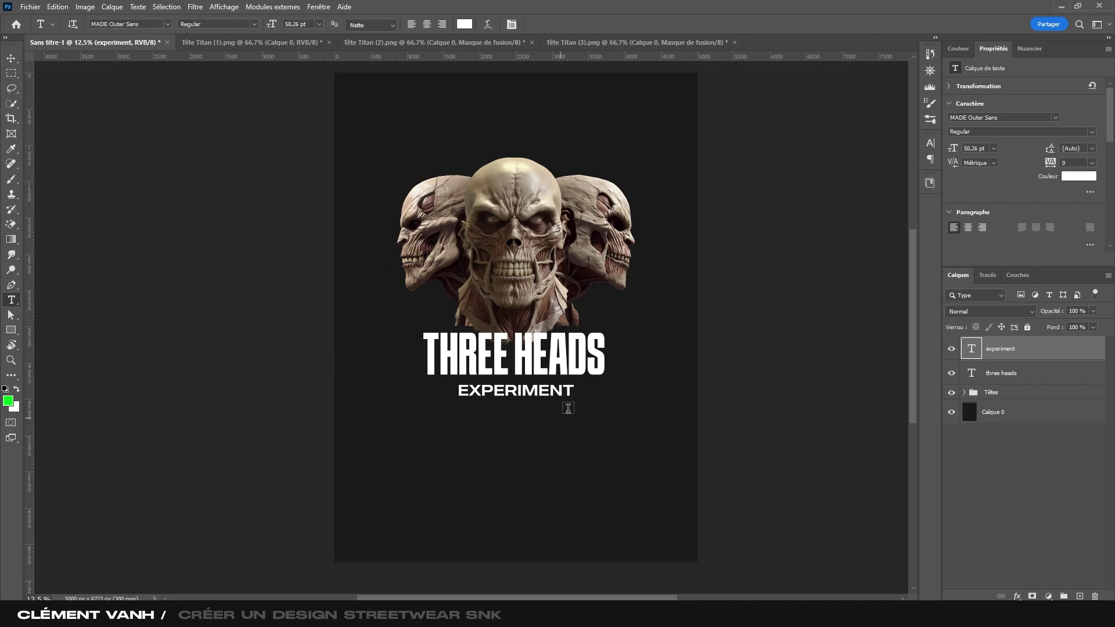
left_click(440, 446)
left_click(567, 434)
triple_click(566, 434)
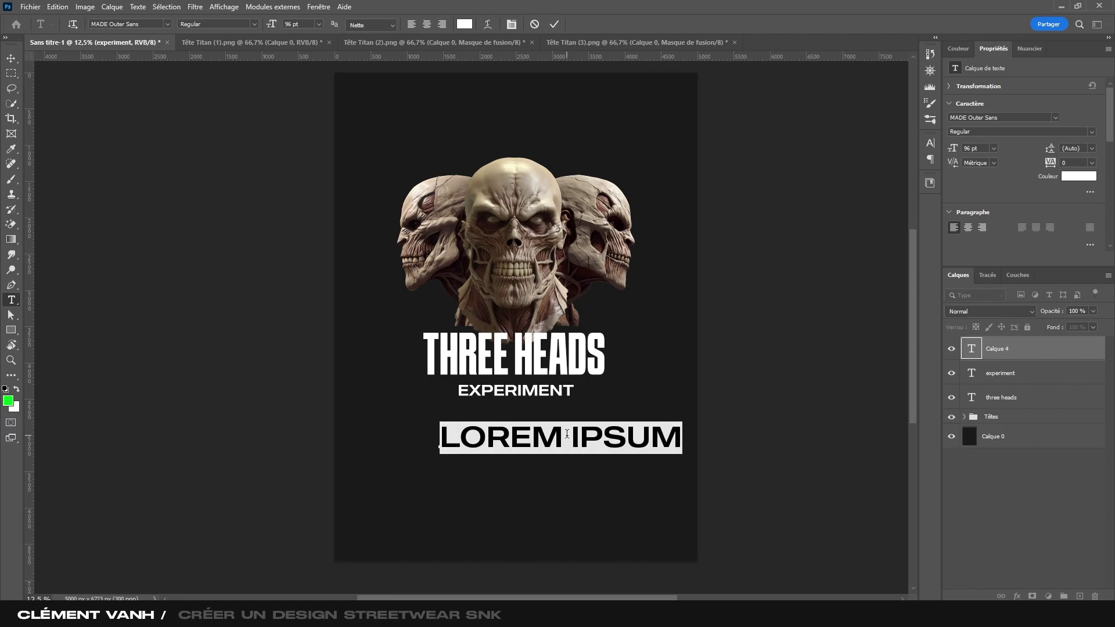
left_click(555, 24)
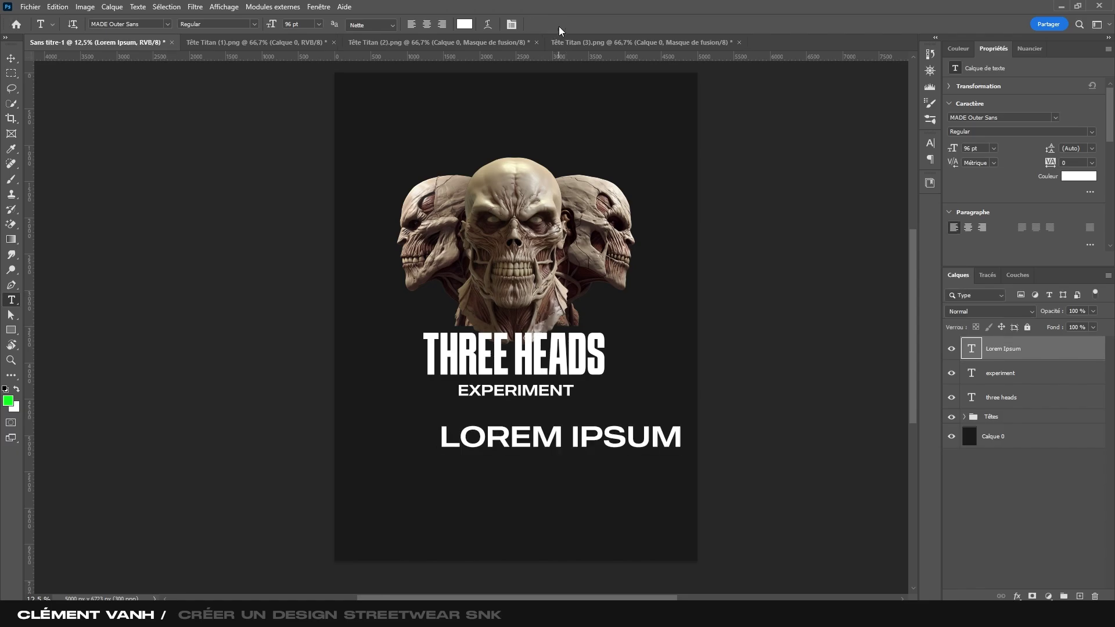
key("Delete")
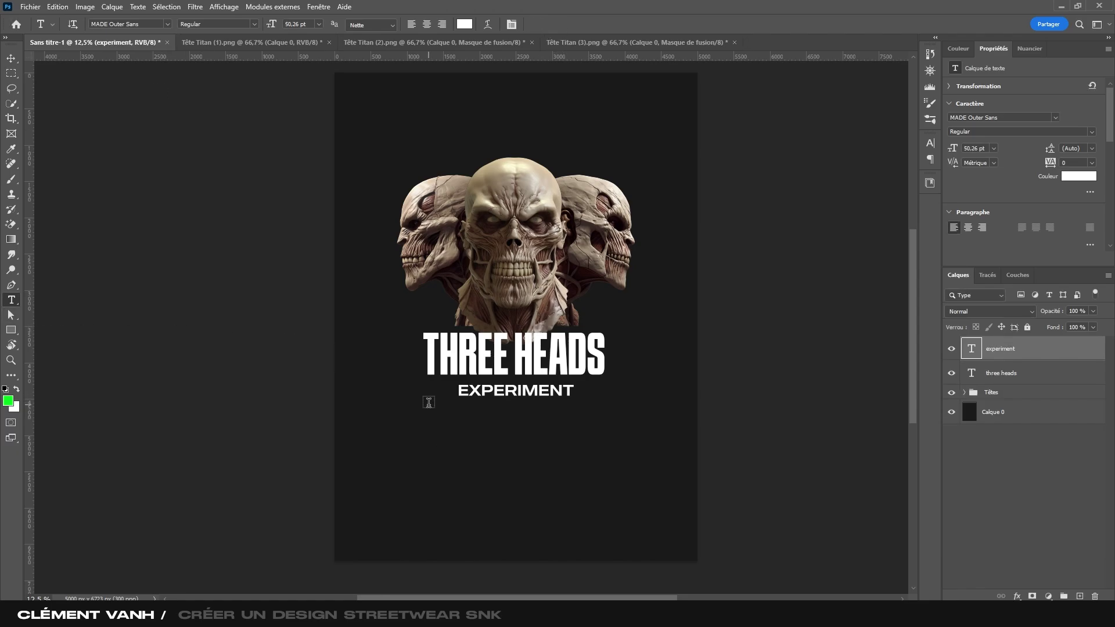
- Add a Lorem Ipsum paragraph text box as wide as the THREE HEADS title below EXPERIMENT, with the font size at 20 pt
left_click_drag(425, 419, 603, 477)
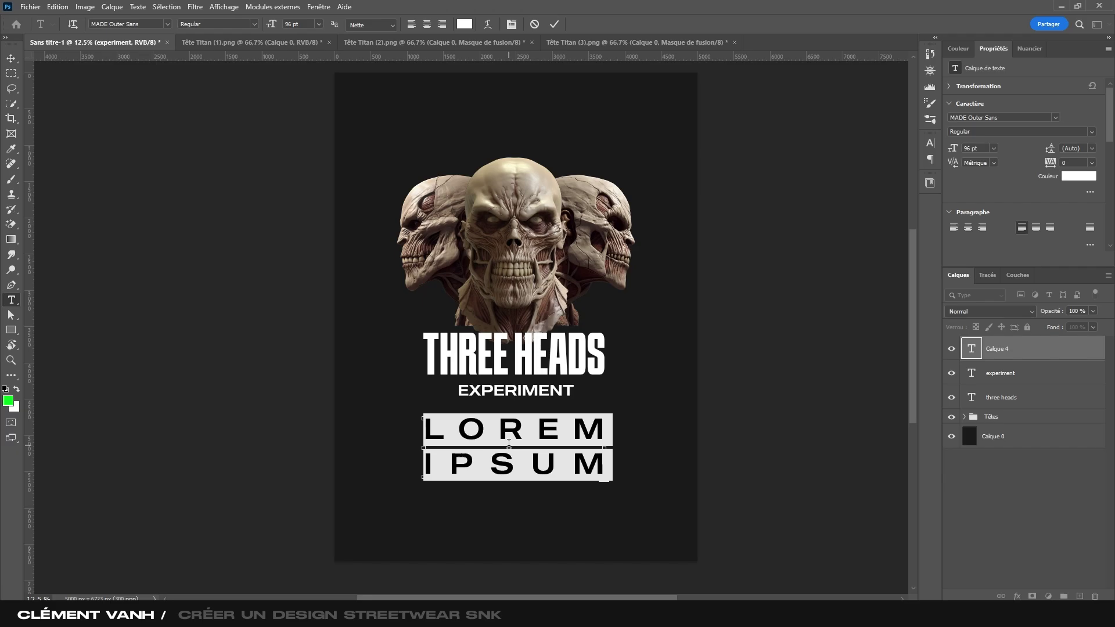
left_click(983, 147)
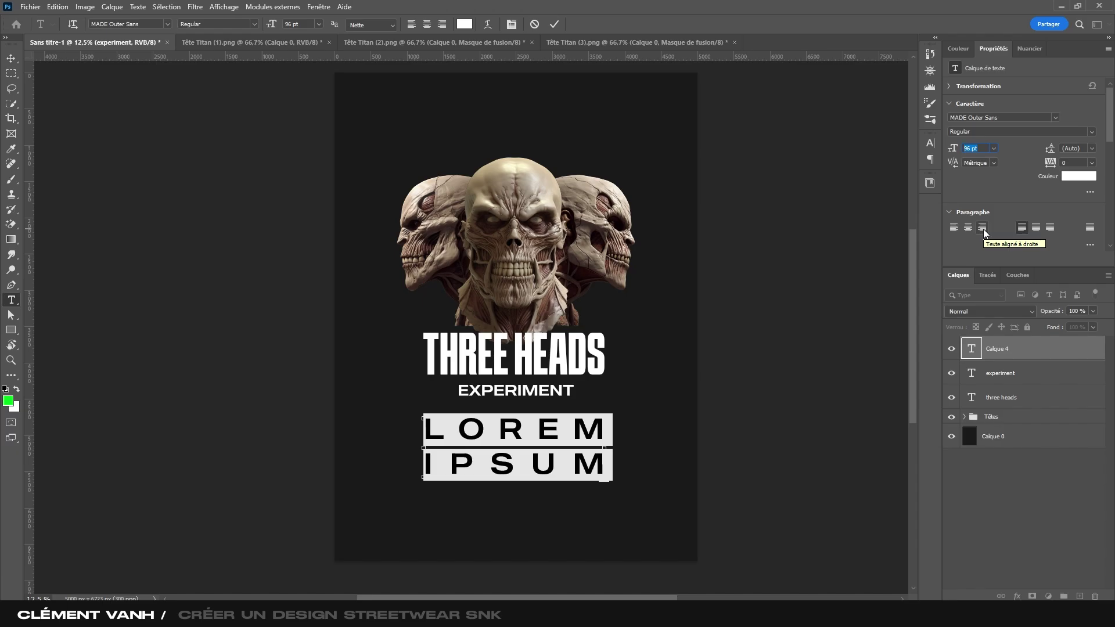
type("0")
key("Return")
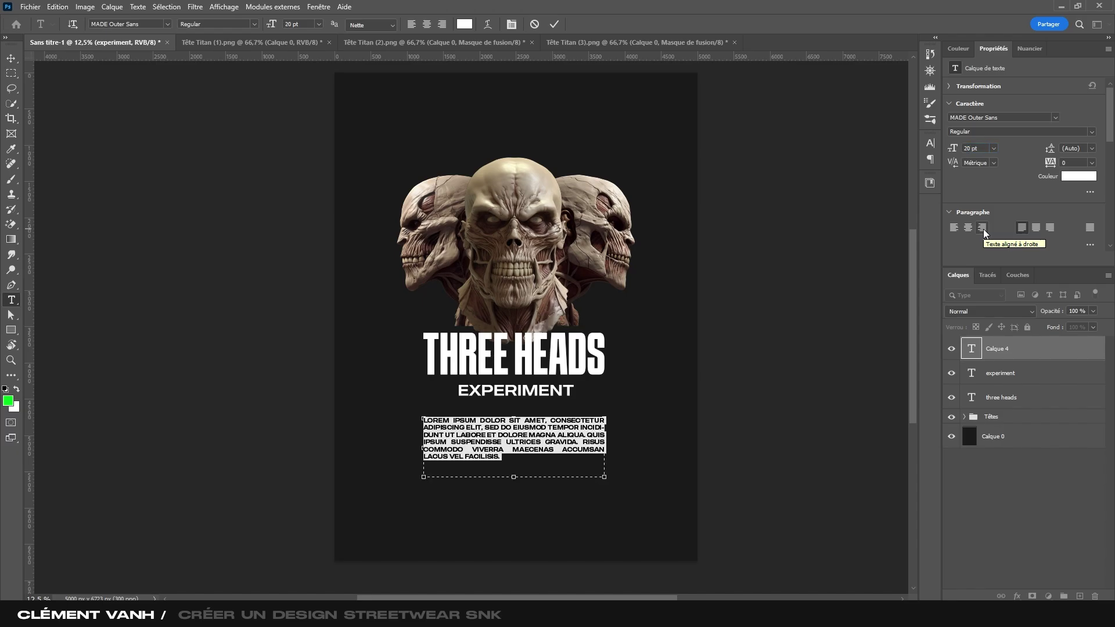
left_click(554, 24)
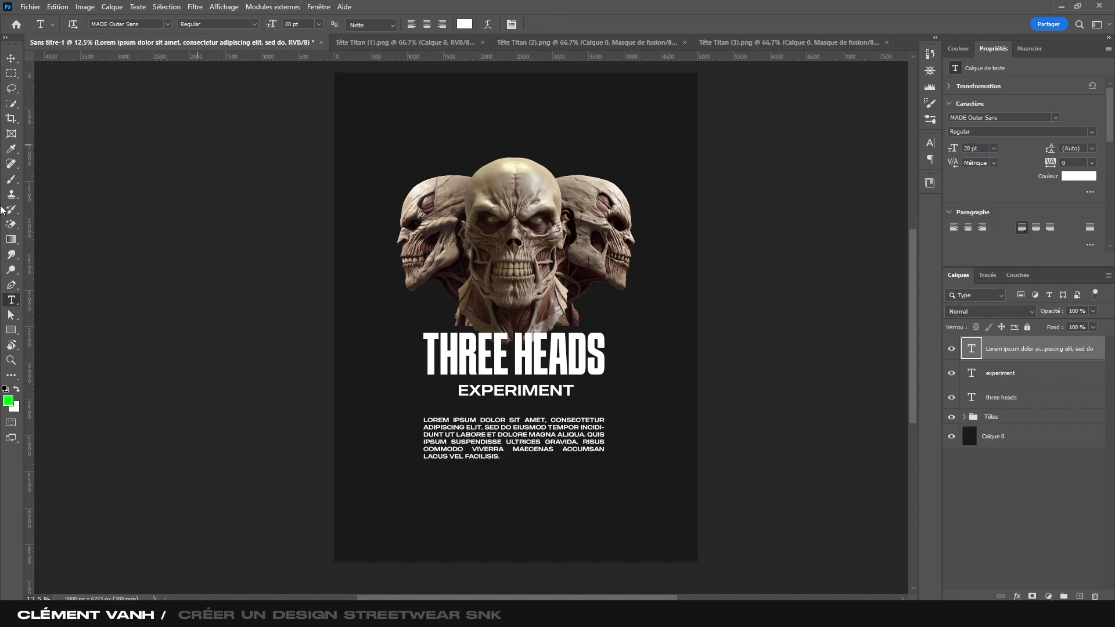
- Move the Lorem Ipsum paragraph up close beneath EXPERIMENT, nudge it slightly lower and centre it horizontally on the canvas
key("v")
left_click_drag(560, 434, 560, 421)
left_click_drag(591, 489, 582, 478)
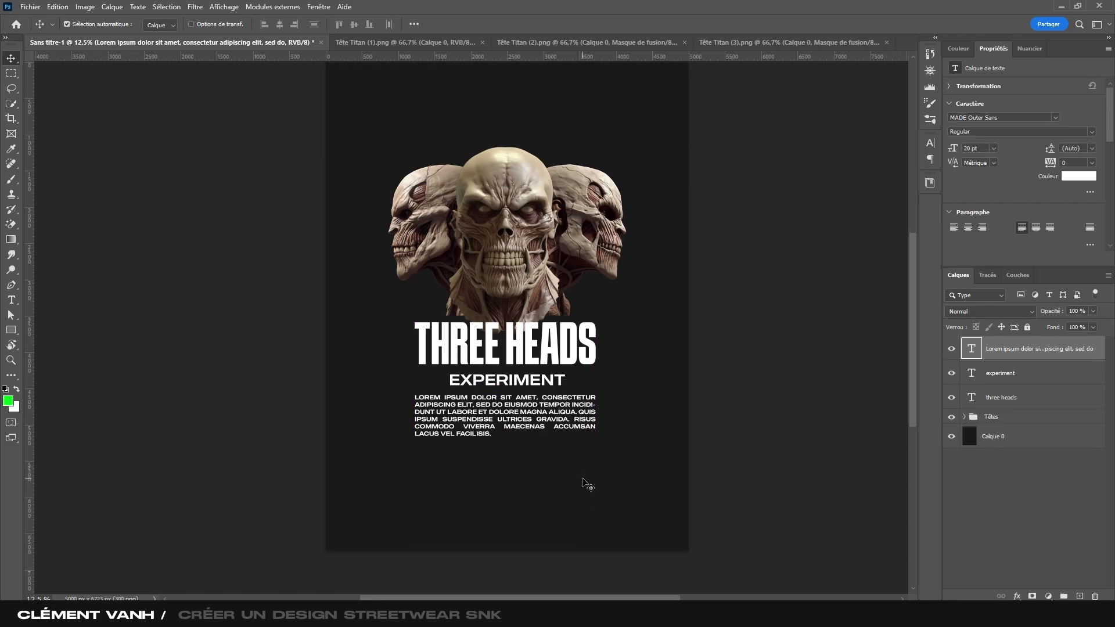
key("shift+Down")
key("shift+Down")
key("shift+Down")
key("shift+Down")
key("shift+Down")
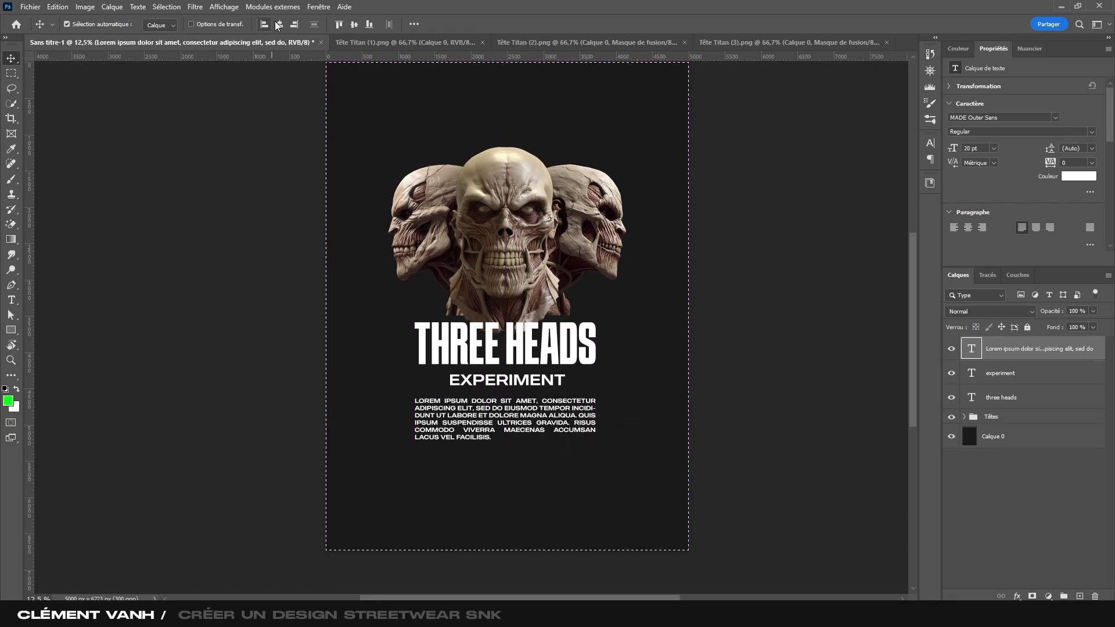
left_click(280, 24)
scroll(584, 374, "down", 1)
key("ctrl")
scroll(584, 373, "down", 1)
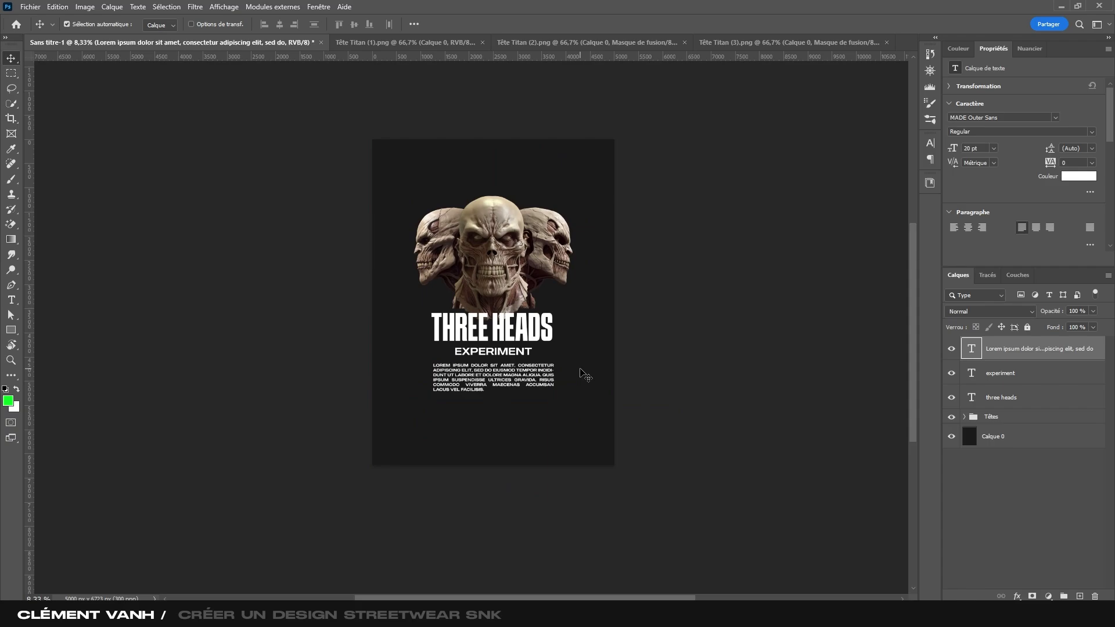
scroll(592, 308, "up", 1)
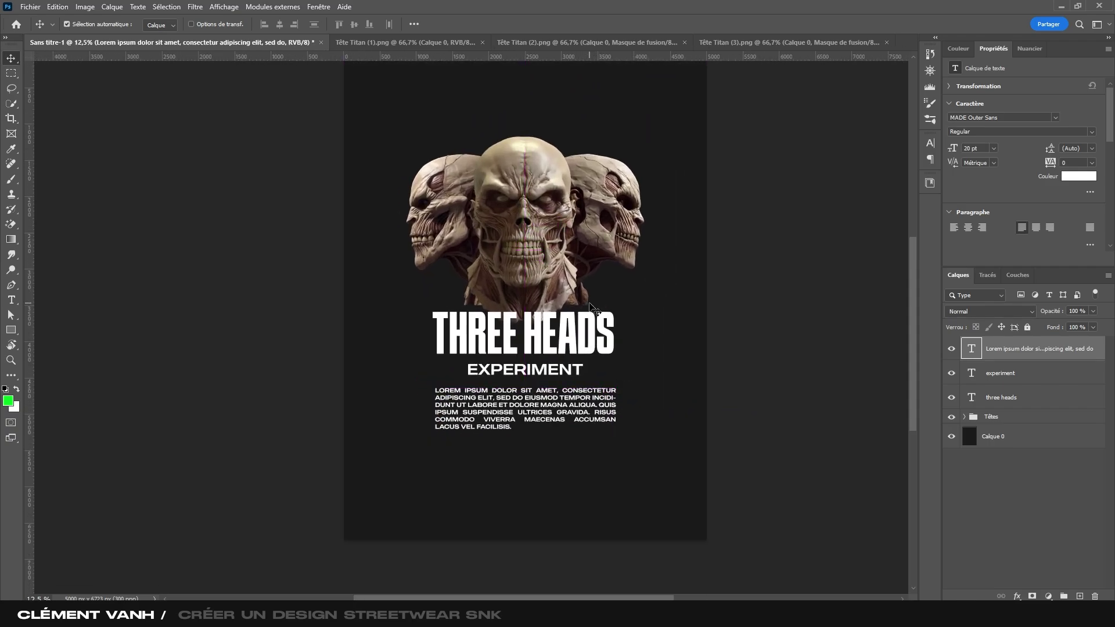
left_click_drag(533, 306, 522, 300)
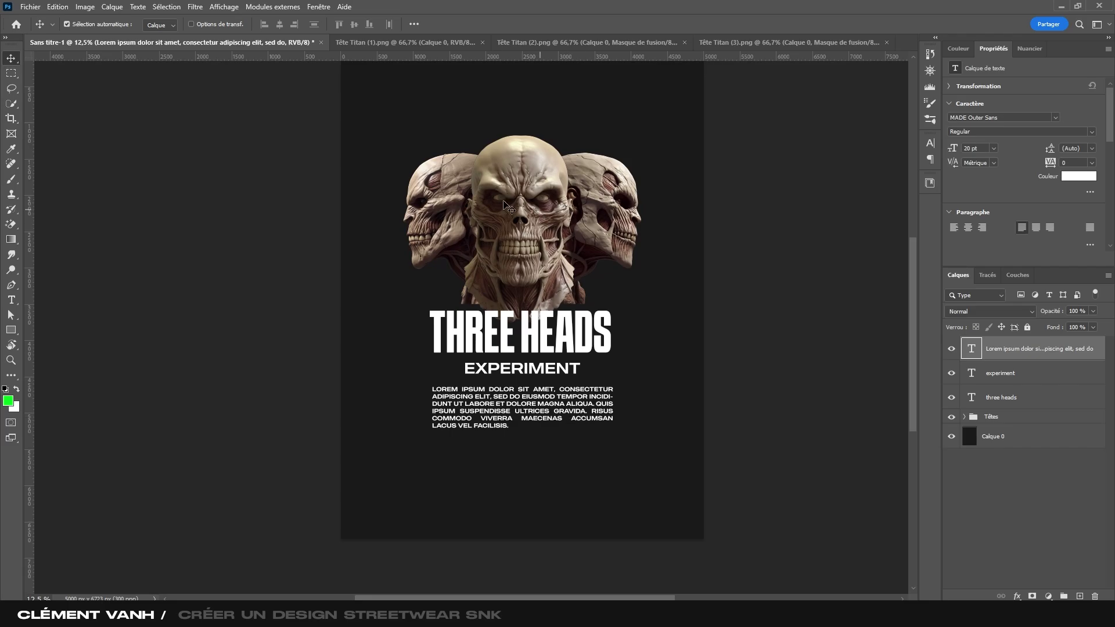
left_click_drag(564, 274, 567, 304)
- Group the Lorem Ipsum, experiment and three heads text layers and name the group TEXTE
left_click(1008, 433)
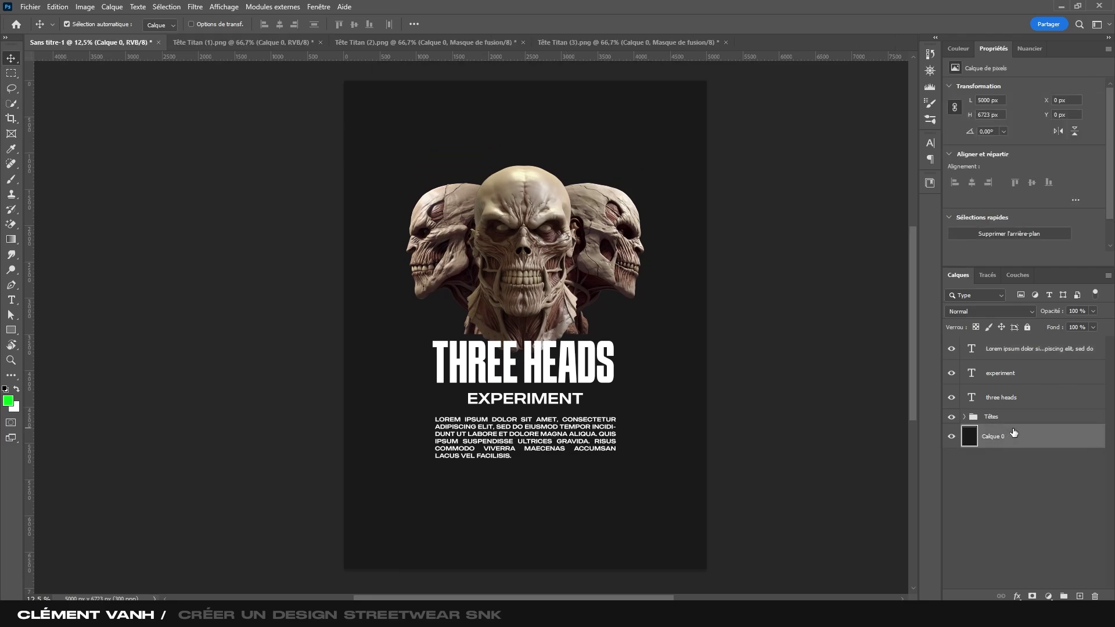
left_click(1016, 402)
left_click(1014, 354, "shift")
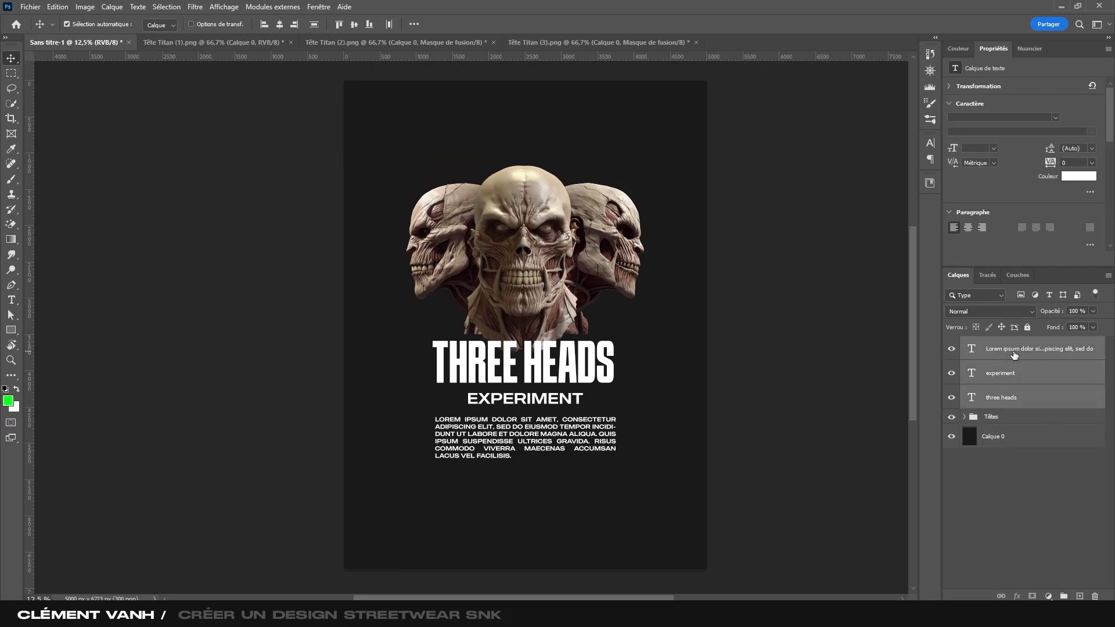
key("ctrl+g")
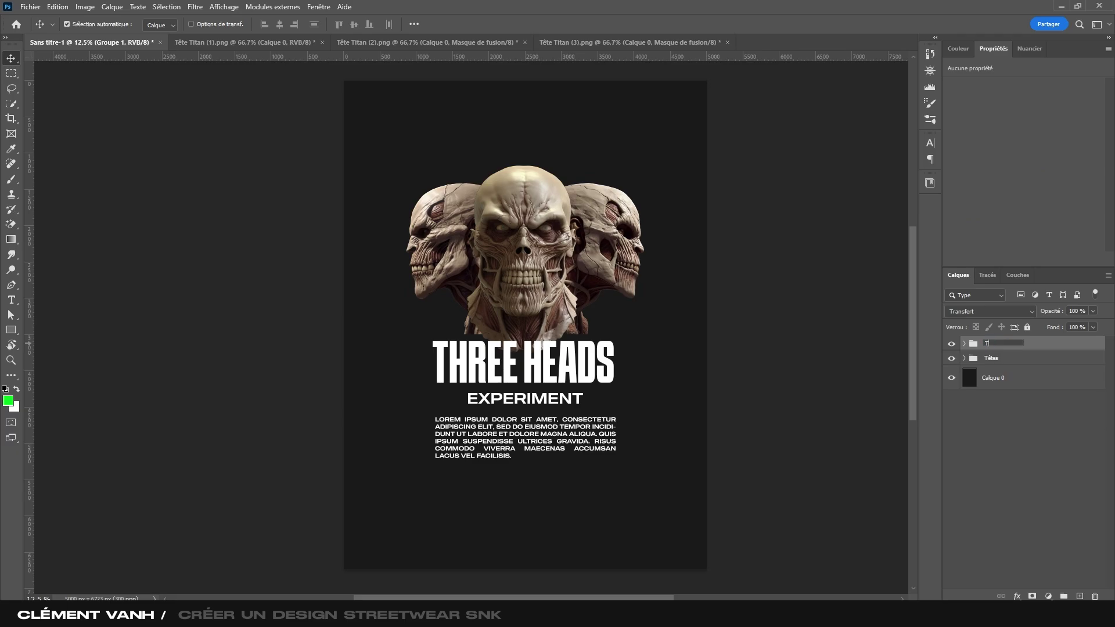
left_click(1004, 344)
type("TEXTE")
key("Return")
- Draw a green circle about 2078 px in diameter behind the heads, directly above the background layer Calque 0
left_click(1018, 378)
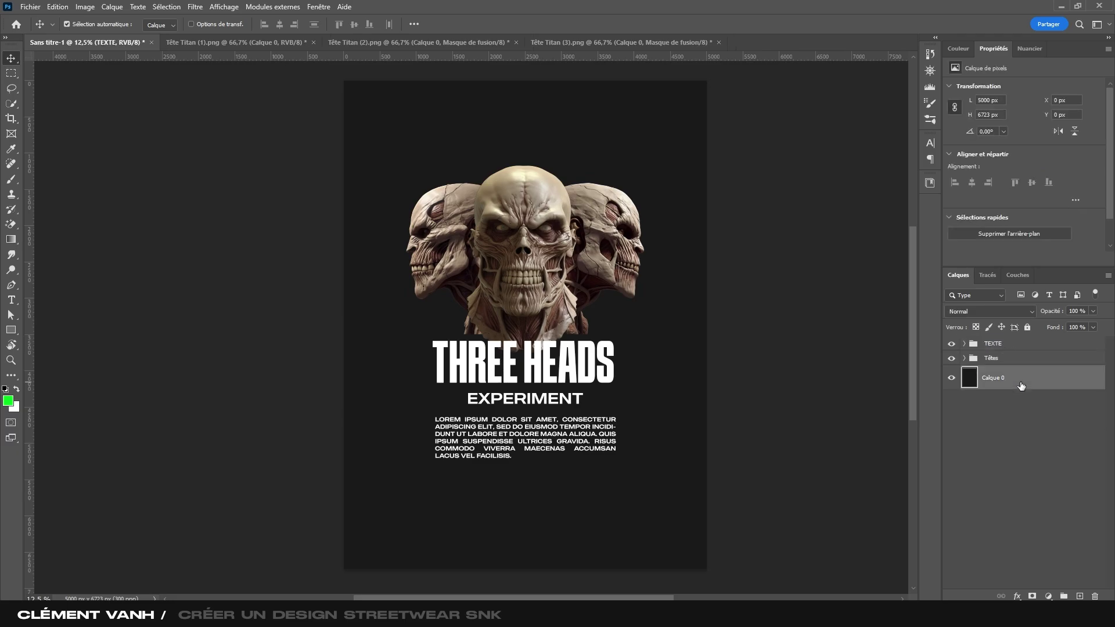
left_click(11, 333)
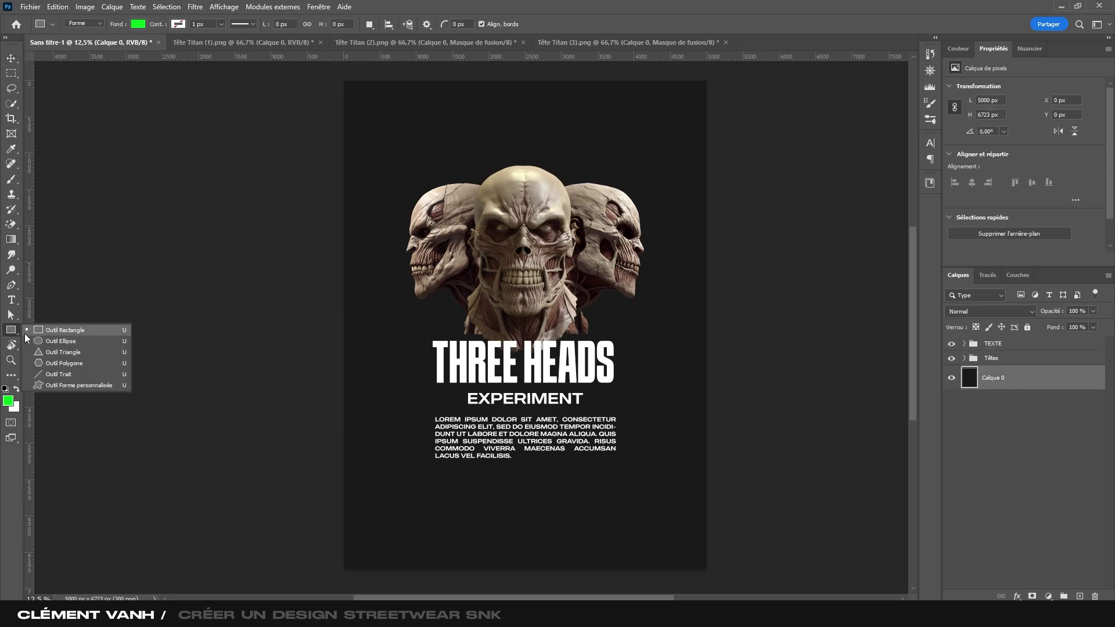
left_click(59, 341)
scroll(594, 245, "up", 2)
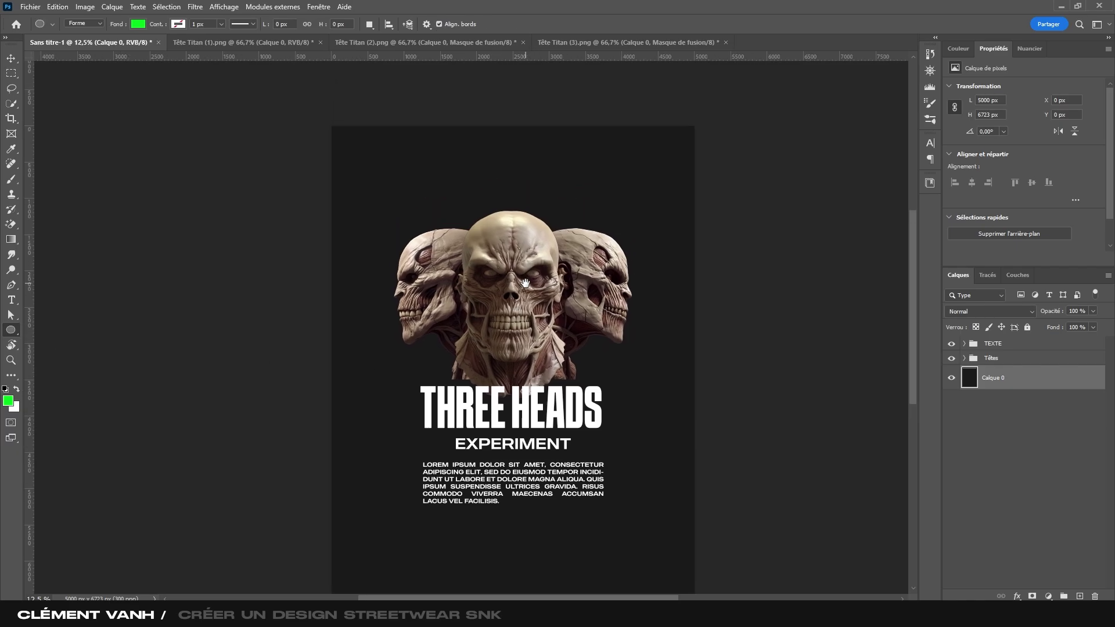
left_click_drag(452, 197, 601, 326)
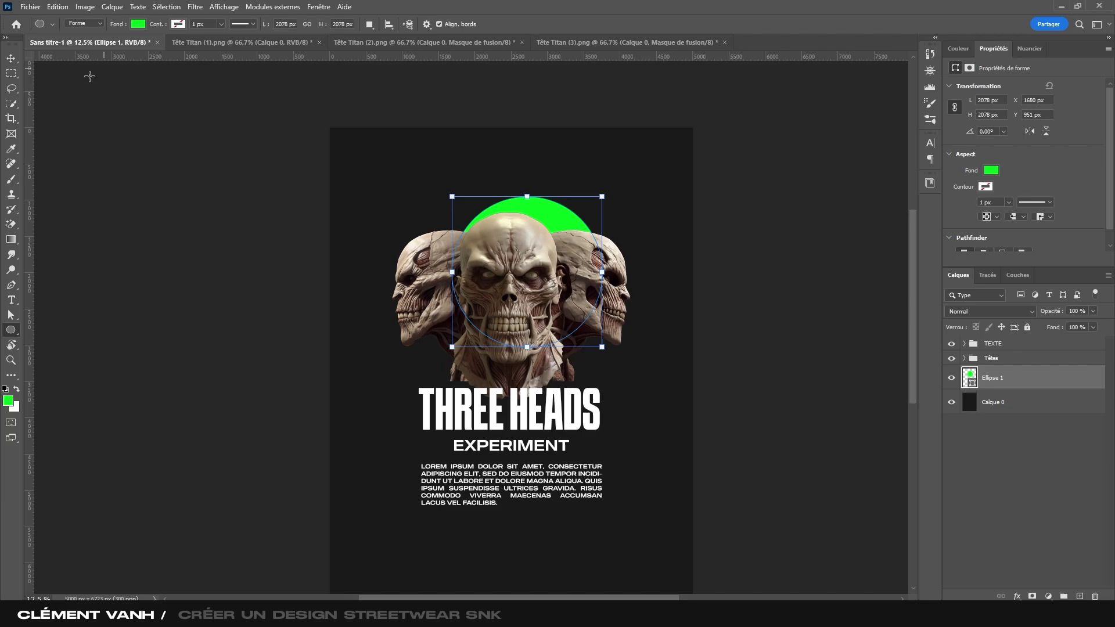
- Centre the green circle horizontally on the canvas and enlarge it to about 2142 px in diameter
left_click(12, 57)
left_click(280, 25)
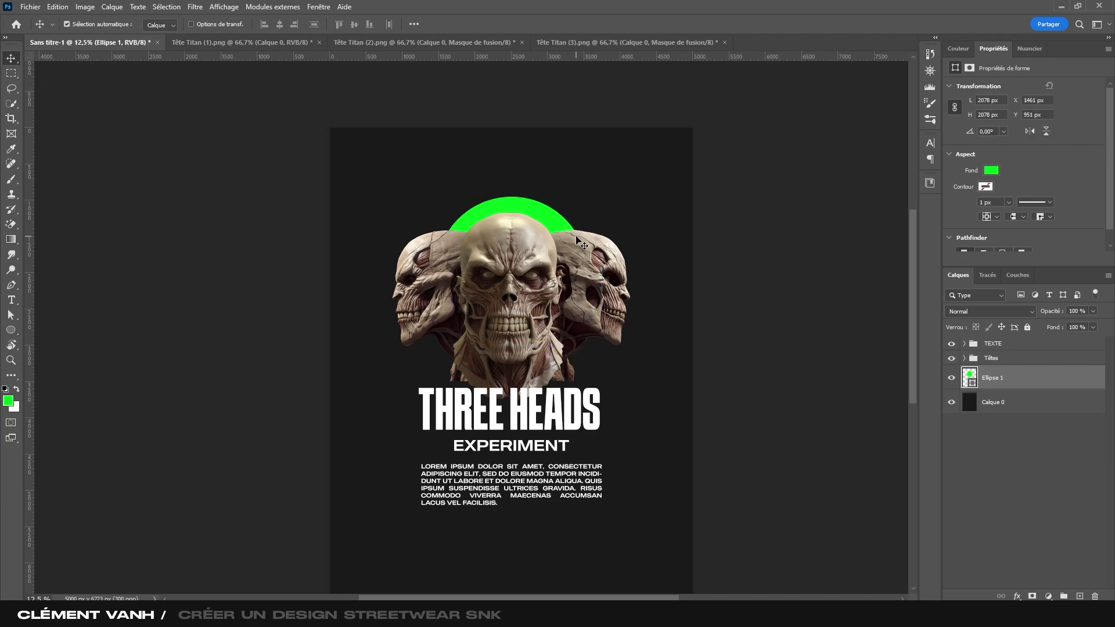
left_click(559, 225)
key("ctrl+t")
left_click_drag(511, 347, 511, 352)
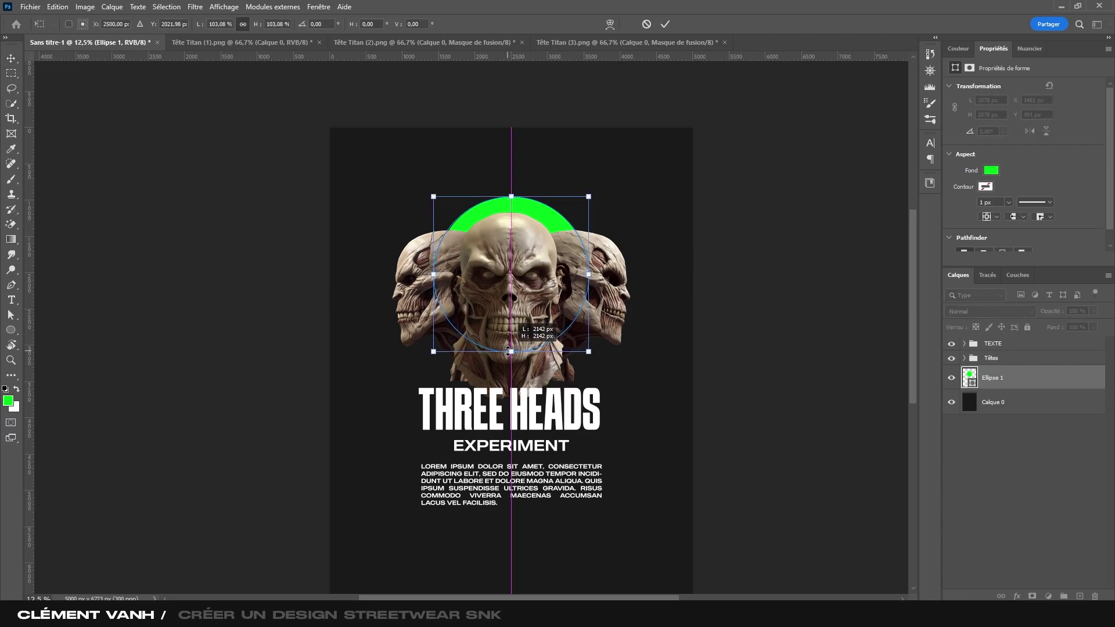
left_click(665, 24)
- Change the circle's fill colour to orange-red ff3c00
left_click(991, 170)
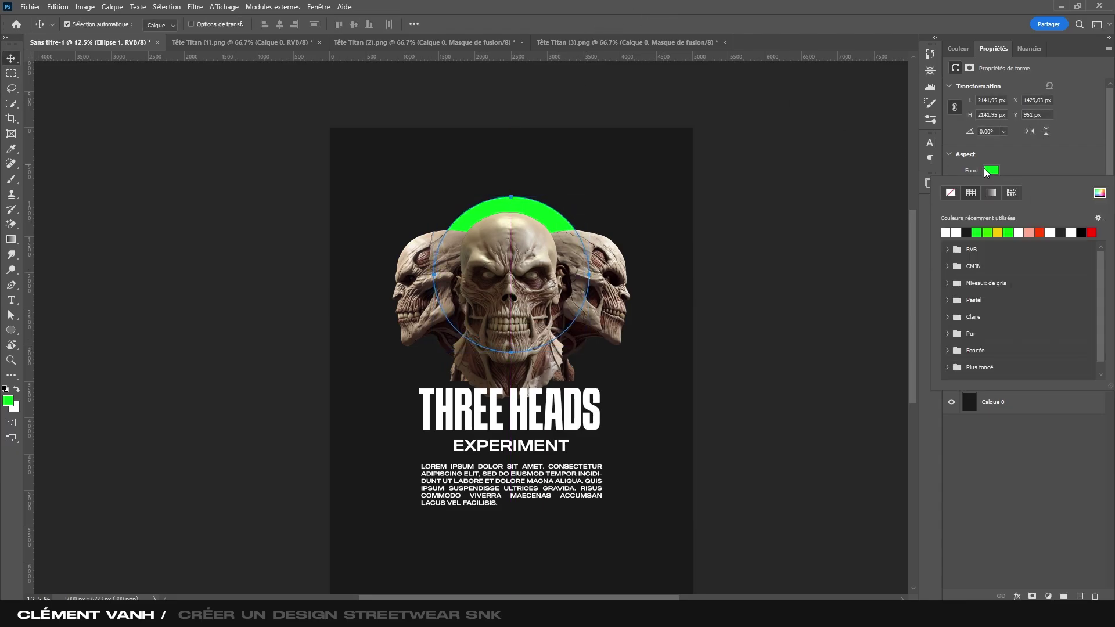
left_click(1040, 231)
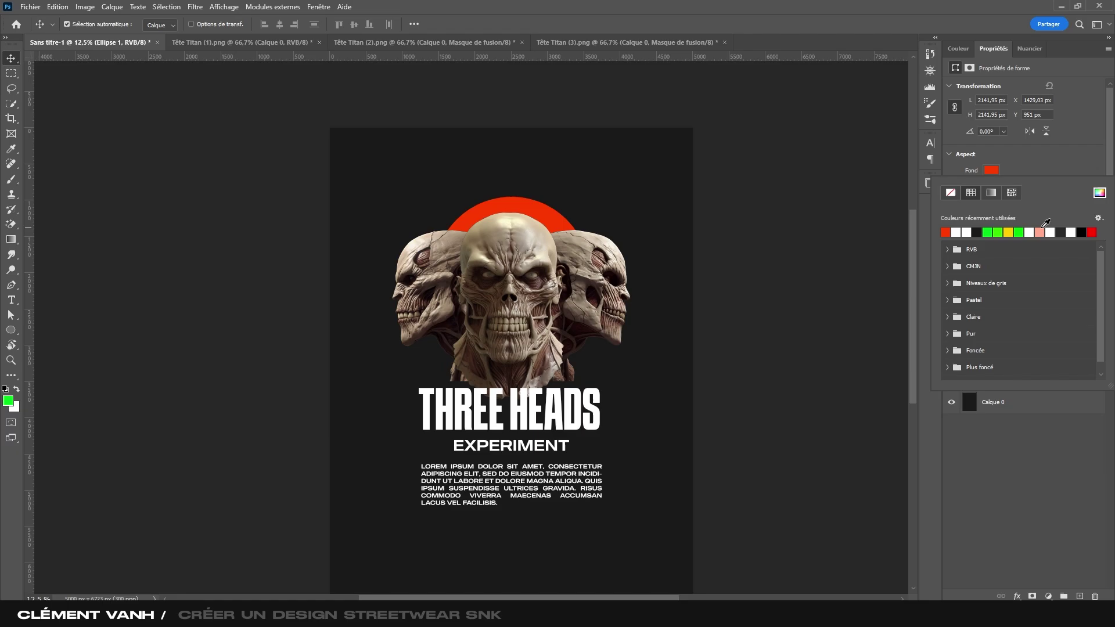
left_click(1103, 197)
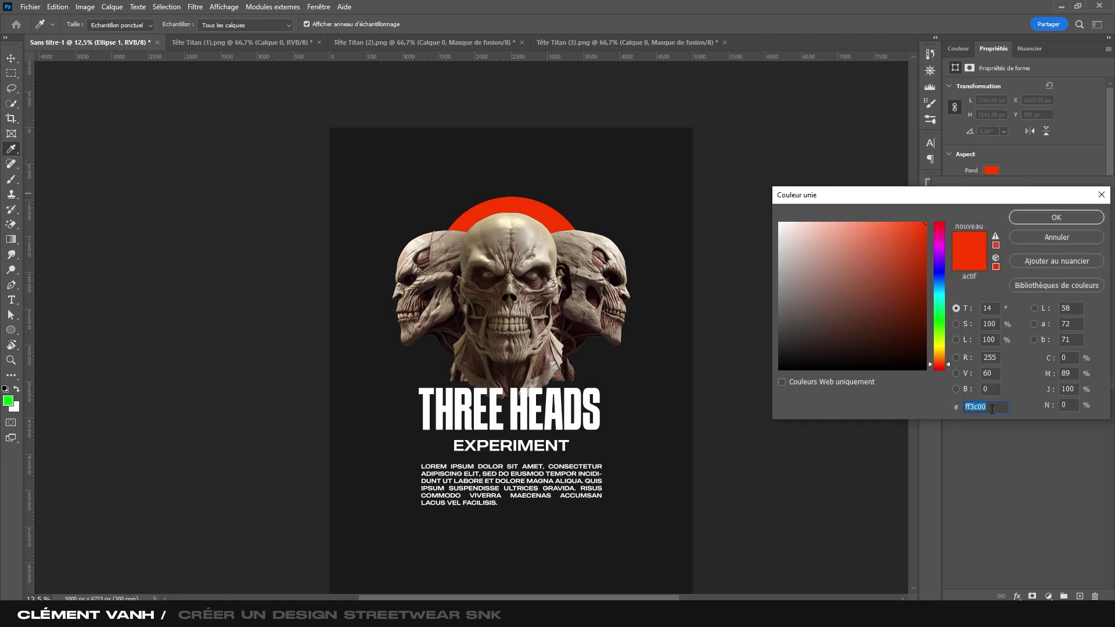
left_click(1038, 241)
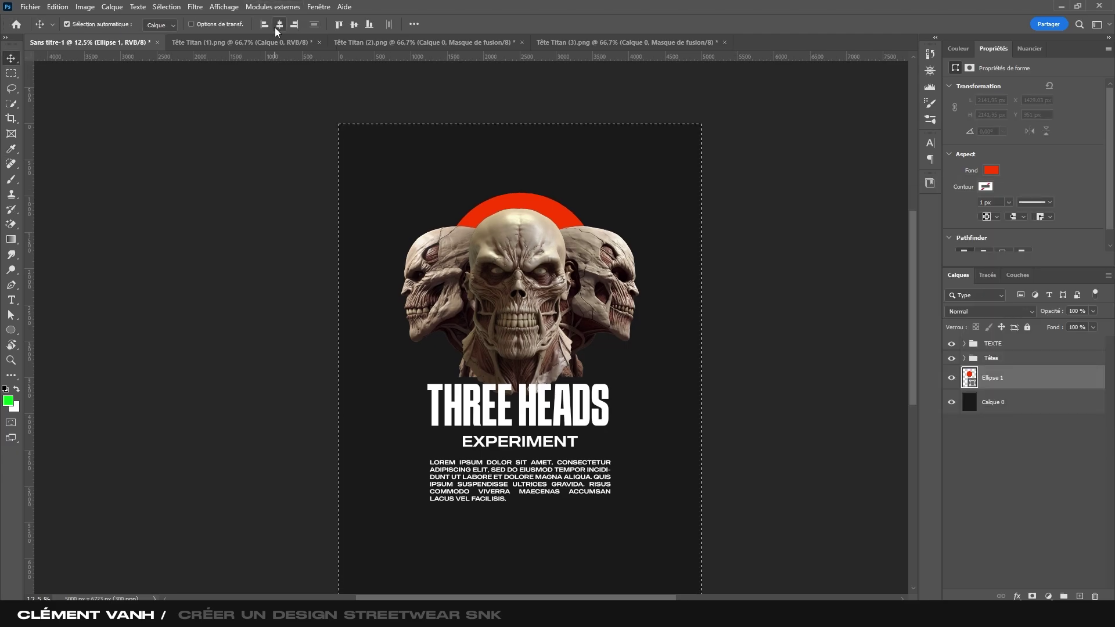
- Shift the central head about 44 px to the right and nudge the right-hand head slightly right
left_click(520, 251)
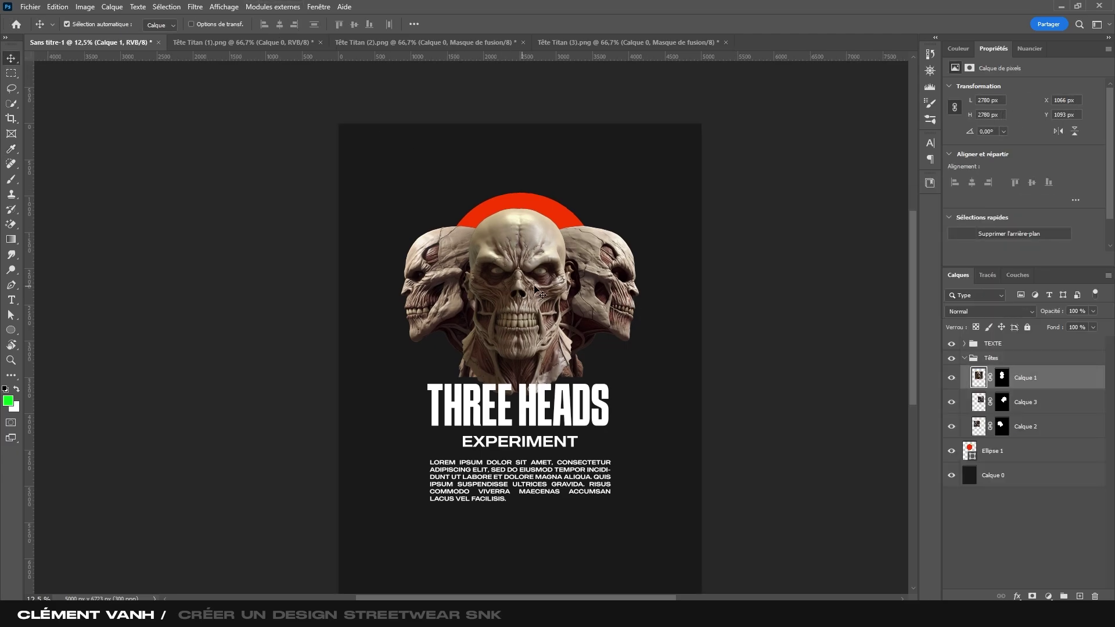
left_click_drag(471, 235, 475, 236)
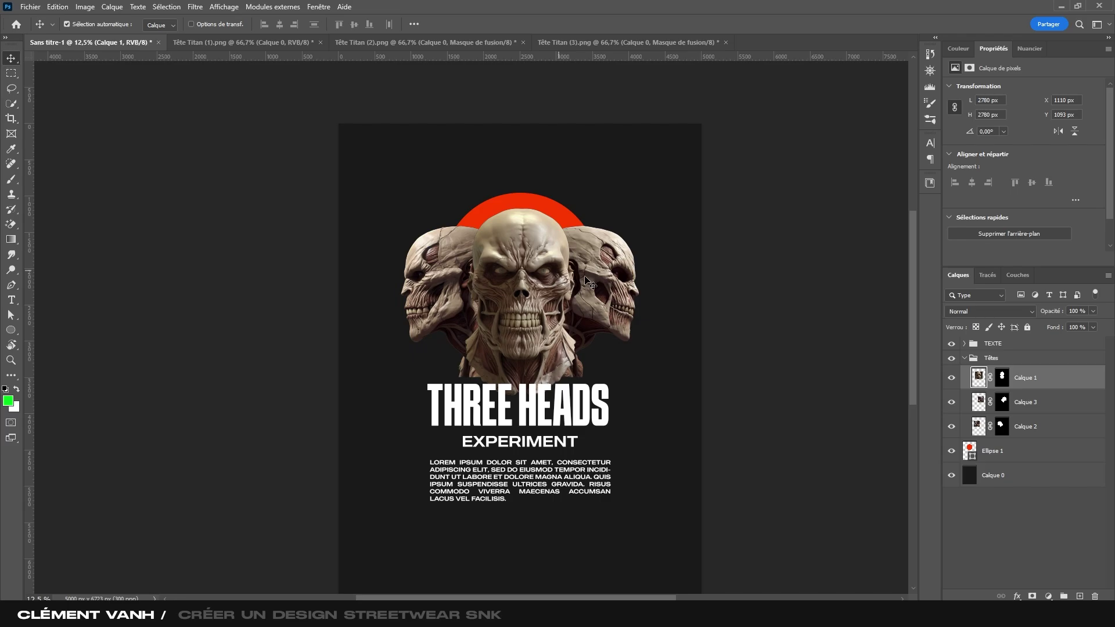
left_click(617, 310)
key("shift+Right")
key("shift+Right")
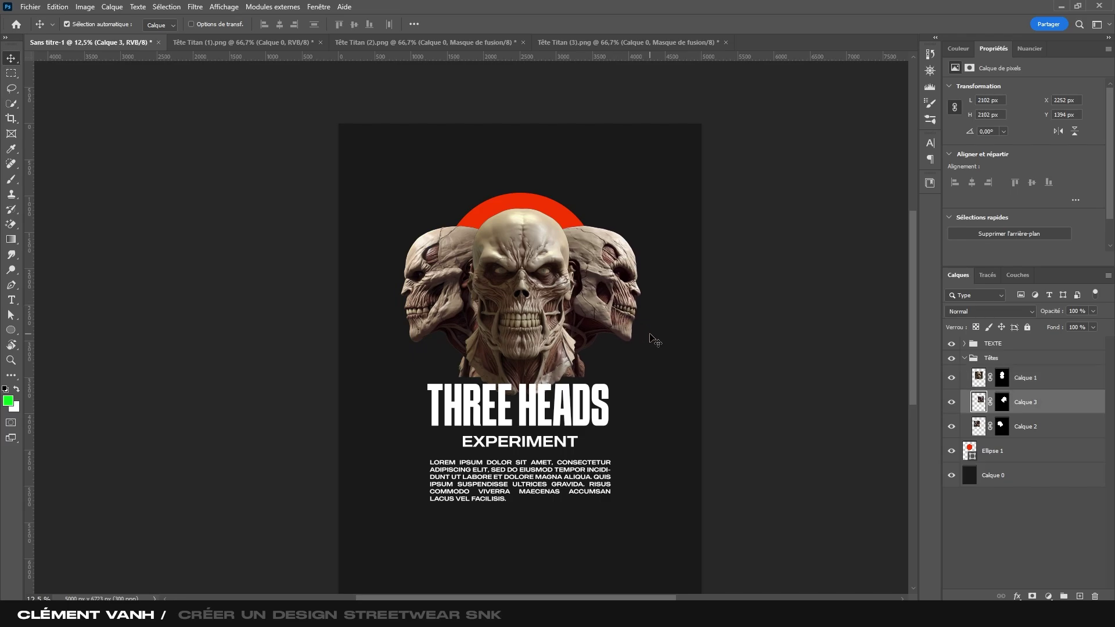
- Group the two side head layers, Calque 2 and Calque 3, inside the Têtes group
key("ctrl+minus")
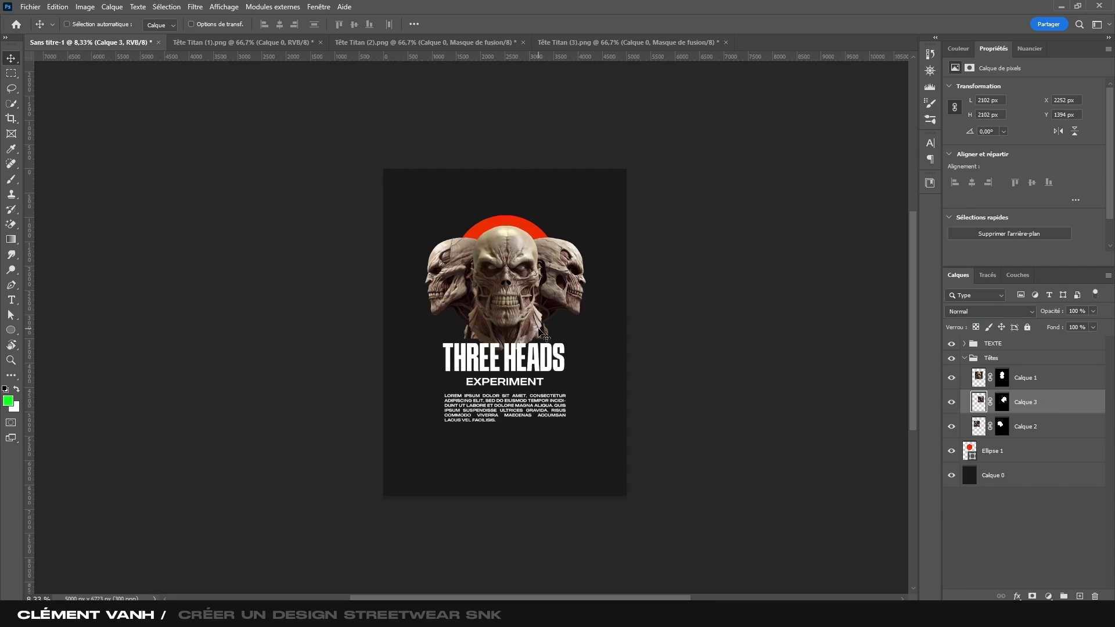
key("ctrl+plus")
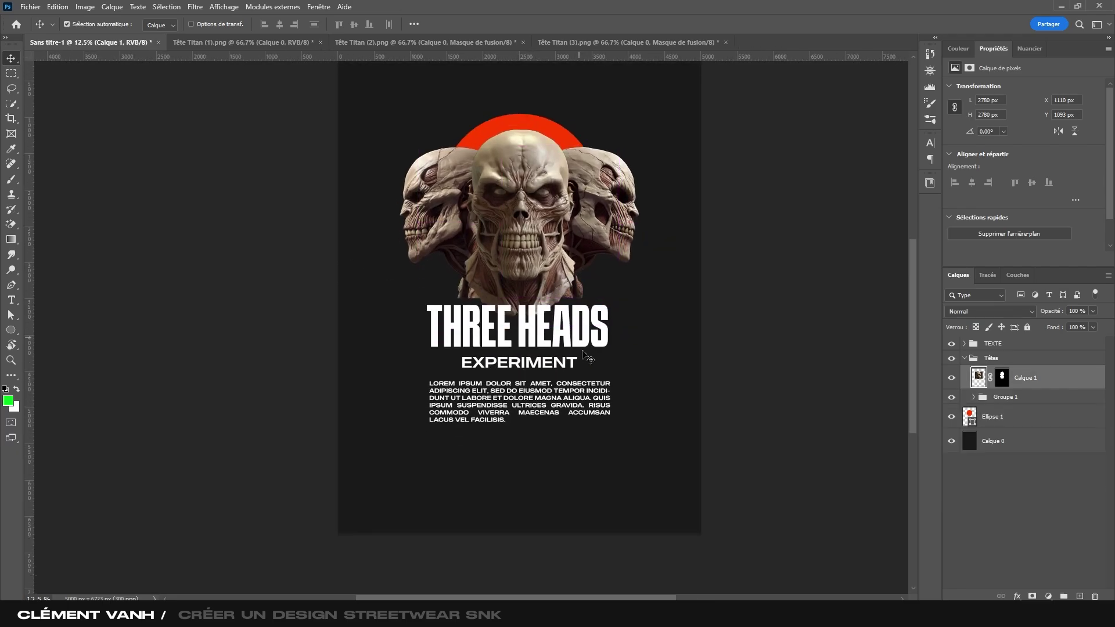
left_click_drag(591, 358, 578, 333)
key("ctrl+plus")
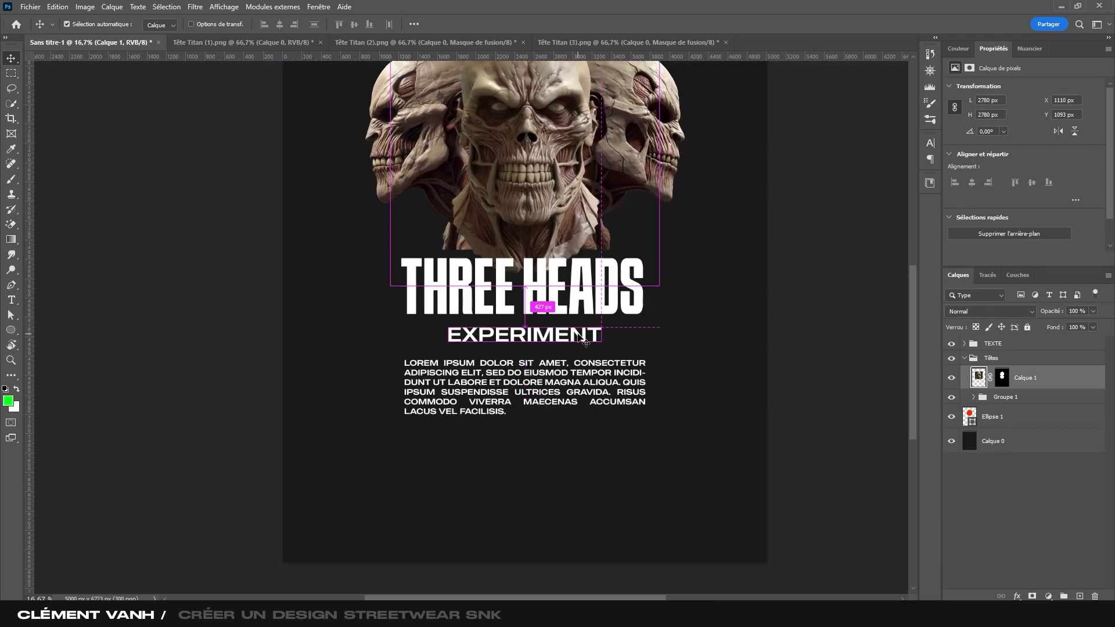
scroll(584, 377, "down", 1)
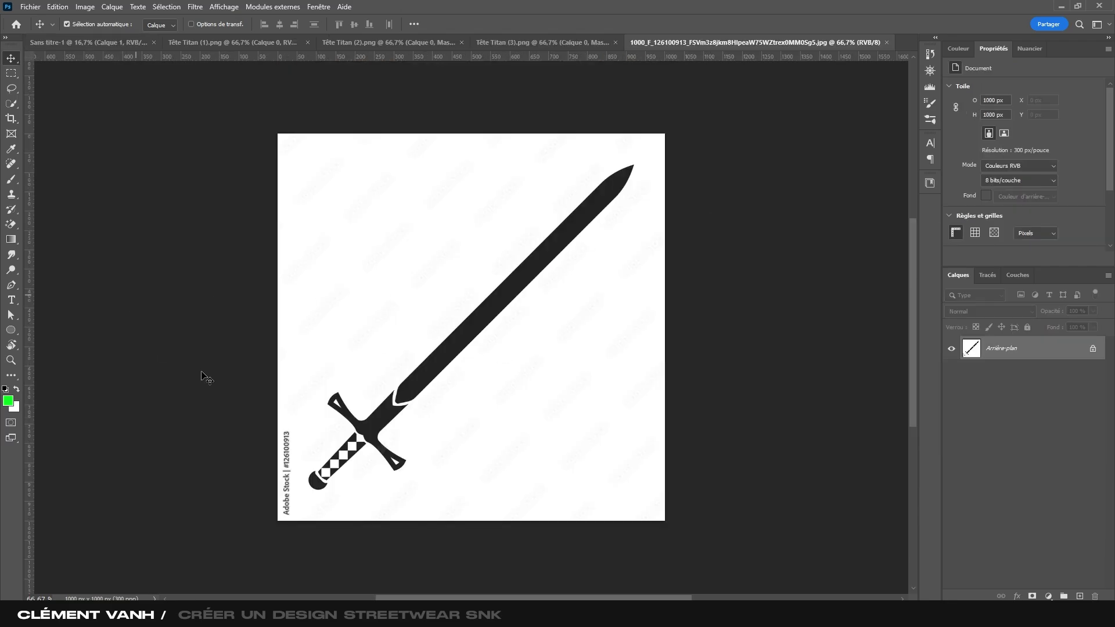
- Remove the sword image's white background with the Magic Eraser and erase the vertical Adobe Stock caption with the Eraser
key("e")
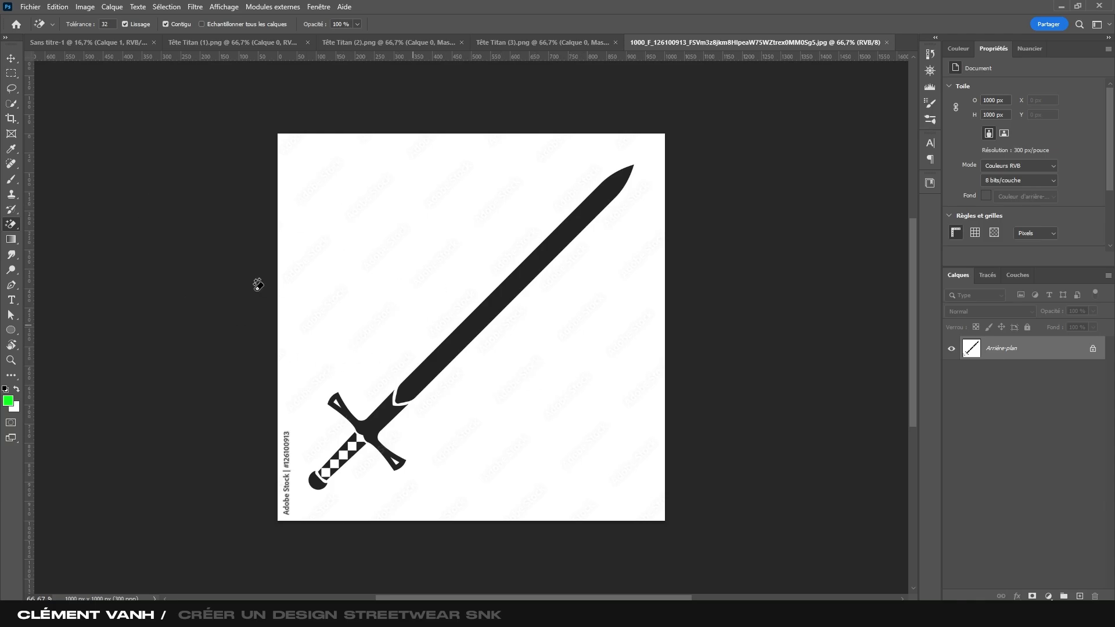
left_click(519, 432)
right_click(11, 224)
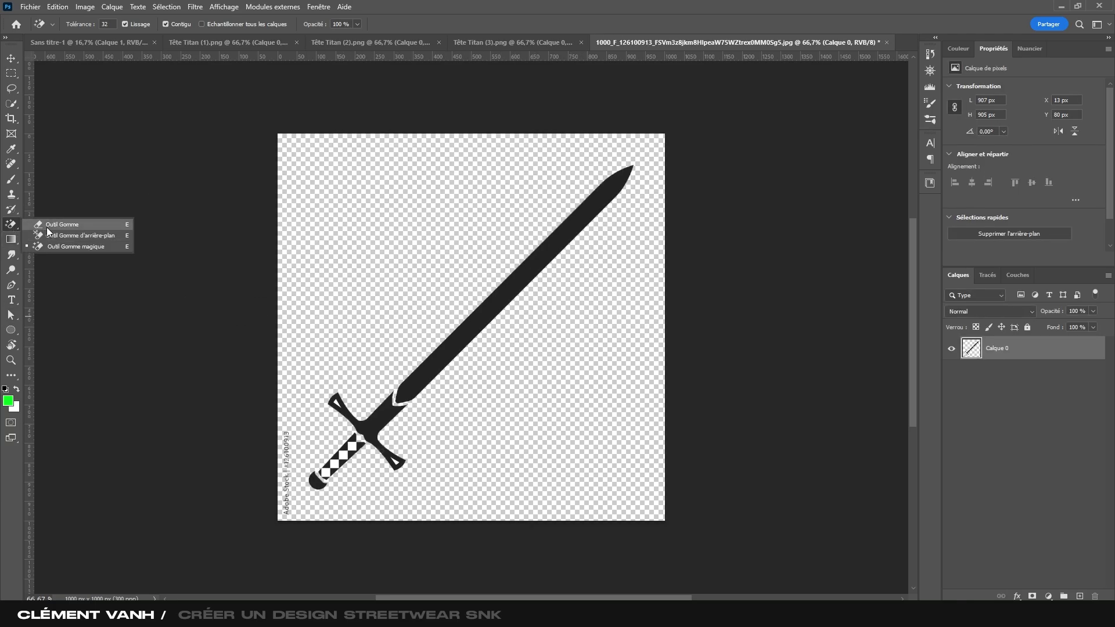
left_click(52, 222)
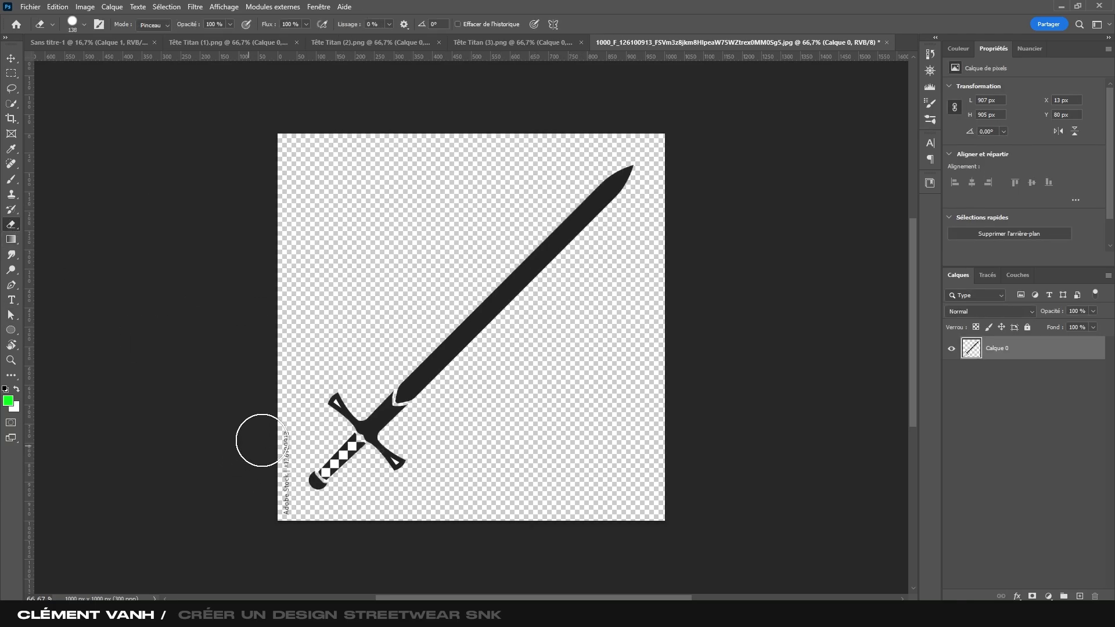
- Erase the white squares in the sword's grip and the white triangles in its guard with the Magic Eraser
right_click(11, 224)
left_click(56, 247)
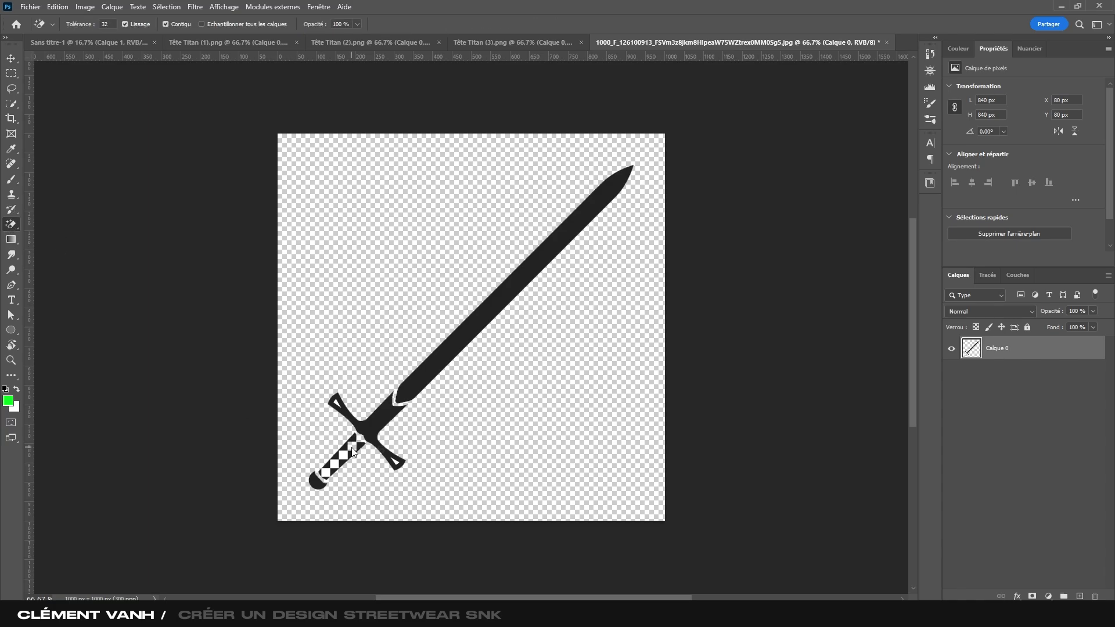
scroll(354, 452, "up", 3)
left_click_drag(172, 459, 517, 355)
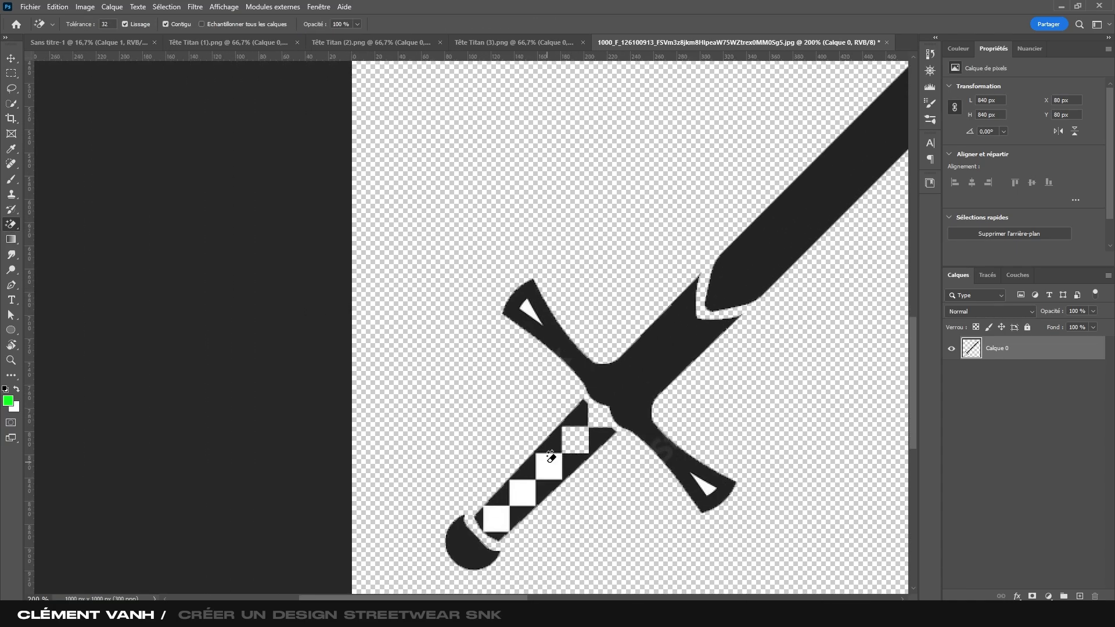
left_click(550, 459)
left_click(524, 489)
left_click(510, 506)
scroll(530, 516, "down", 4)
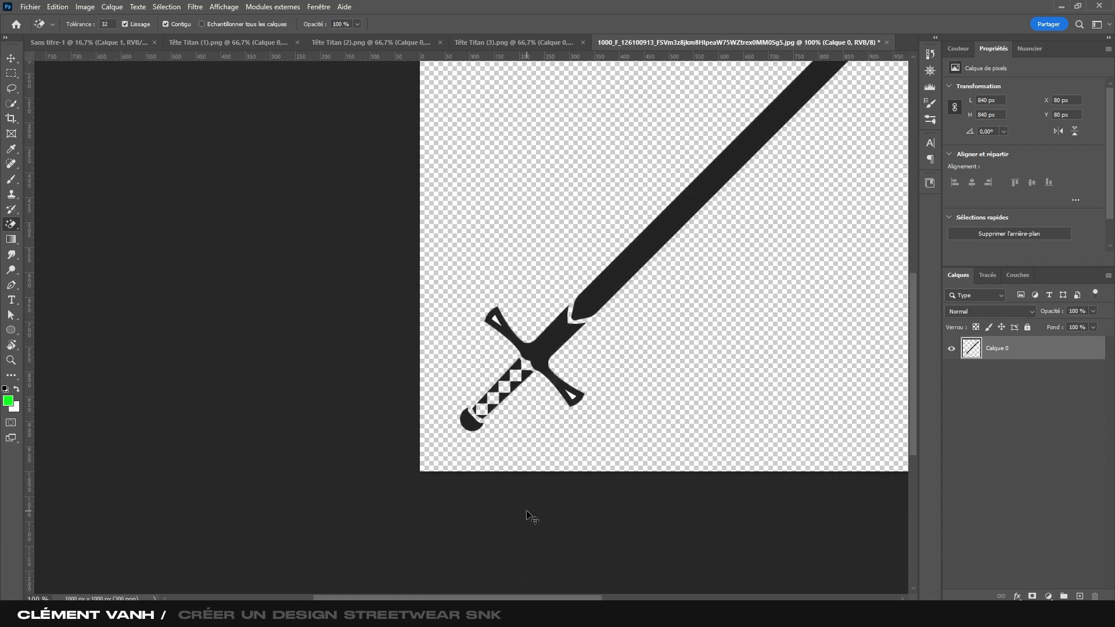
- Copy the cut-out sword into the Sans titre-1 design and place it below the Lorem Ipsum paragraph
key("v")
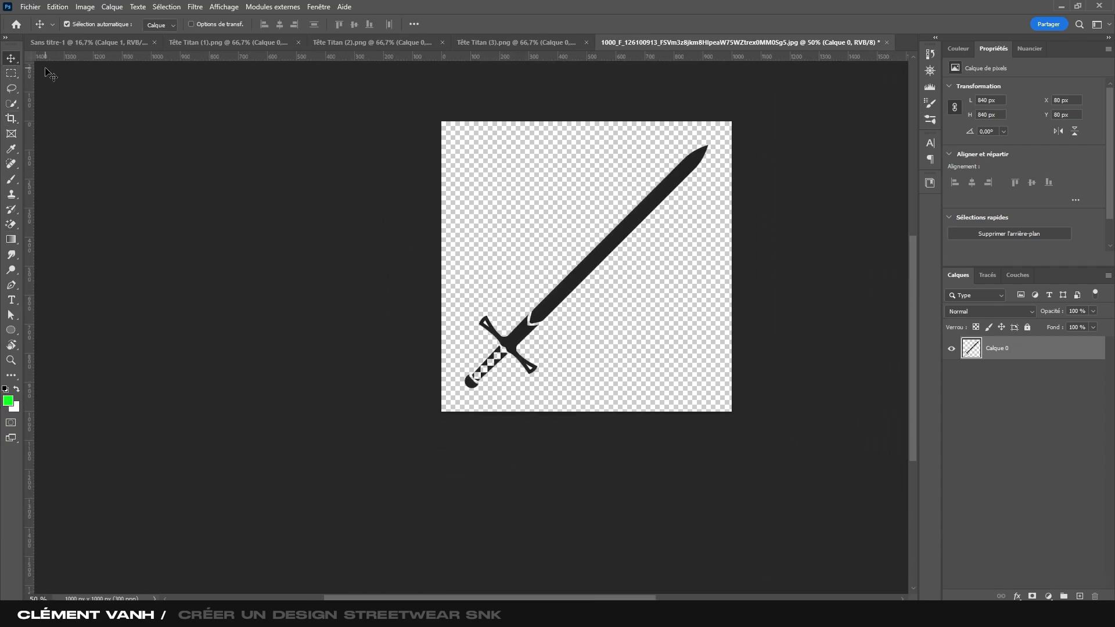
left_click(87, 41)
key("ctrl+v")
left_click_drag(569, 417, 563, 483)
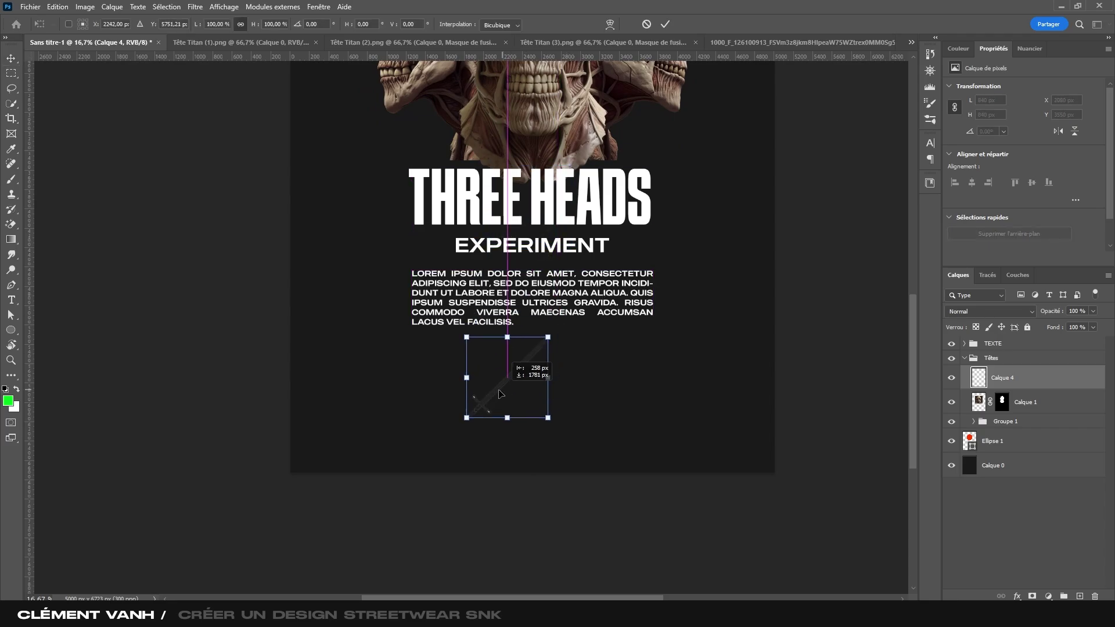
key("ctrl+t")
- Apply a white (ffffff) colour overlay at 100% opacity to the sword layer
double_click(1056, 378)
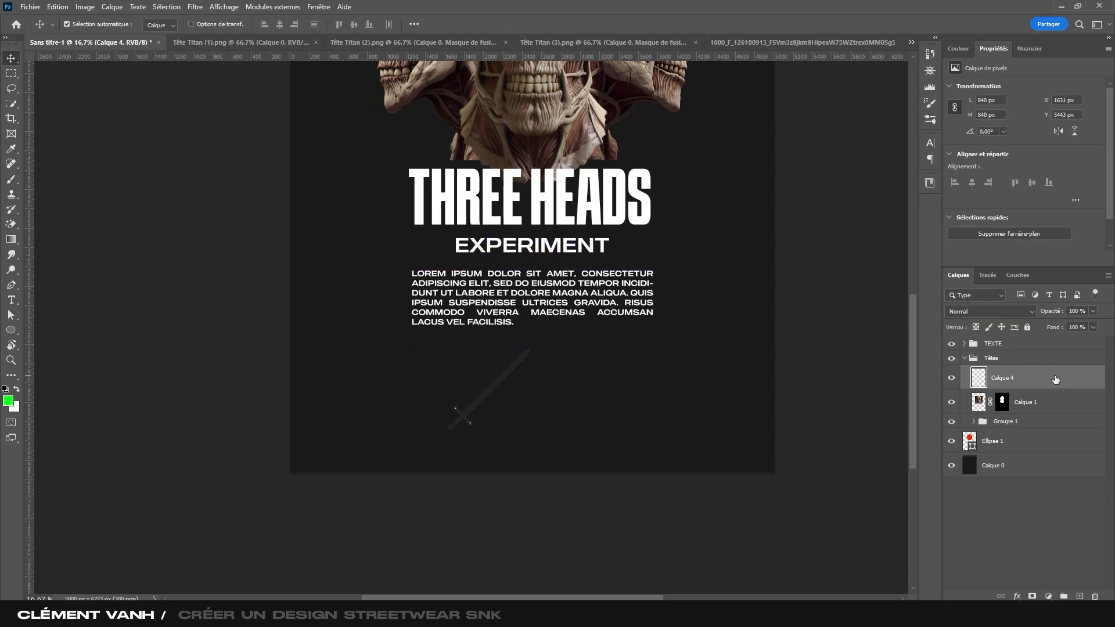
left_click(682, 315)
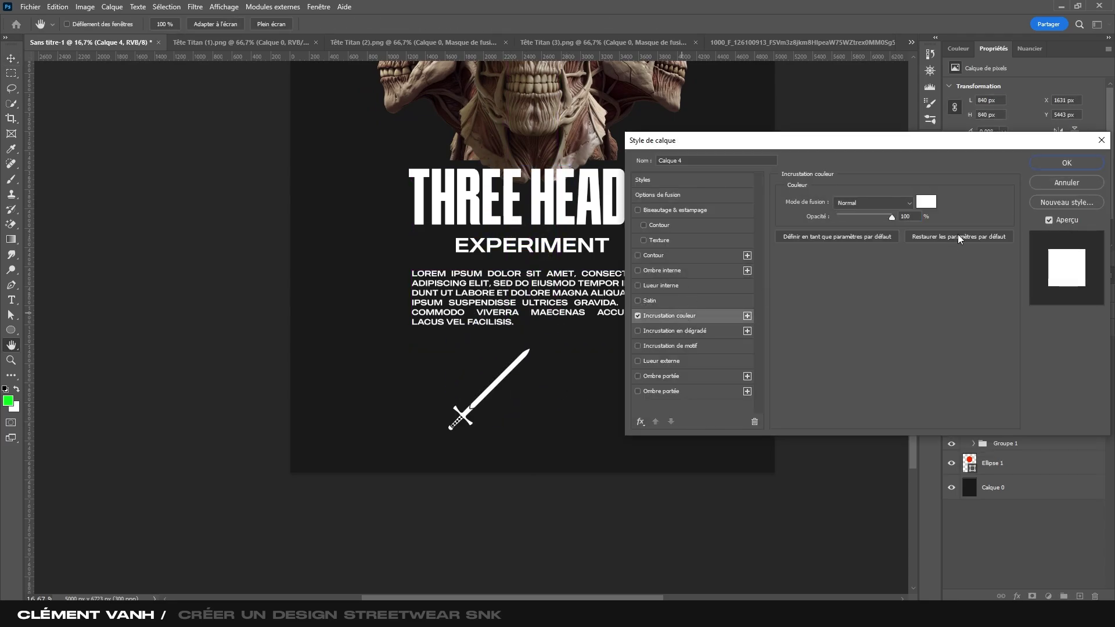
left_click(927, 203)
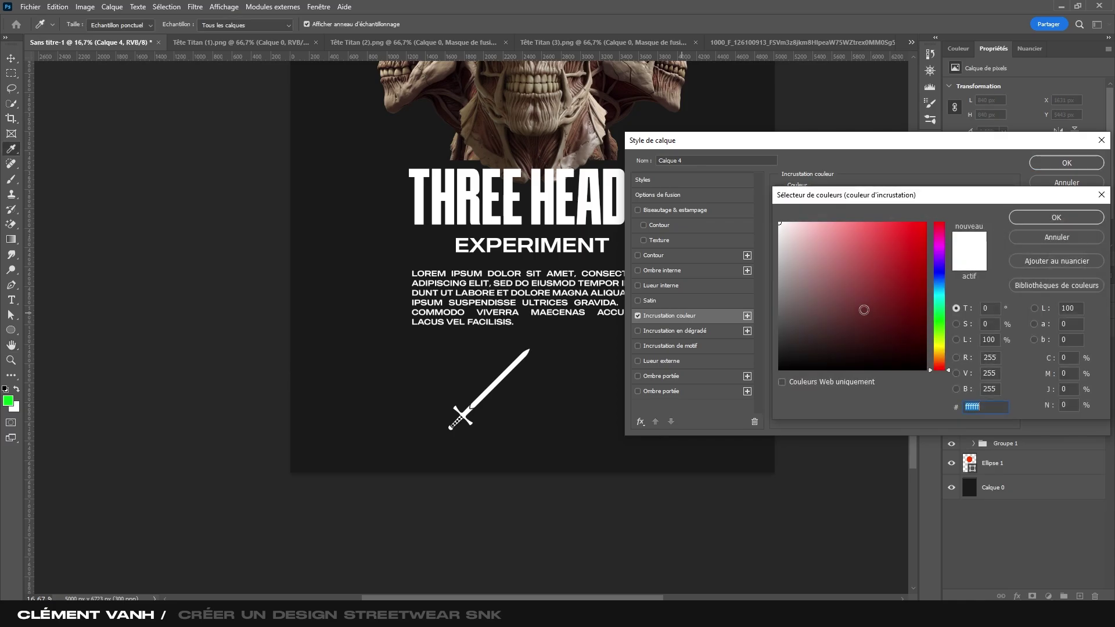
left_click(1031, 219)
left_click(1067, 163)
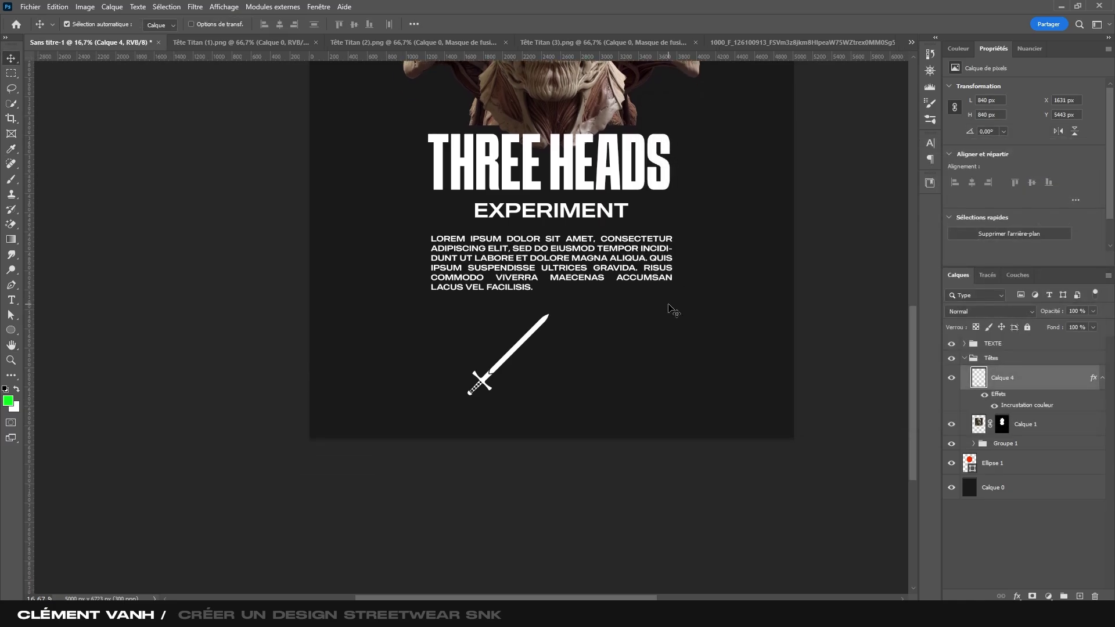
- Duplicate the white sword and flip the copy horizontally so that the two swords cross
key("ctrl+j")
key("ctrl+t")
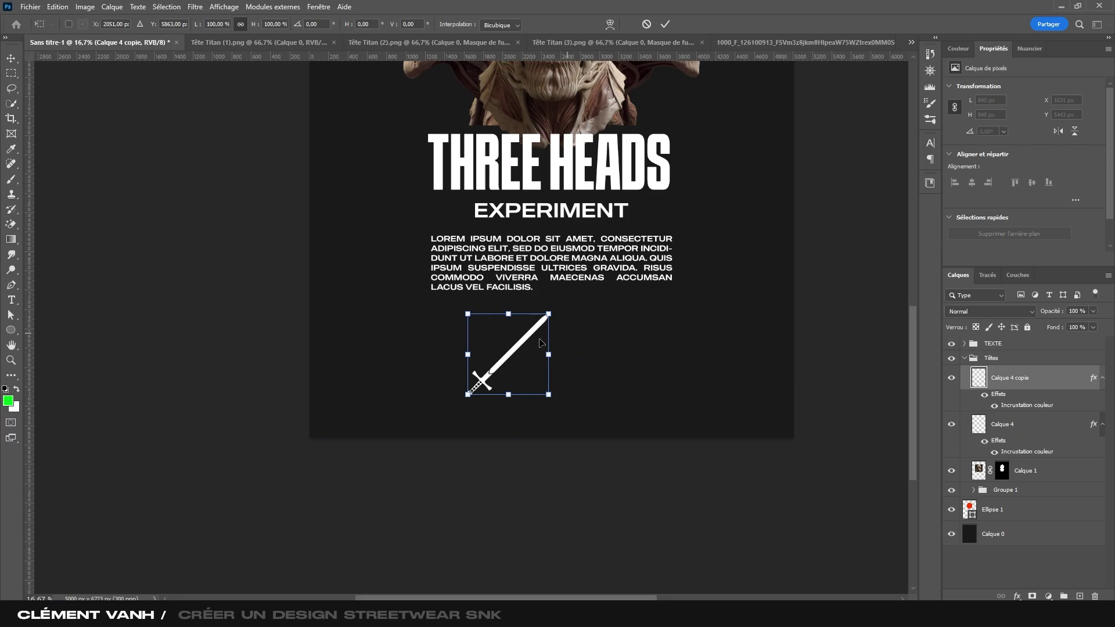
right_click(525, 345)
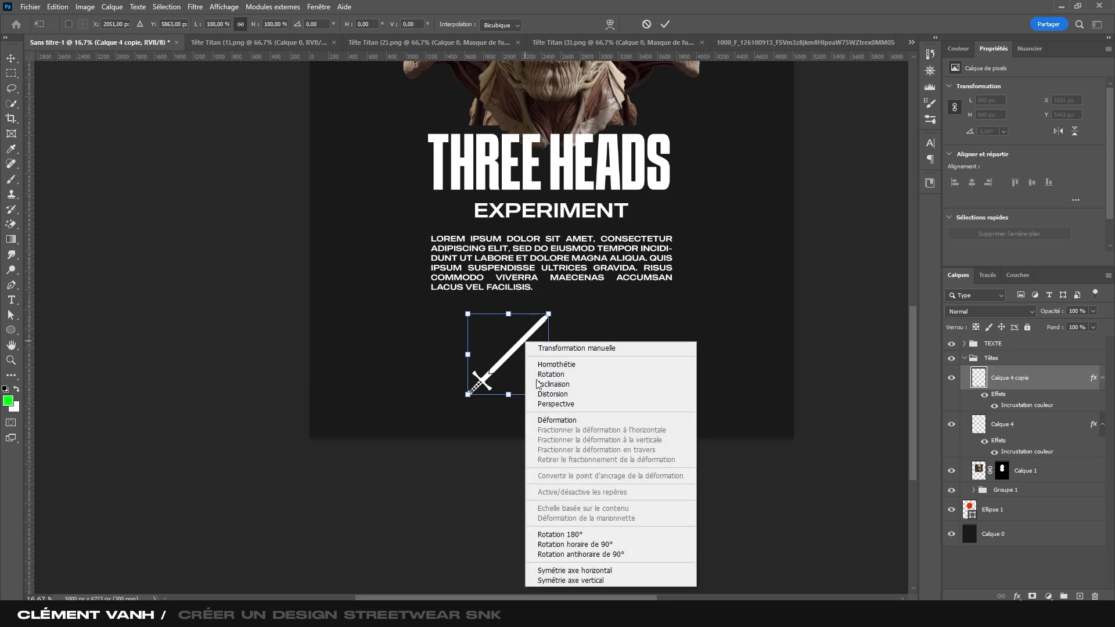
left_click(601, 569)
key("ctrl+plus")
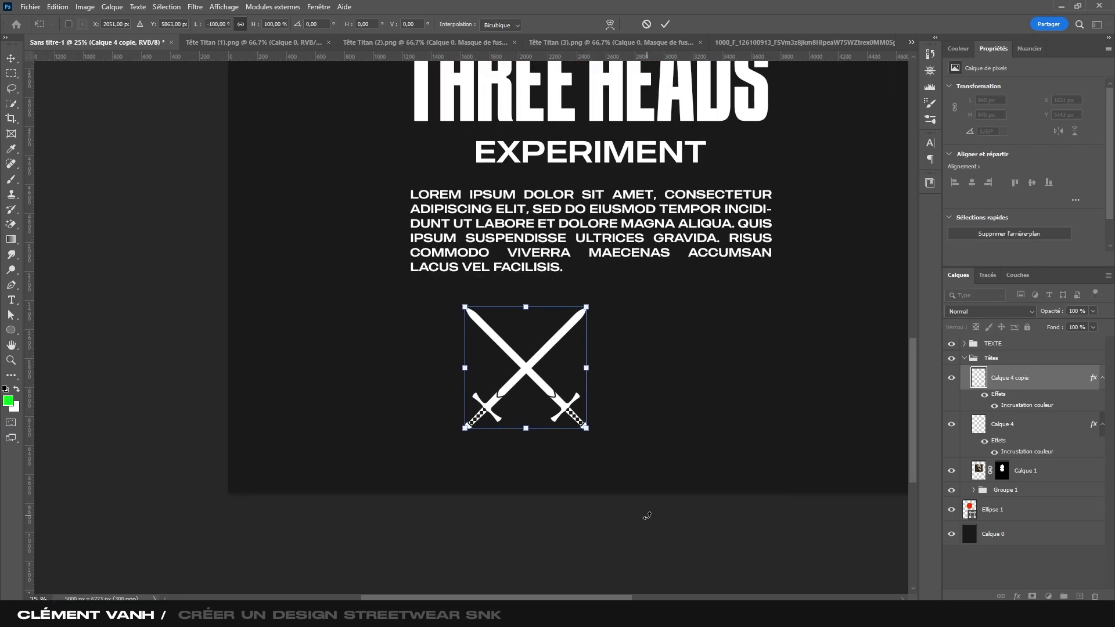
key("Return")
- Merge the two sword layers into one and move it out of the Têtes group to above TEXTE
left_click(1030, 433, "shift")
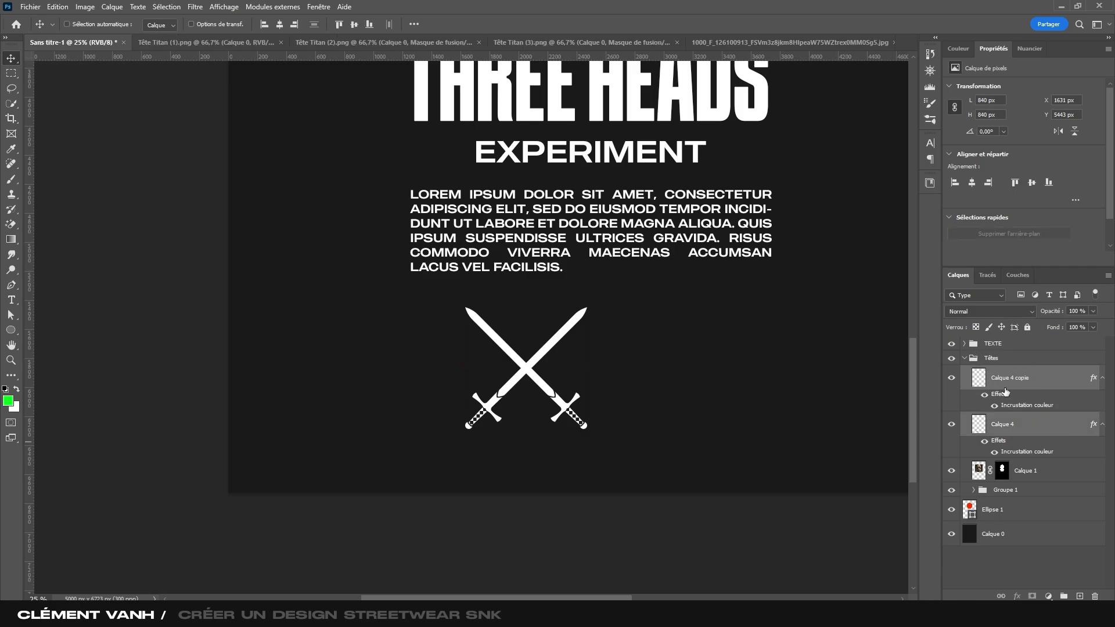
key("ctrl+e")
left_click_drag(1009, 381, 1009, 337)
left_click(965, 384)
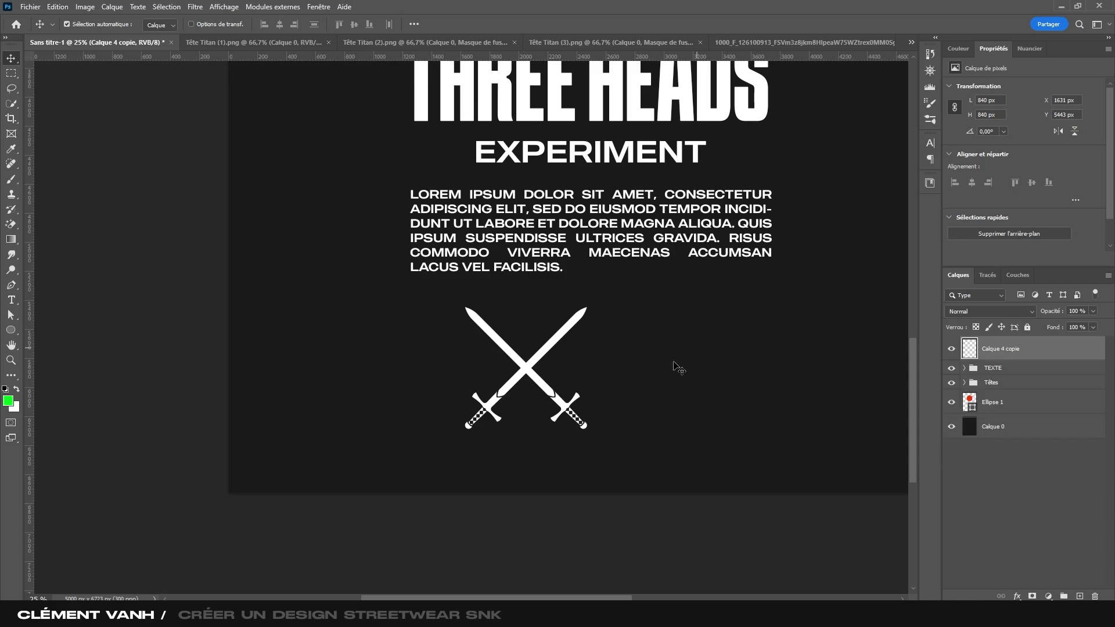
- Scale the crossed swords down to about 286 px wide, keeping them below the paragraph
key("ctrl+t")
left_click_drag(587, 368, 521, 346)
key("Return")
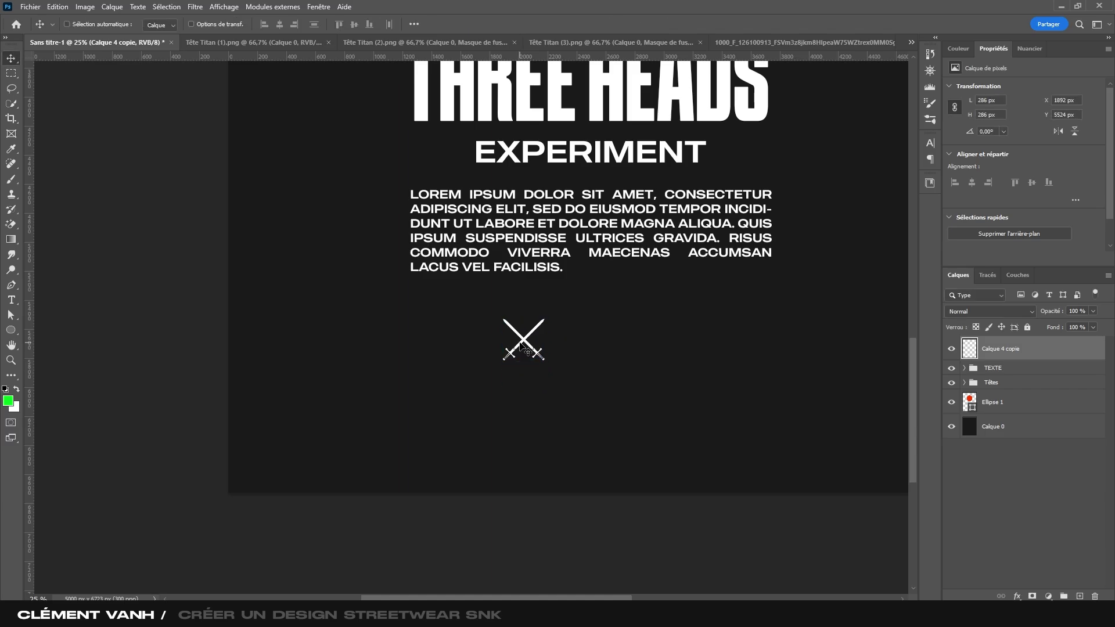
- Place the symbol images 48, 38 and 1 in the design and give each a white colour overlay
key("ctrl+minus")
left_click_drag(631, 320, 592, 383)
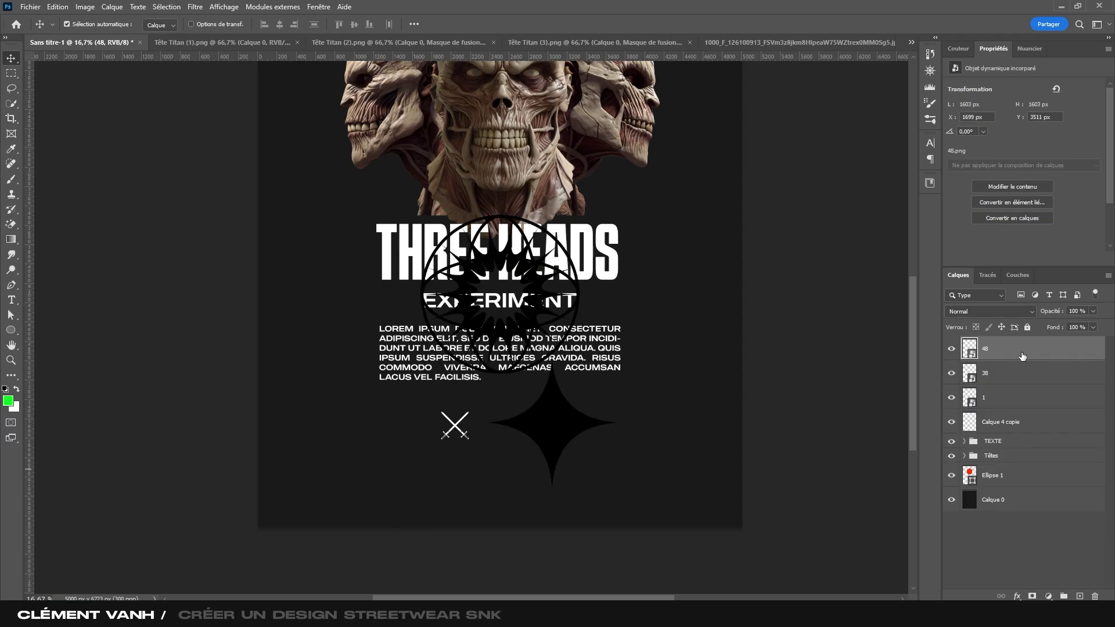
double_click(1036, 352)
left_click(703, 317)
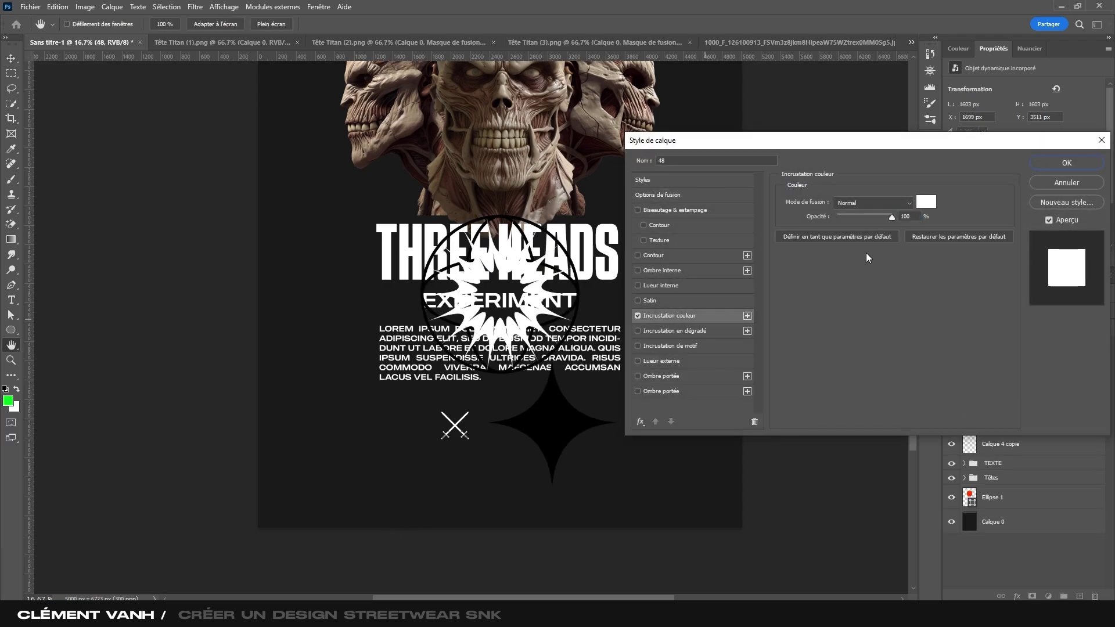
left_click(1073, 166)
double_click(1043, 395)
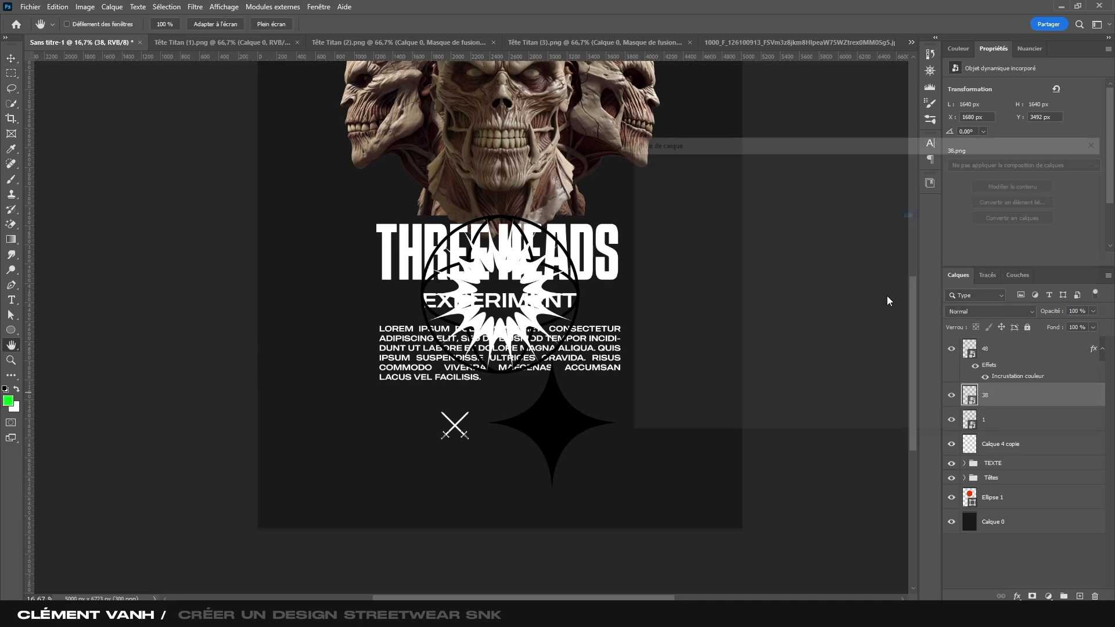
left_click(669, 315)
left_click(1063, 164)
double_click(1040, 443)
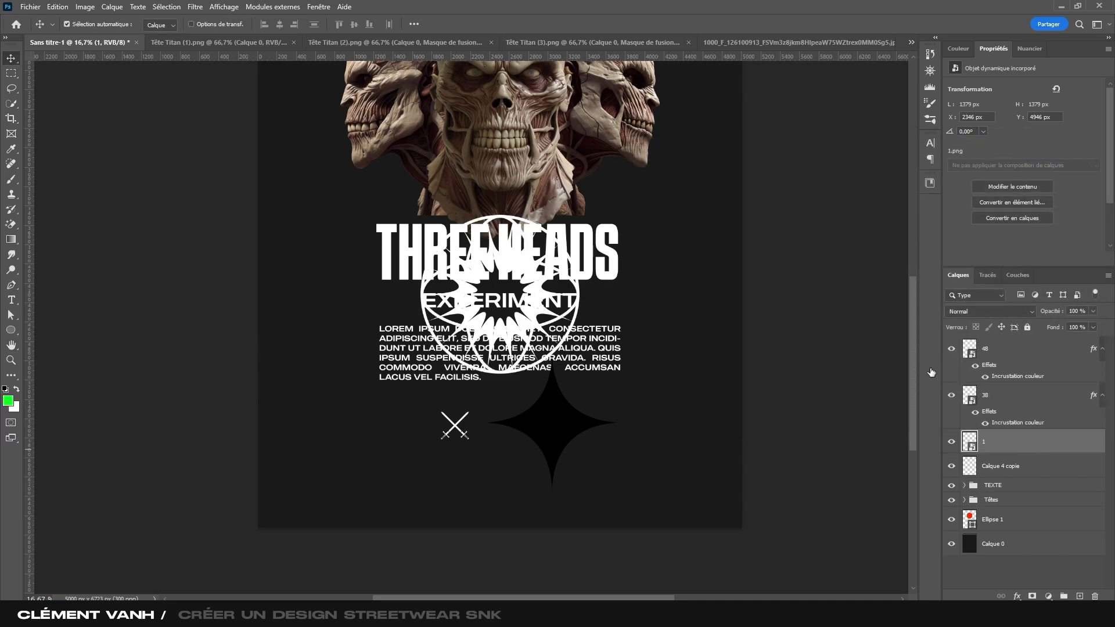
left_click(669, 316)
left_click(1067, 163)
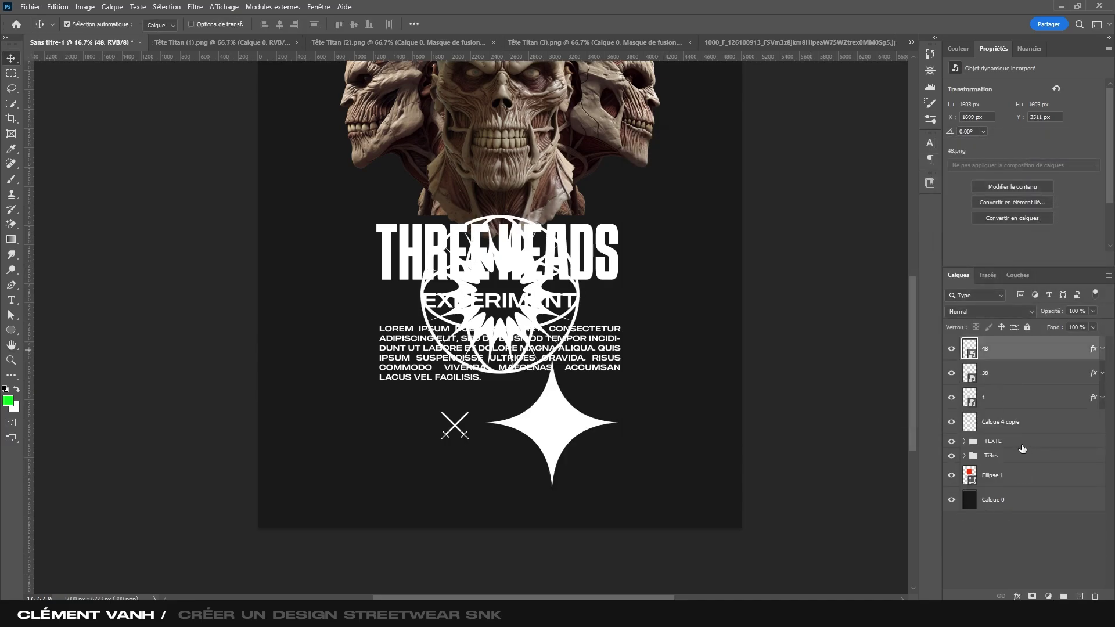
- Group the crossed swords layer and the symbol layers 48, 38 and 1, and name the group Icones
left_click(1008, 423)
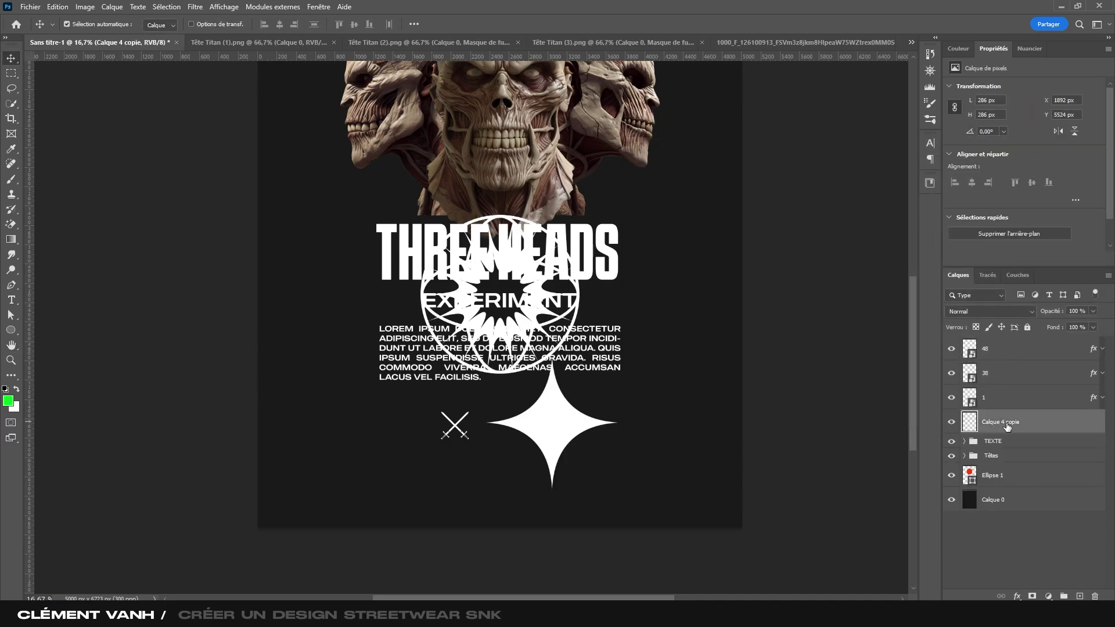
left_click(1030, 354, "shift")
key("ctrl+g")
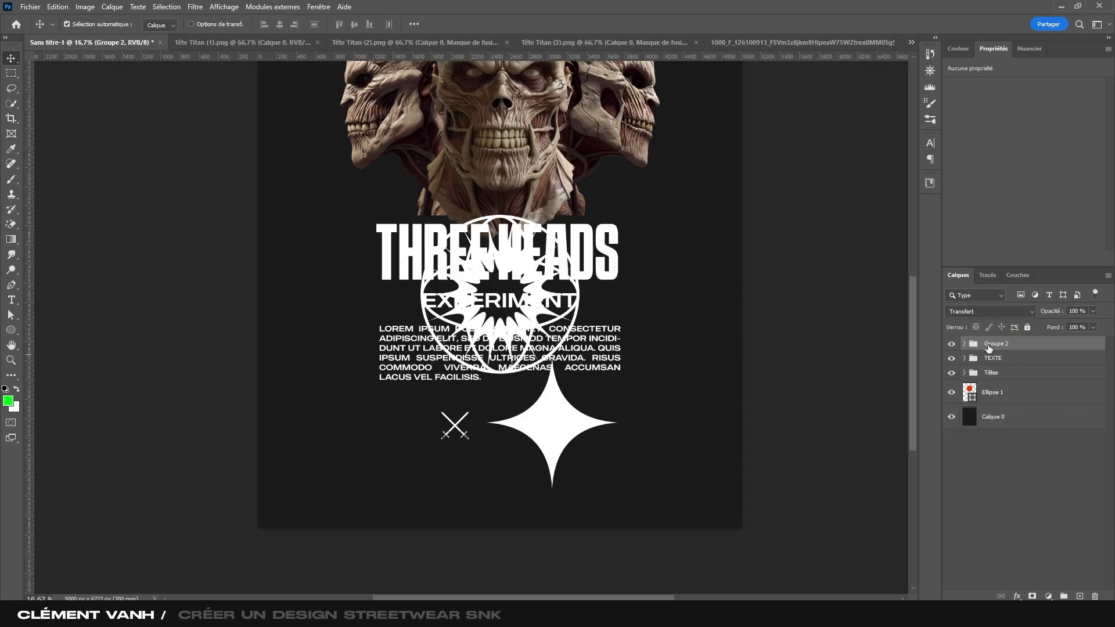
double_click(995, 344)
type("Icones")
key("Return")
- Scale the symbol layers 48, 38 and 1 together down to about 26 % and place them beside the crossed swords
left_click(575, 422, "ctrl")
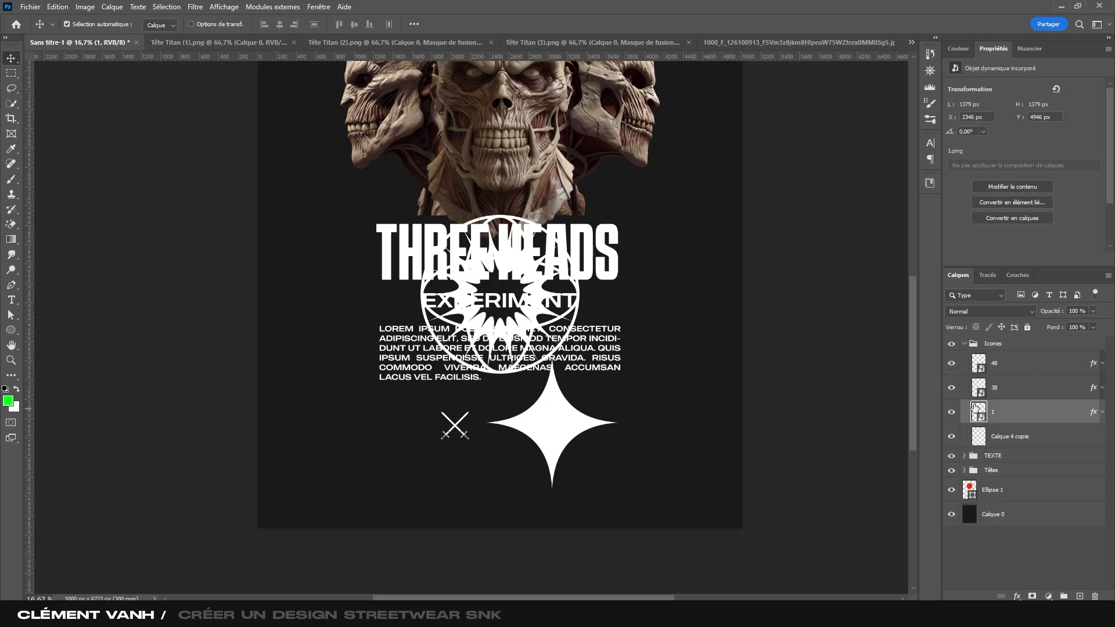
left_click(1009, 362, "shift")
key("ctrl+t")
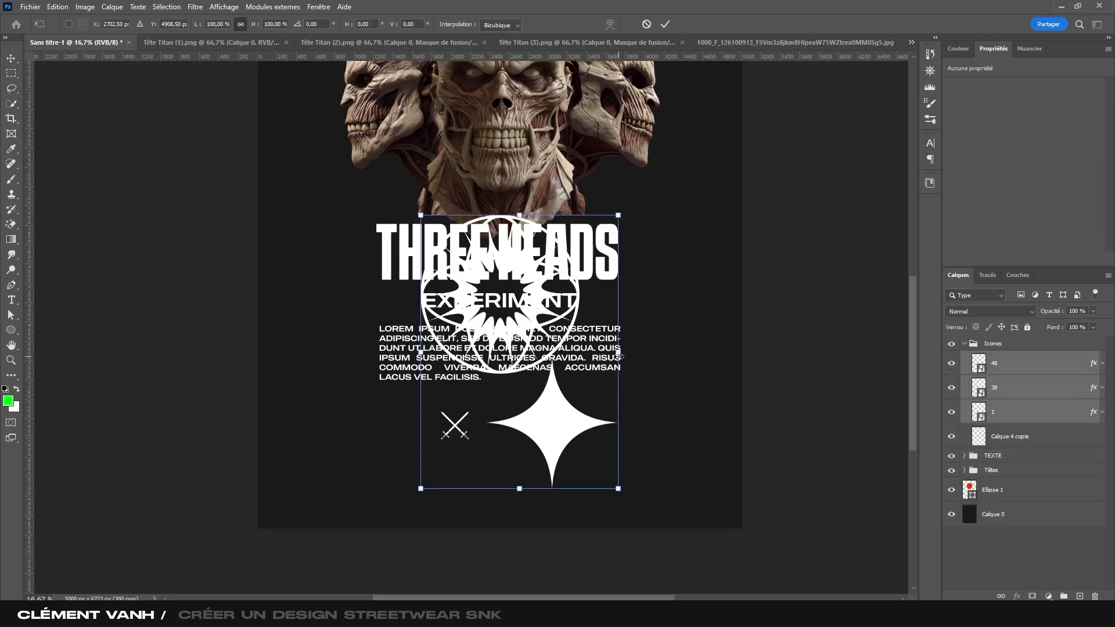
left_click_drag(619, 357, 521, 459)
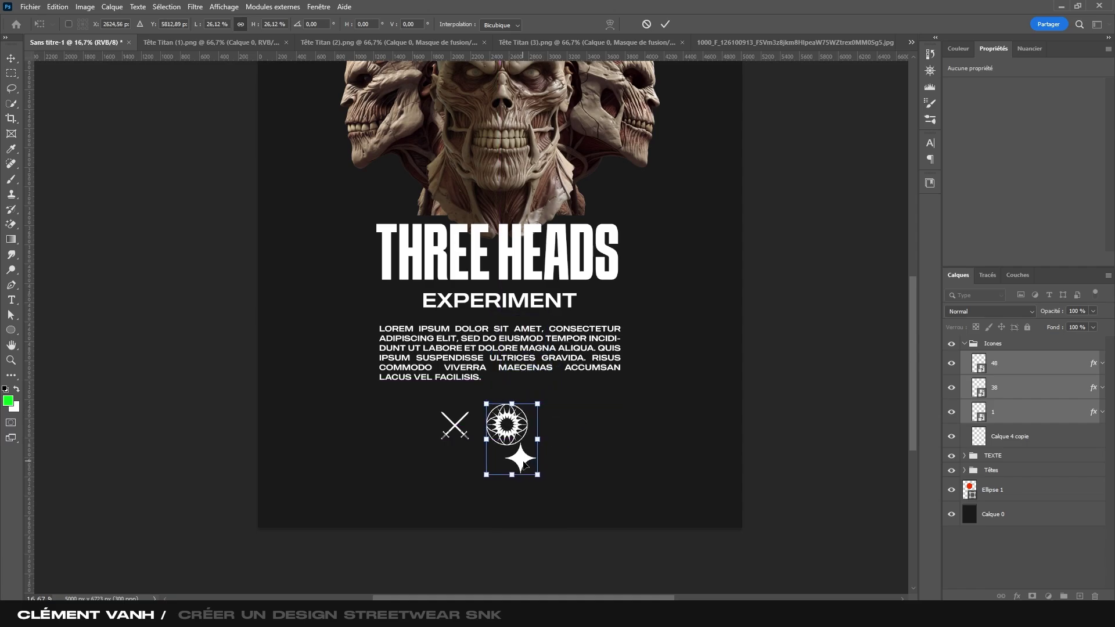
key("Return")
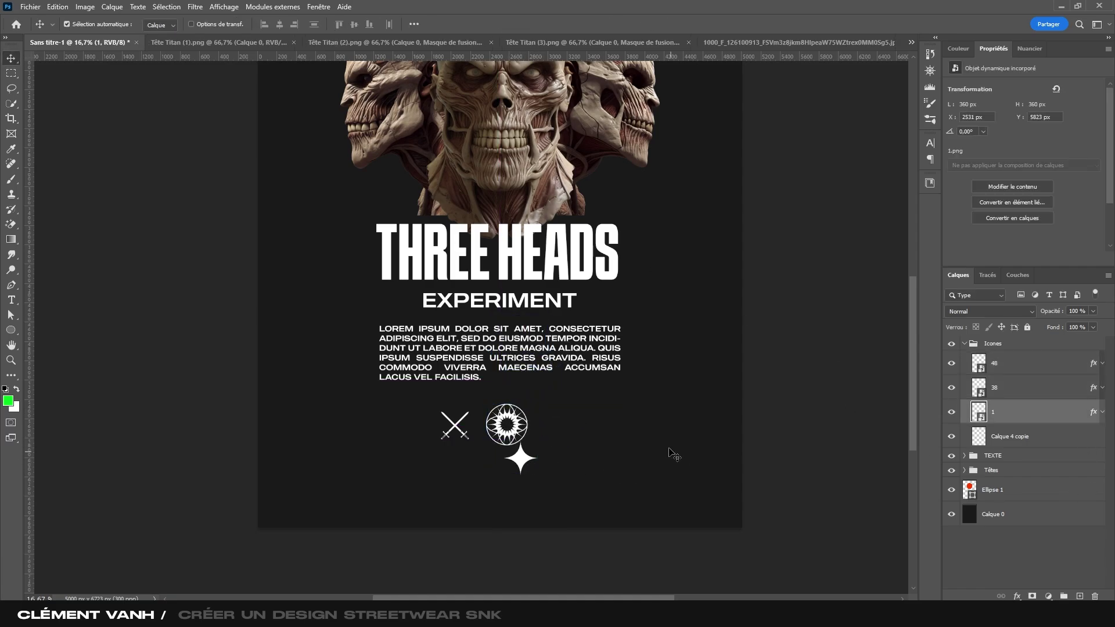
- Separate the overlapping sunburst, globe and star so they form a horizontal row with the crossed swords below the paragraph
left_click(824, 452)
left_click_drag(520, 462, 638, 427)
key("ctrl+z")
left_click_drag(541, 434, 567, 442)
key("ctrl+z")
left_click_drag(644, 433, 579, 440)
- Scale down the globe symbol on layer 38 to match the size of the neighbouring symbols
left_click(521, 432)
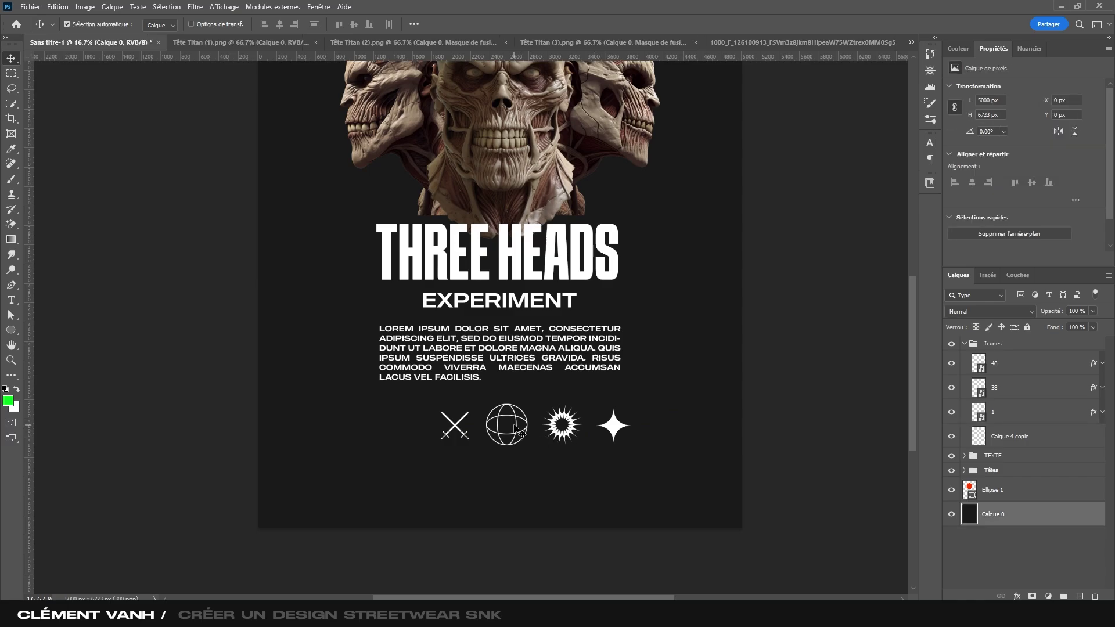
left_click(1011, 389)
key("ctrl+t")
left_click_drag(527, 446, 521, 452)
key("Return")
left_click(1008, 363)
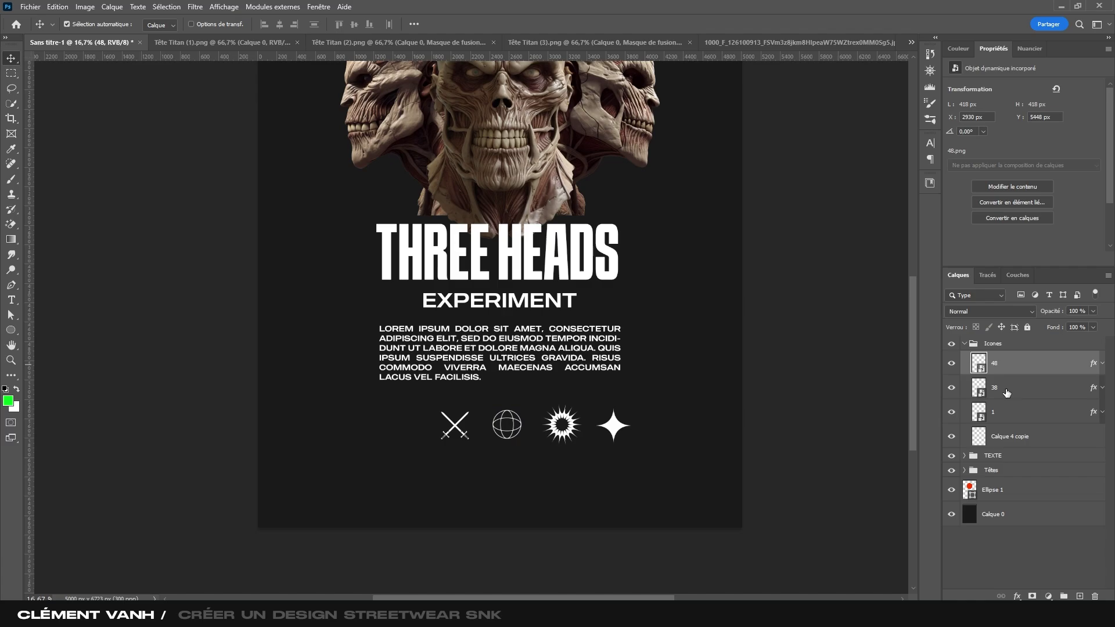
- Scale down the whole Icones group and position the symbol row beneath the paragraph
left_click(996, 344)
key("ctrl+t")
left_click_drag(634, 422, 530, 426)
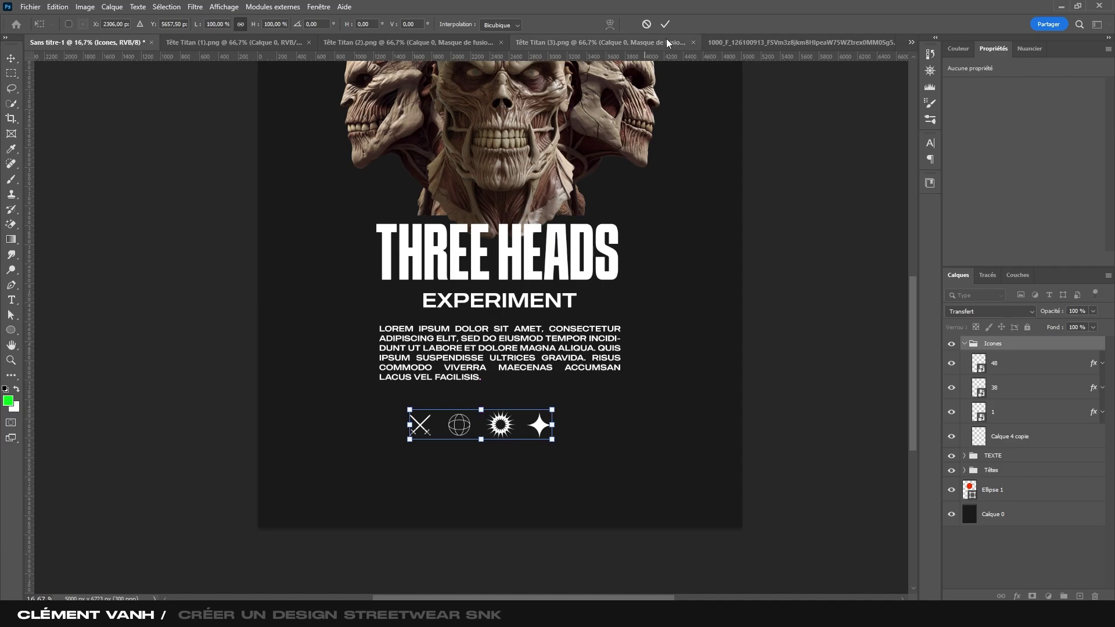
left_click(665, 23)
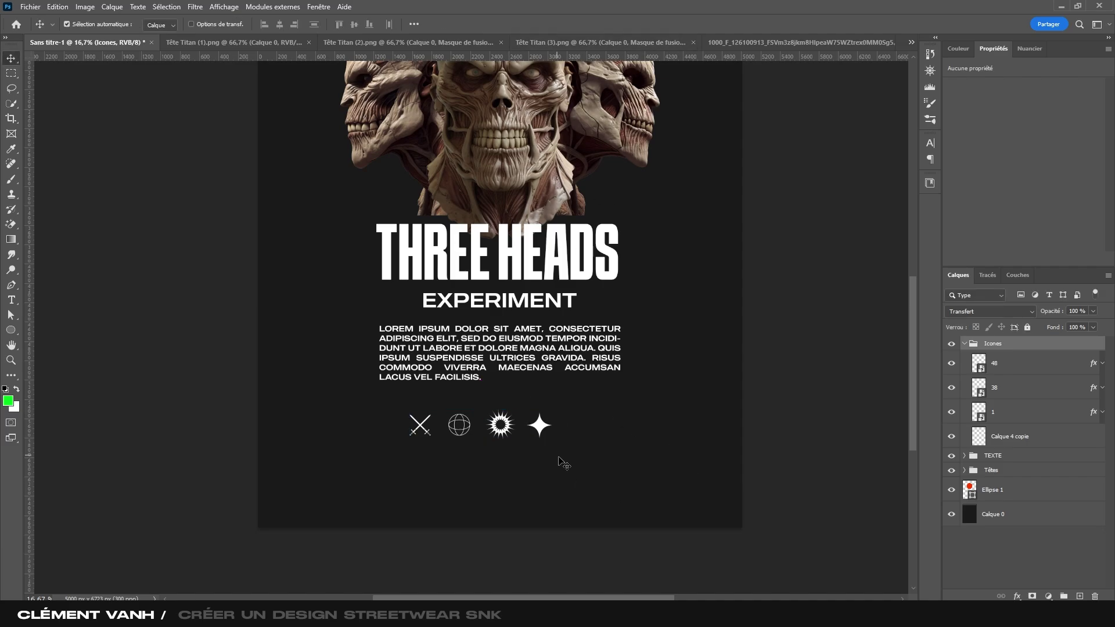
- Place the white barcode on the symbol row, with its outer edge aligned to the paragraph's right edge
key("ctrl+minus")
left_click_drag(561, 363, 568, 391)
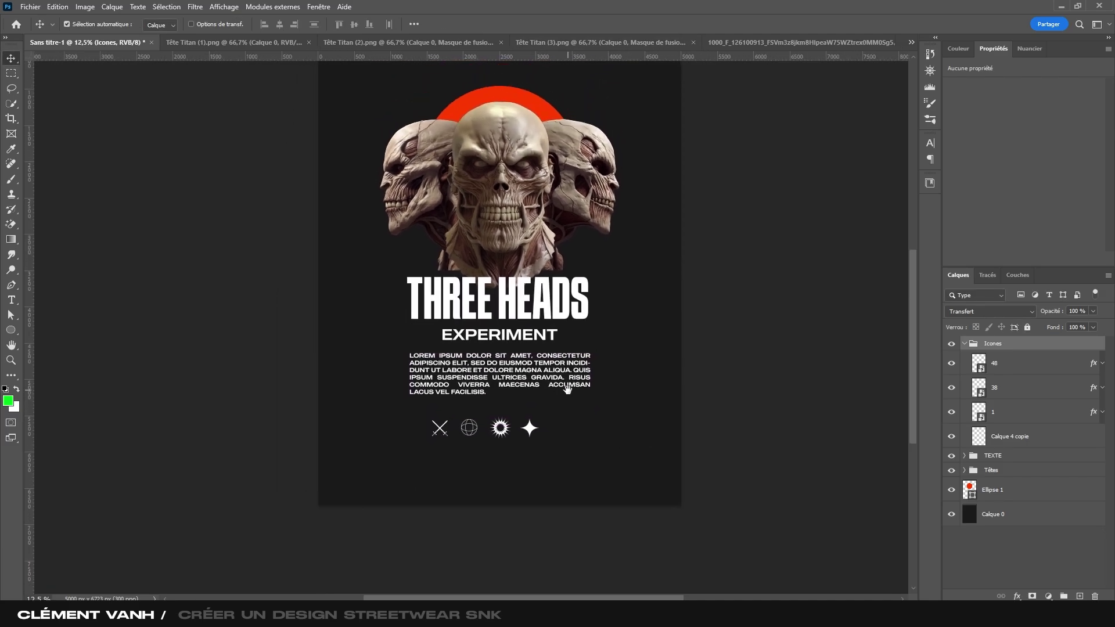
key("ctrl+t")
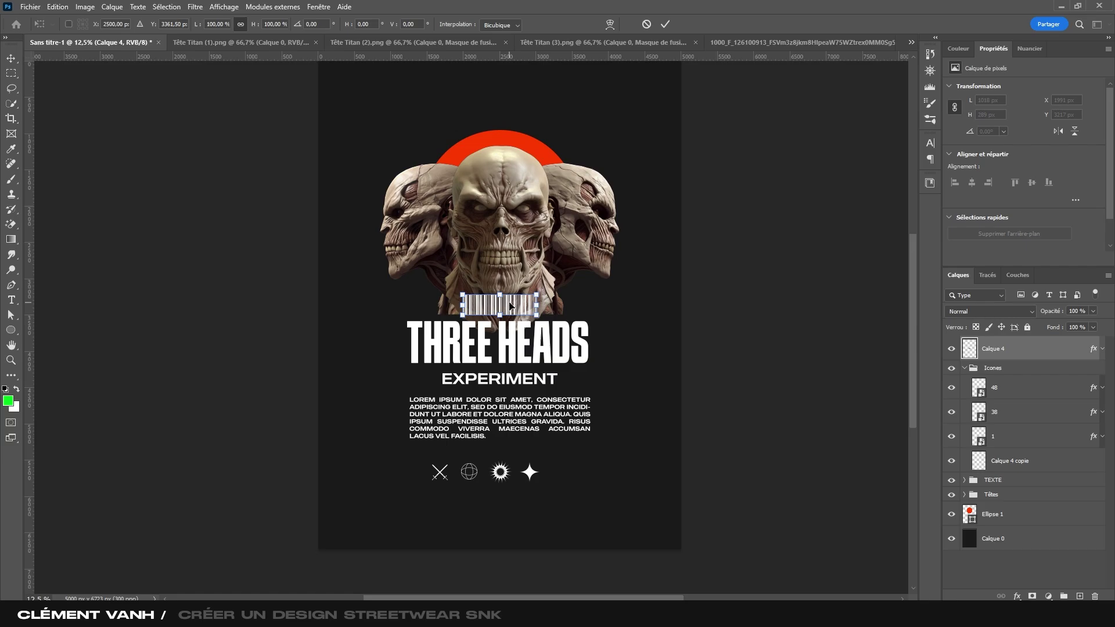
left_click_drag(511, 306, 573, 475)
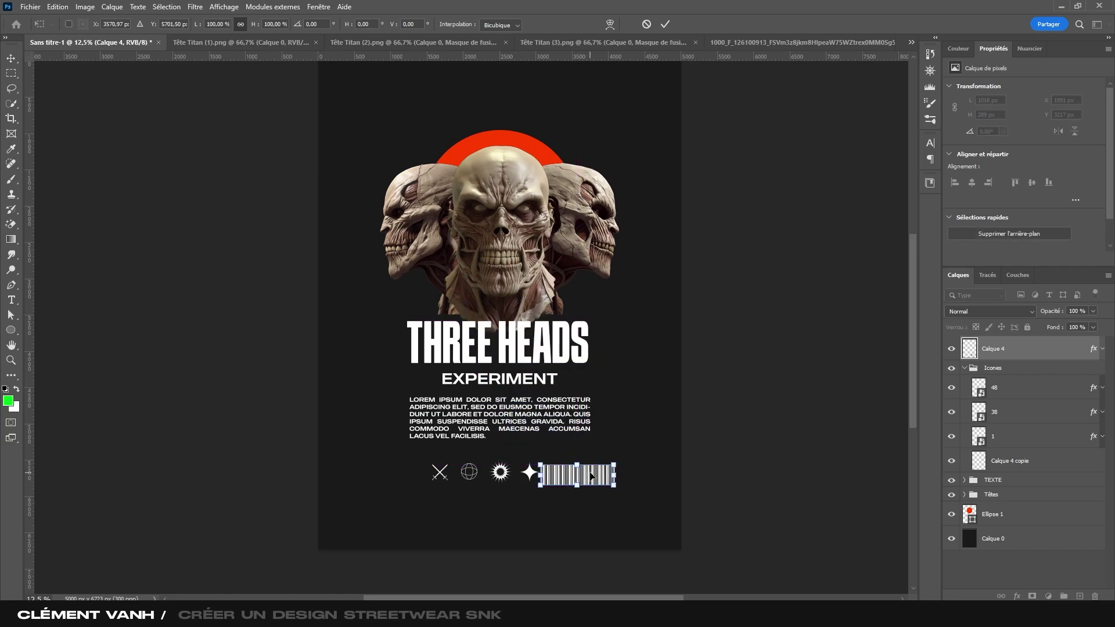
key("ctrl+plus")
key("ctrl+plus")
left_click_drag(572, 417, 487, 236)
left_click_drag(614, 451, 594, 436)
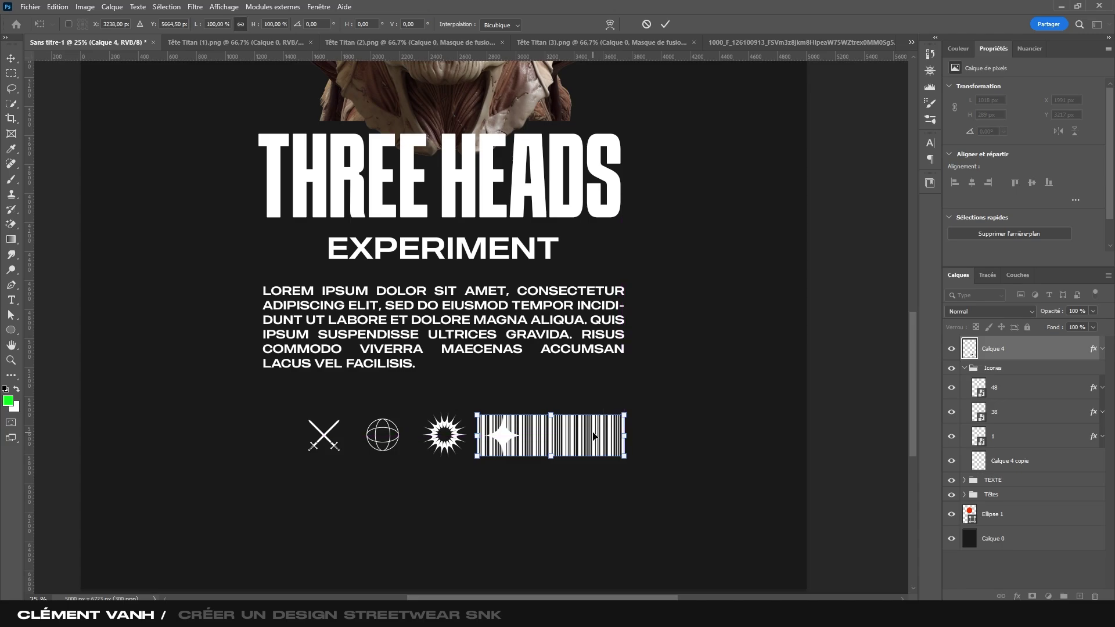
left_click(665, 24)
- Scale the Icones group down to 74.53 % so the symbols sit beside the barcode without overlapping it
left_click(992, 368)
key("ctrl+t")
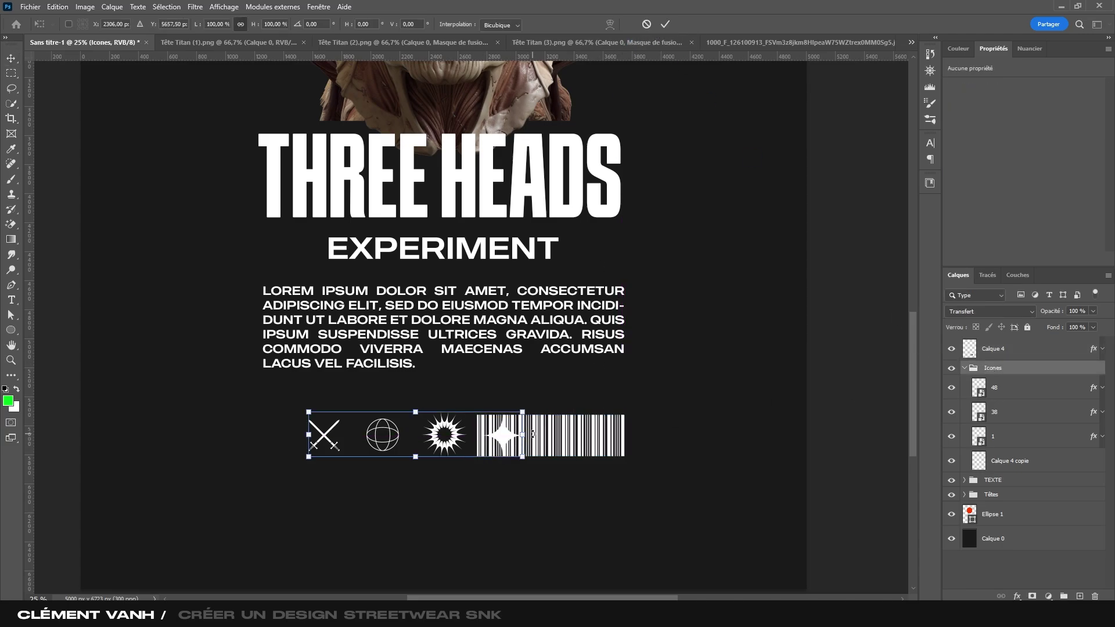
left_click_drag(530, 434, 475, 434)
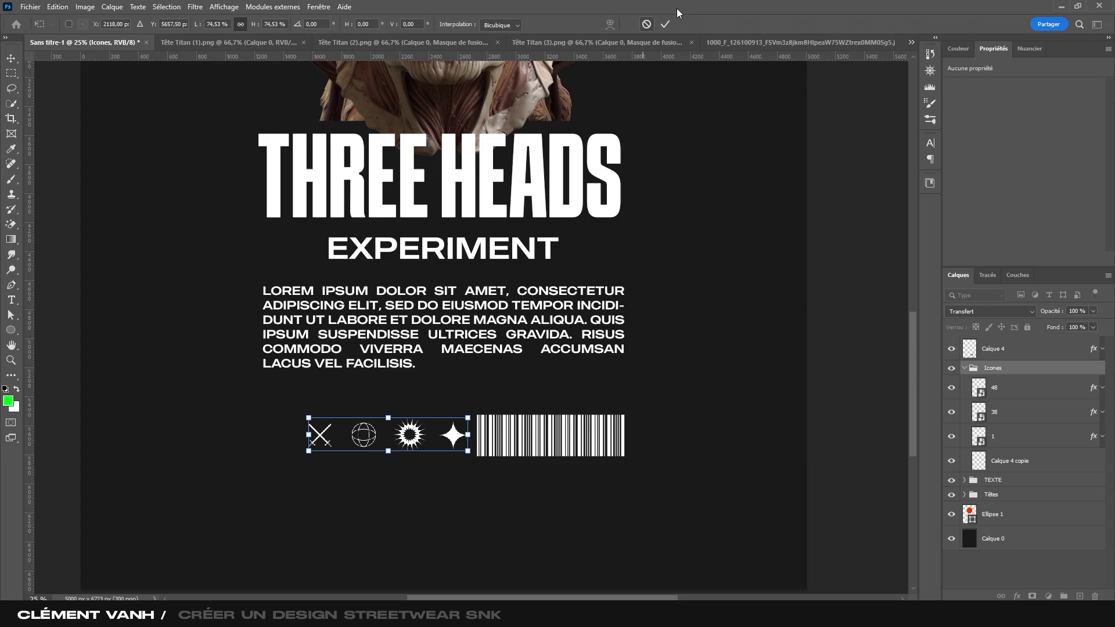
left_click(665, 24)
left_click_drag(540, 332, 571, 330)
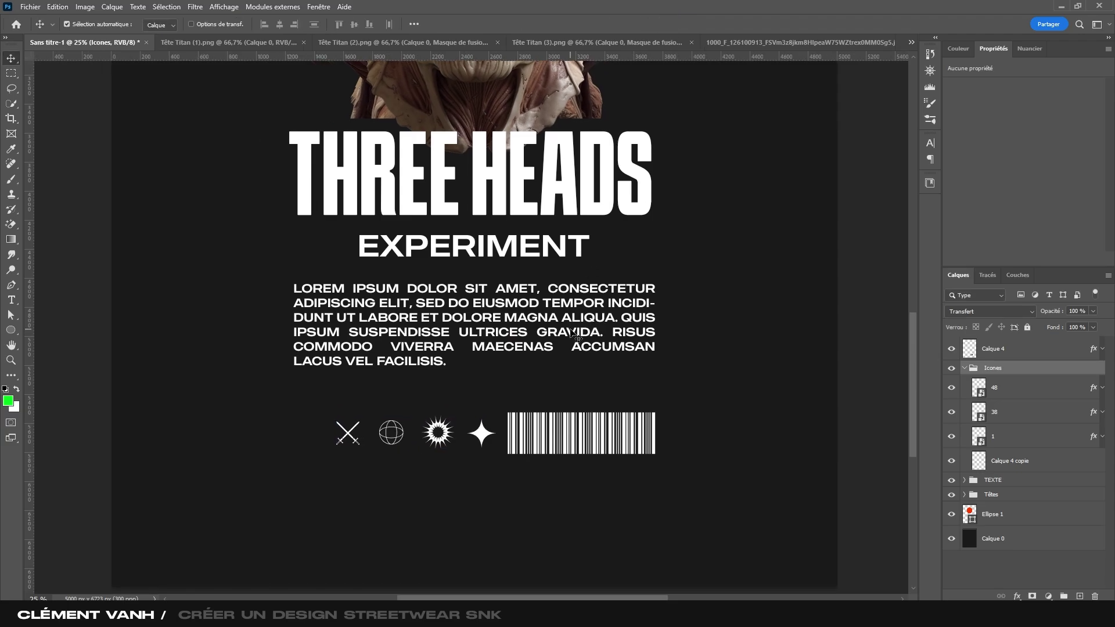
- Try to enlarge the Icones group to 125.84 % so it reaches the paragraph's left edge
key("ctrl+minus")
key("ctrl+minus")
key("ctrl+minus")
key("ctrl+plus")
key("ctrl+plus")
key("ctrl+plus")
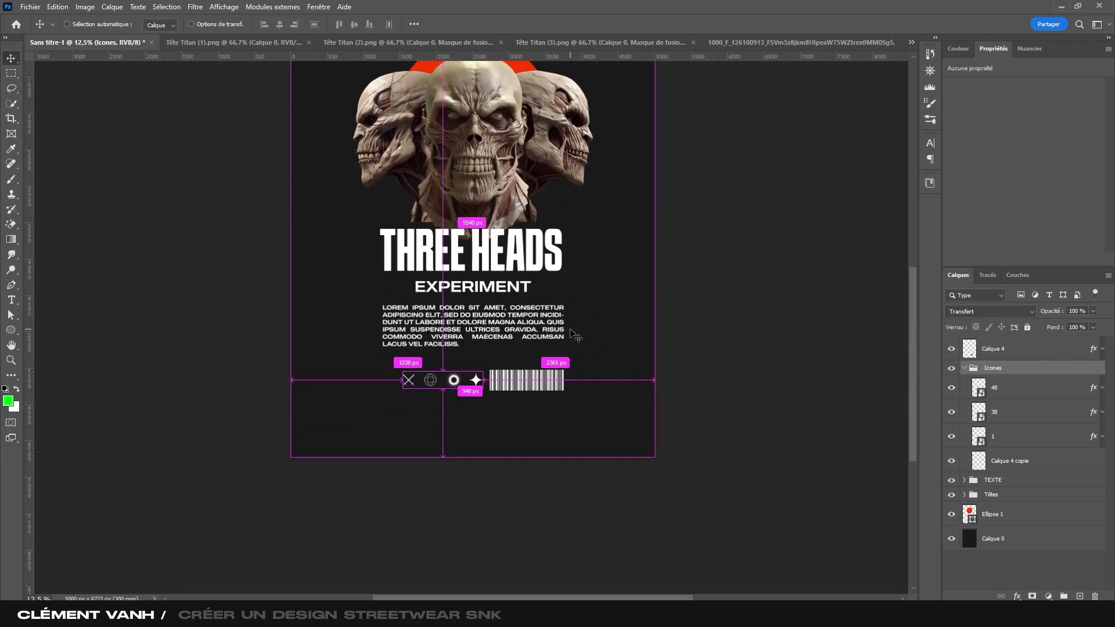
key("ctrl+t")
left_click_drag(328, 437, 293, 433)
left_click(663, 25)
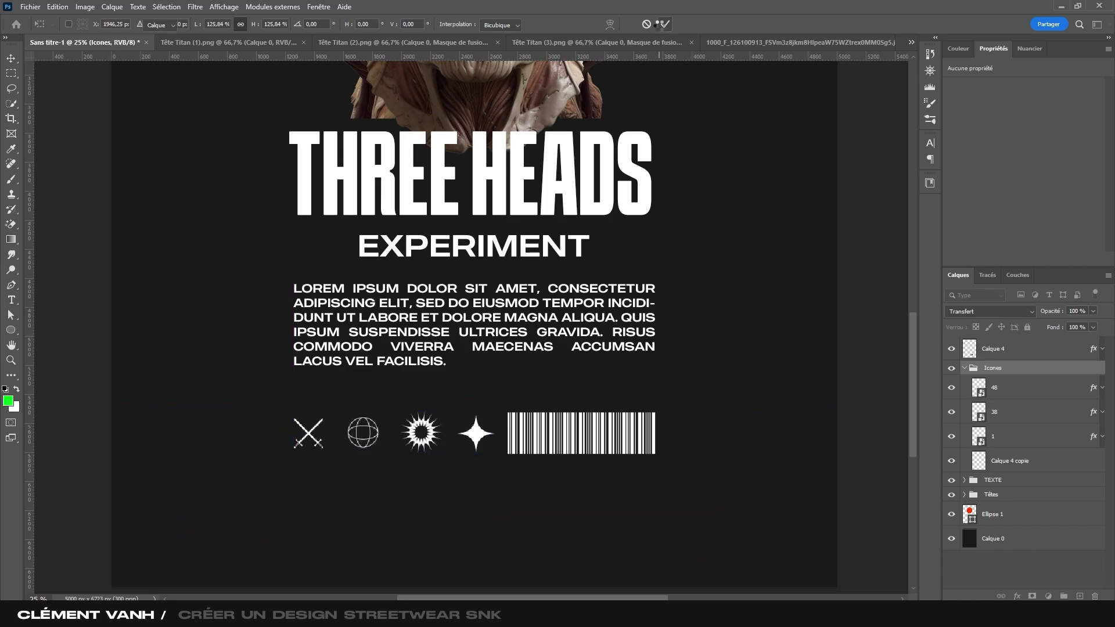
key("ctrl+minus")
key("ctrl+minus")
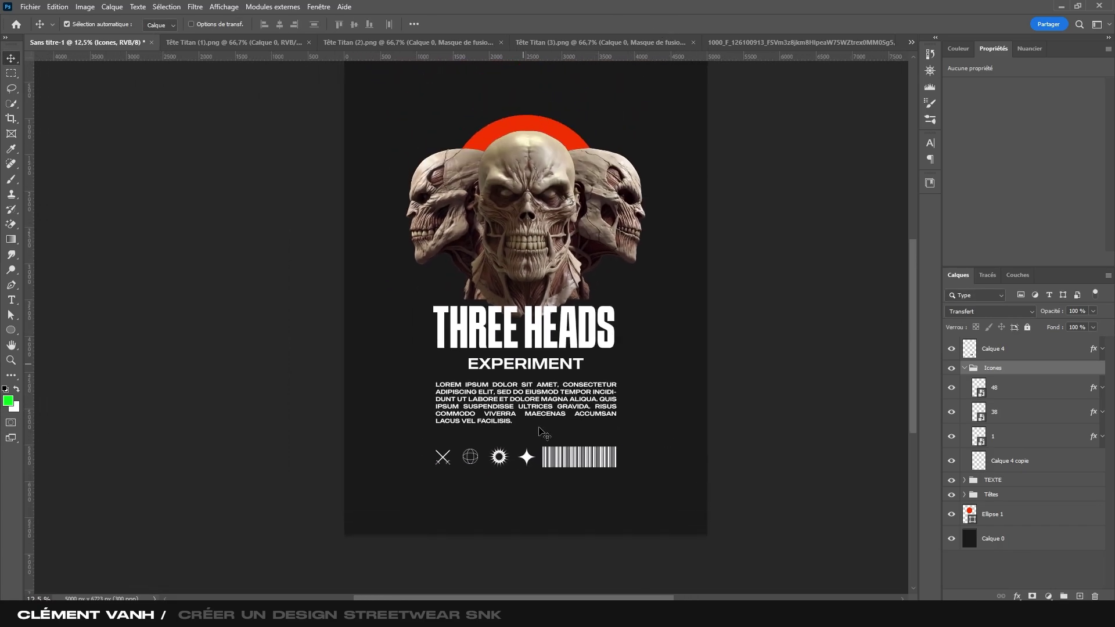
key("ctrl+z")
- Enlarge the Icones group to 109.90 %, extending it away from the barcode
left_click_drag(590, 389, 568, 368)
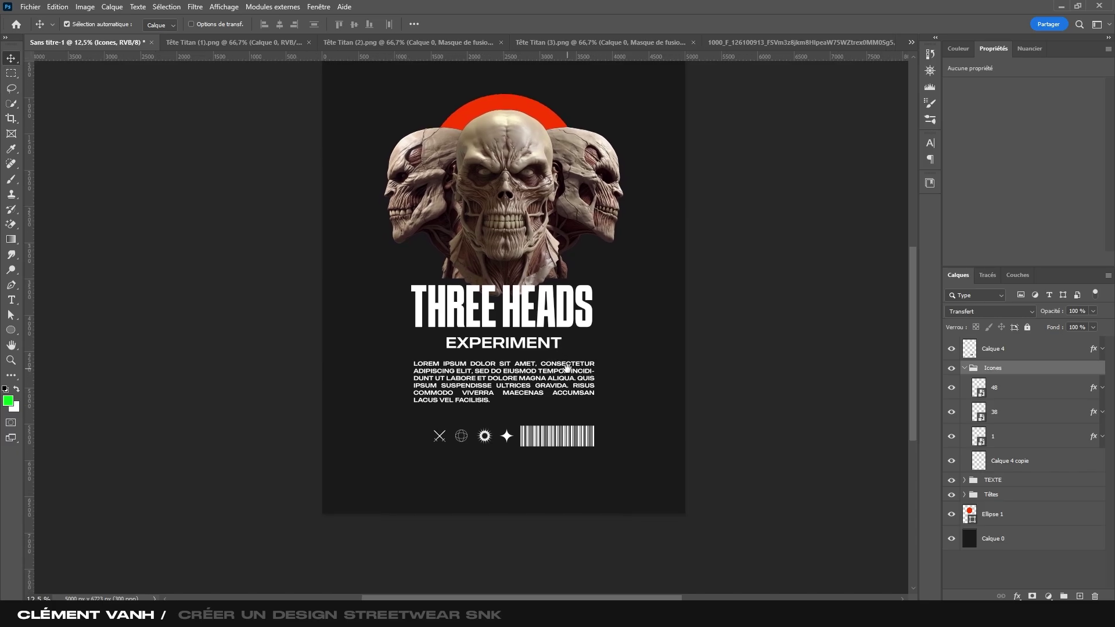
key("ctrl+t")
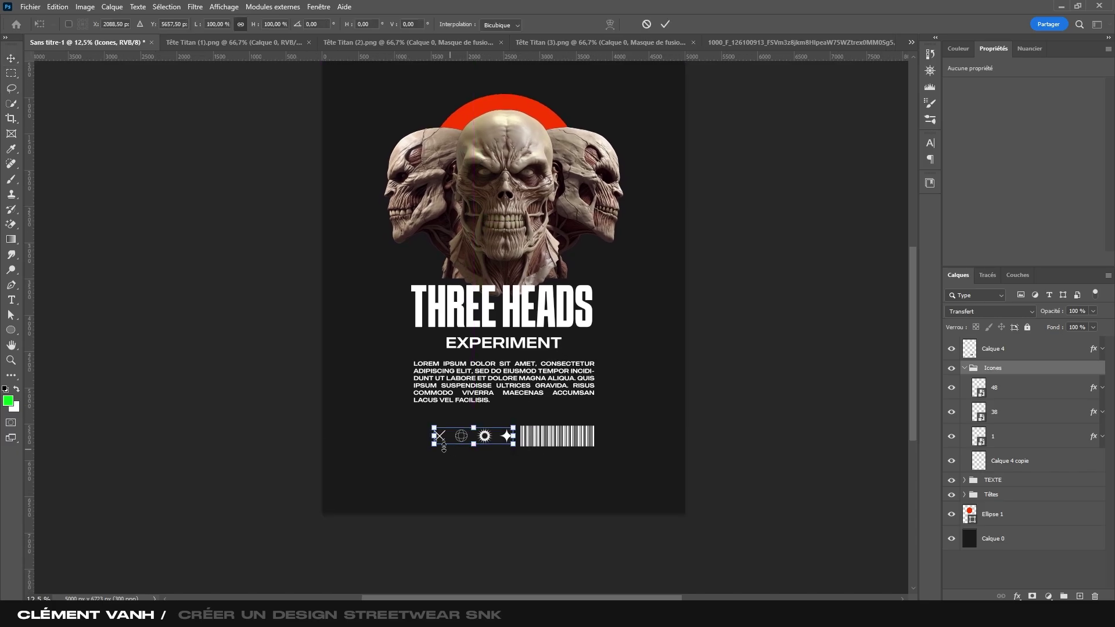
left_click_drag(435, 436, 426, 436)
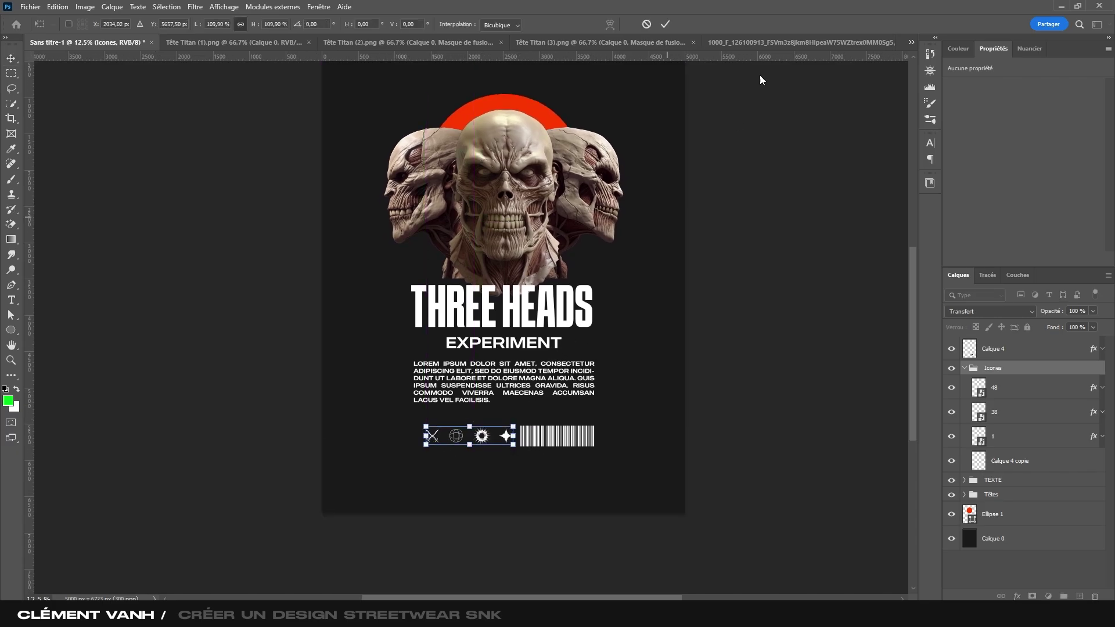
left_click(666, 25)
- Widen the paragraph's text box slightly beyond the THREE HEADS title and centre the paragraph horizontally on the canvas
left_click_drag(511, 380, 525, 376)
left_click(524, 377)
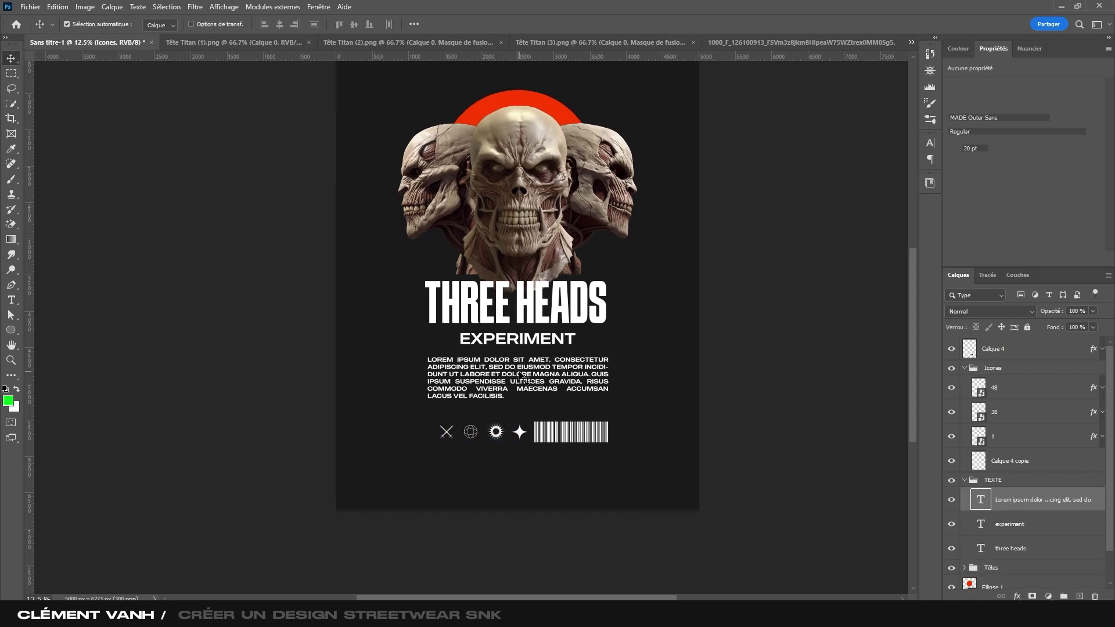
double_click(525, 377)
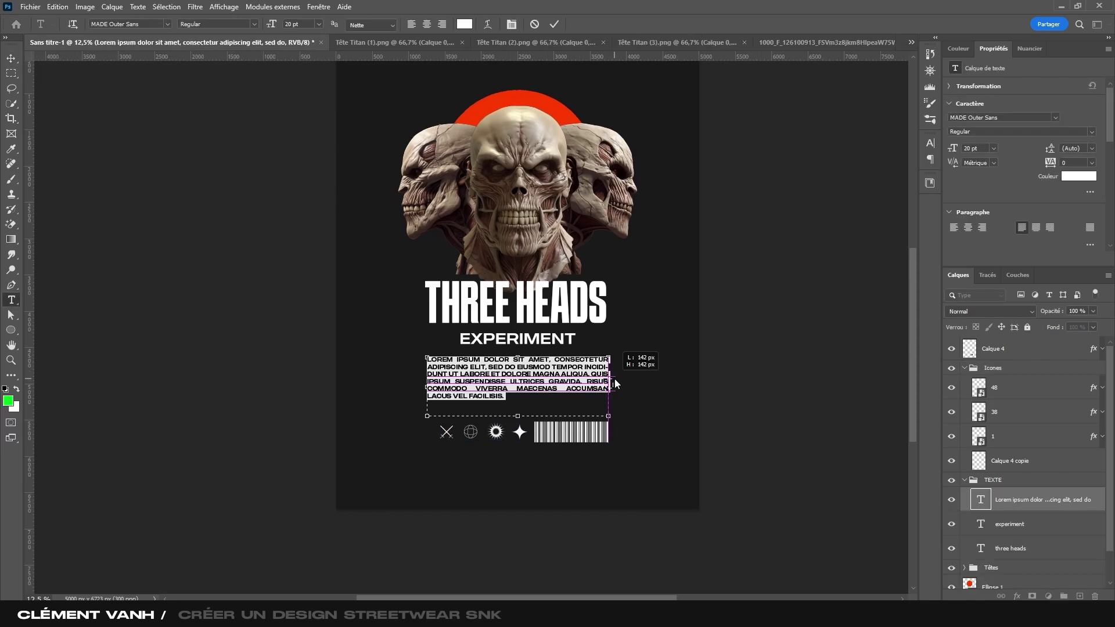
left_click(620, 385, "alt")
left_click(592, 212)
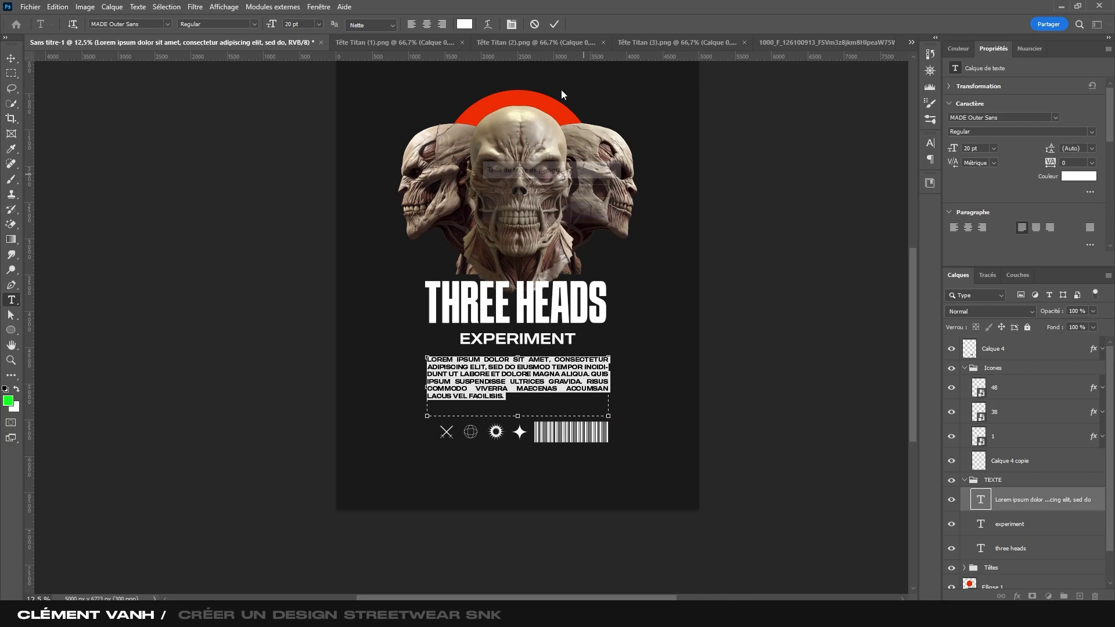
left_click(554, 23)
double_click(562, 381)
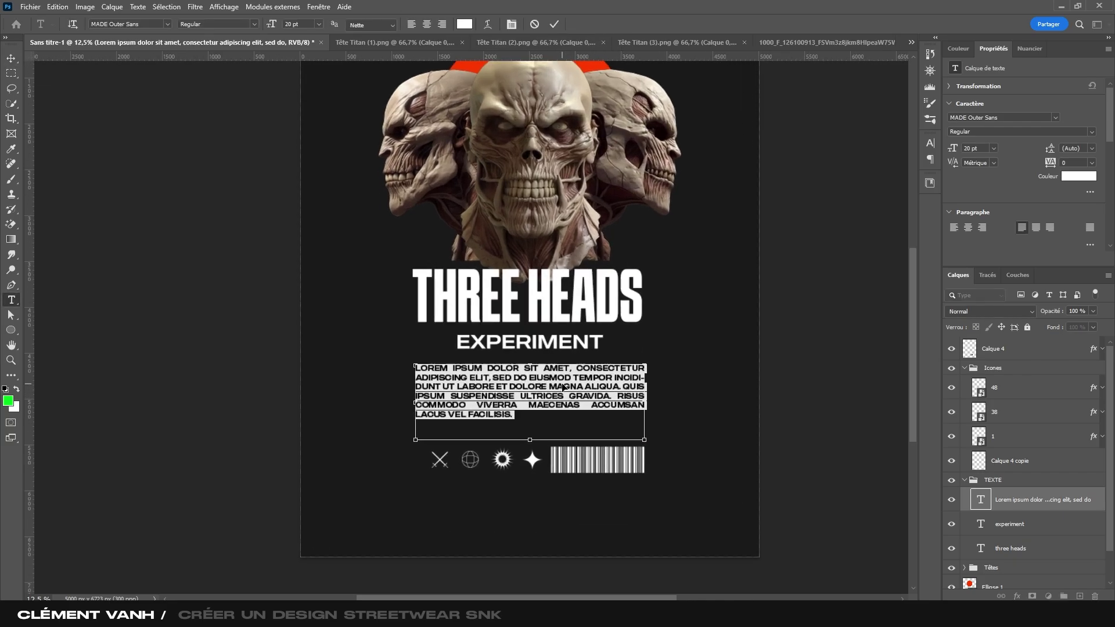
key("ctrl+plus")
mouse_move(746, 448)
left_mouse_down()
mouse_move(781, 448)
mouse_move(765, 448)
left_mouse_up()
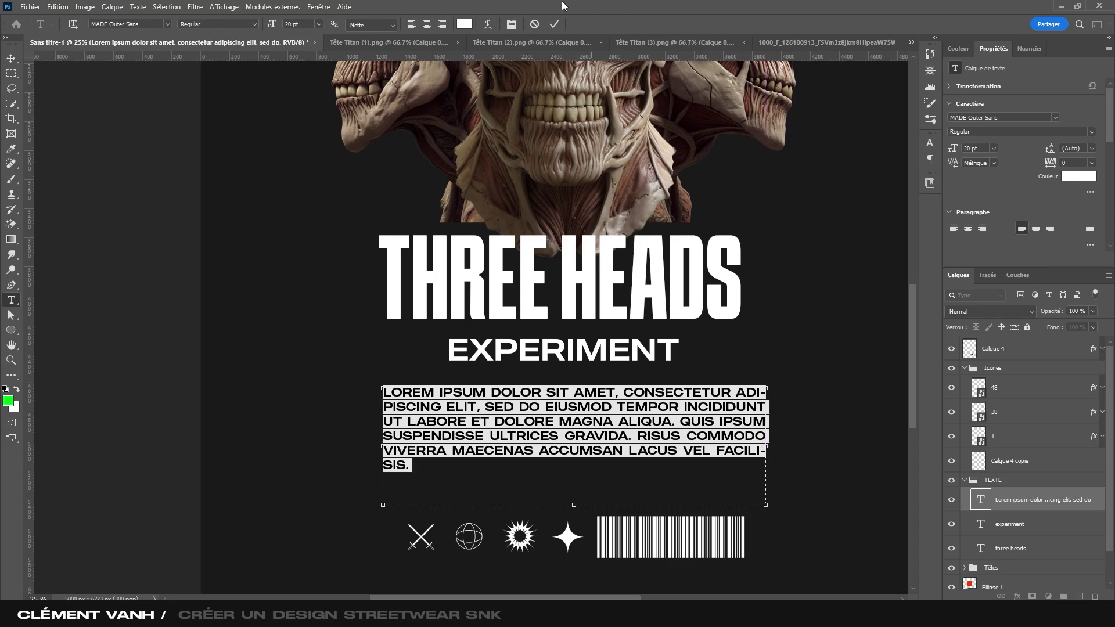
left_click(559, 28)
key("v")
left_click(279, 24)
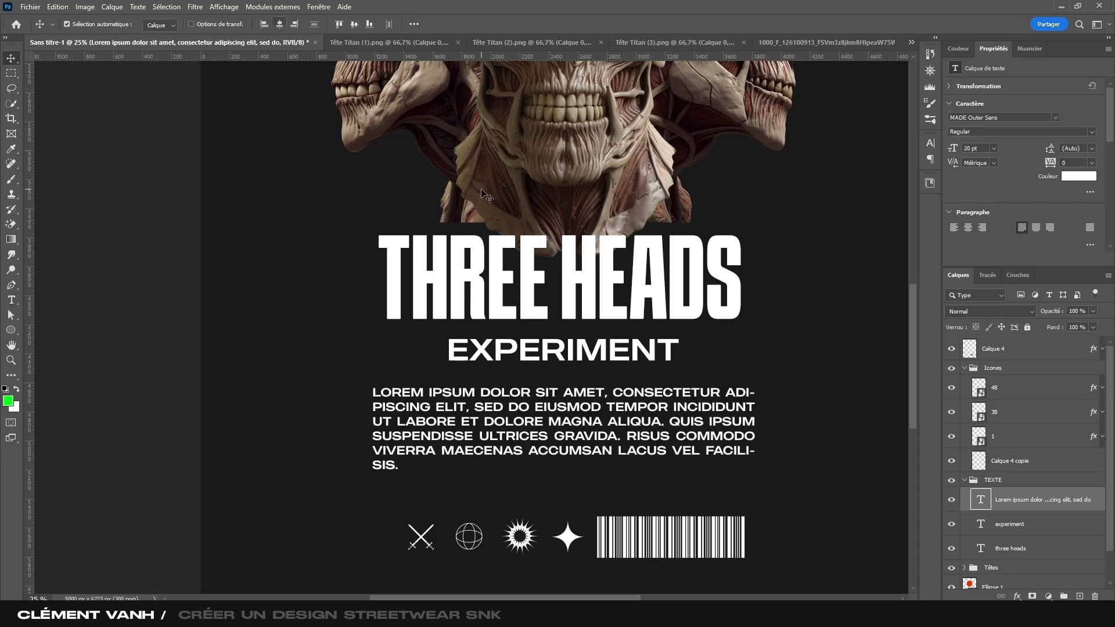
- Move the paragraph slightly up, closer to the EXPERIMENT subtitle
key("ctrl+minus")
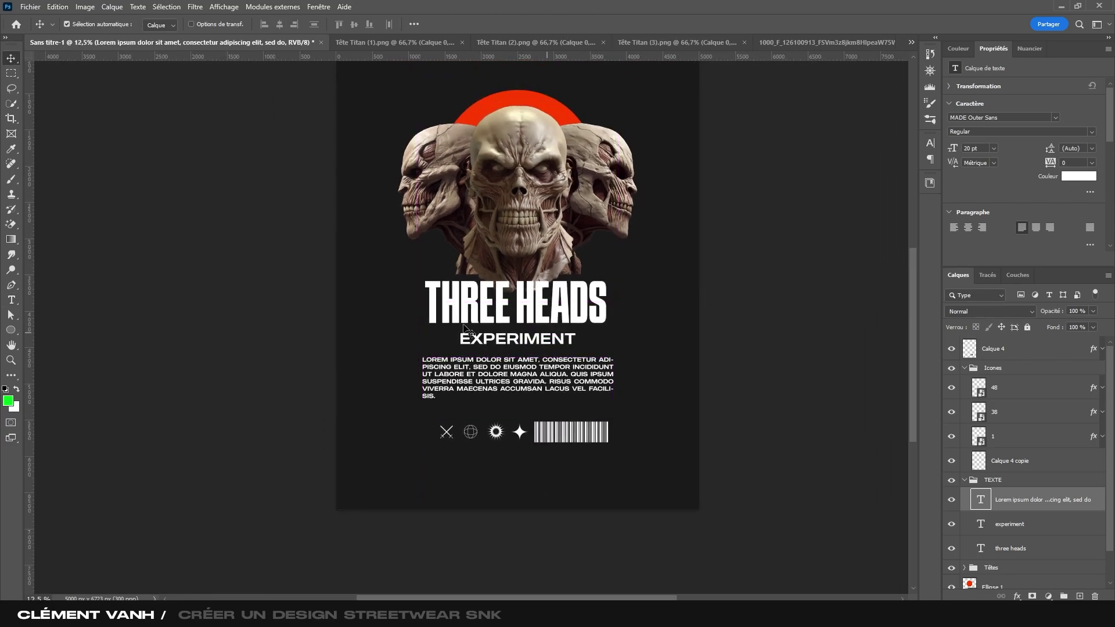
key("ctrl+plus")
key("ctrl+minus")
key("ctrl+minus")
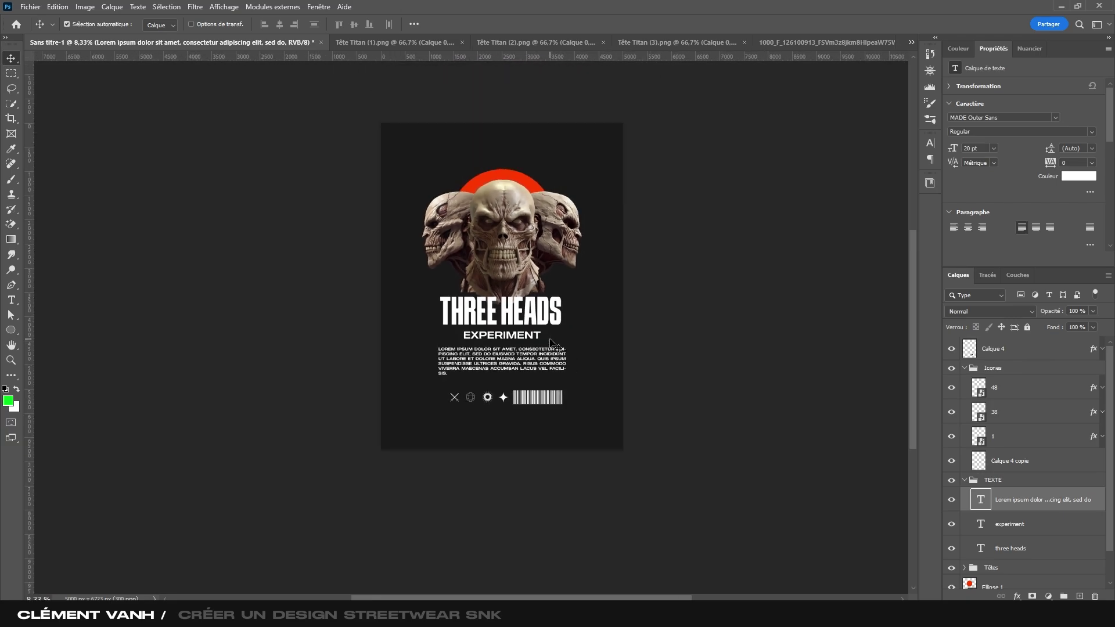
key("ctrl+plus")
left_click(558, 344)
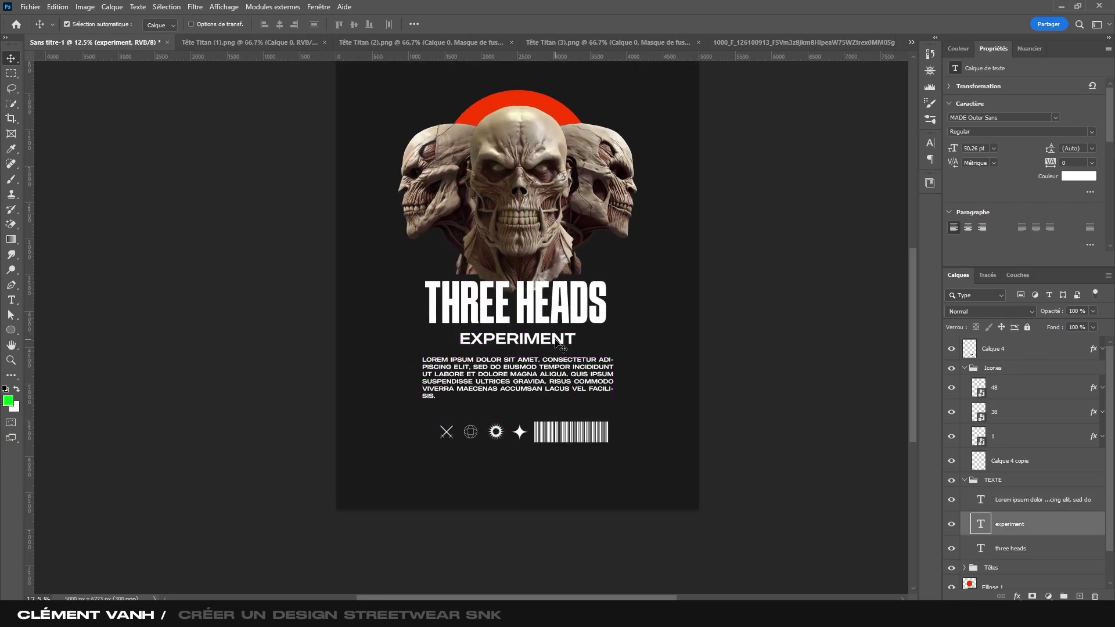
key("ctrl+plus")
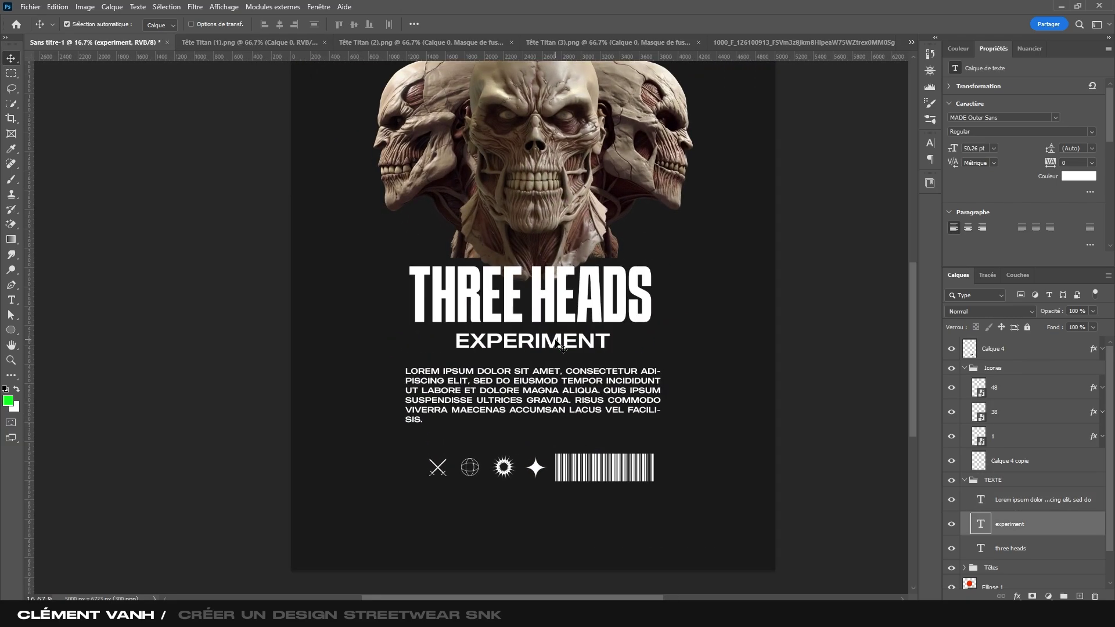
left_click_drag(570, 400, 566, 390)
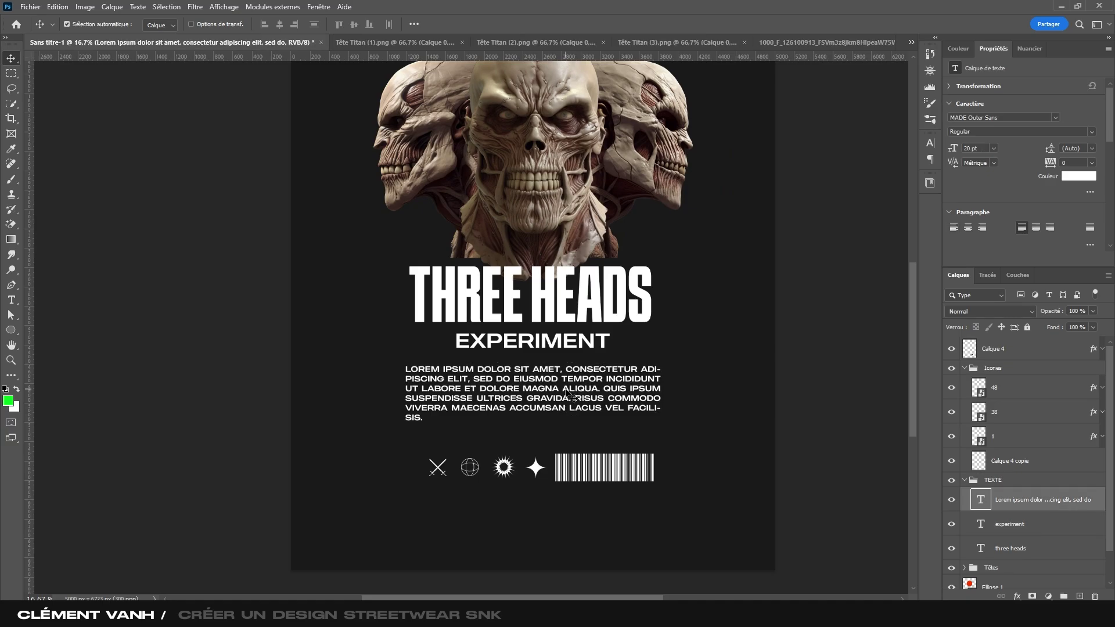
- Add the barcode layer to the Icones group and move the whole group up, closer to the paragraph
left_click(603, 477)
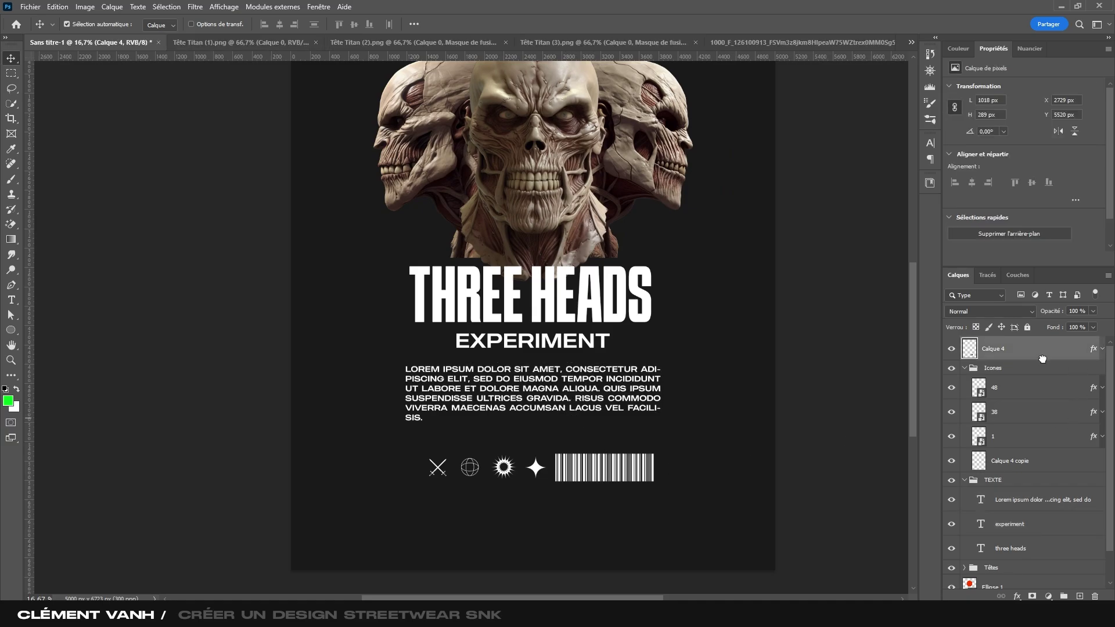
left_click_drag(1043, 359, 997, 369)
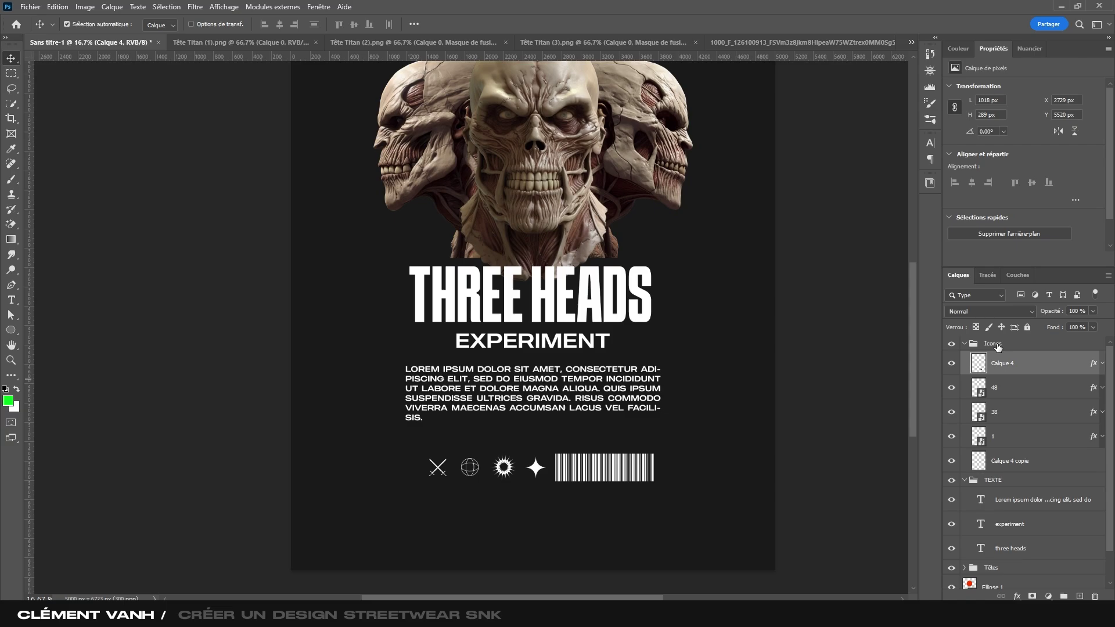
left_click(998, 347)
key("shift+Up")
key("shift+Up")
key("shift+Up")
key("shift+Up")
key("shift+Up")
key("shift+Up")
key("shift+Up")
key("shift+Up")
key("shift+Up")
key("shift+Up")
key("shift+Up")
key("shift+Up")
key("shift+Up")
key("shift+Up")
key("shift+Up")
key("shift+Up")
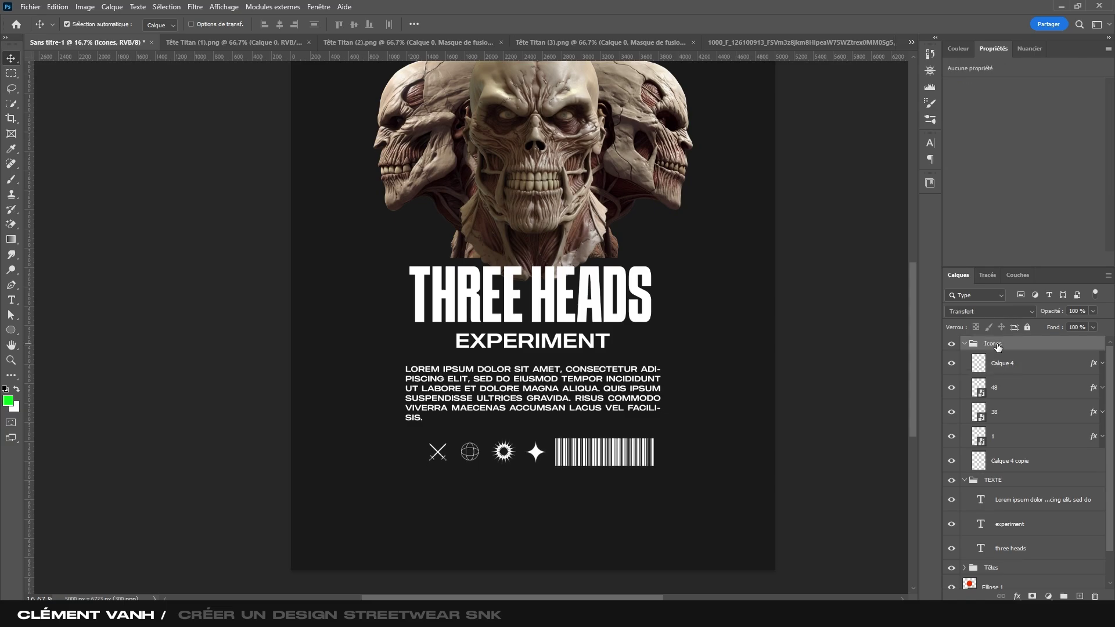
key("ctrl+minus")
key("ctrl+minus")
left_click(965, 344, "ctrl")
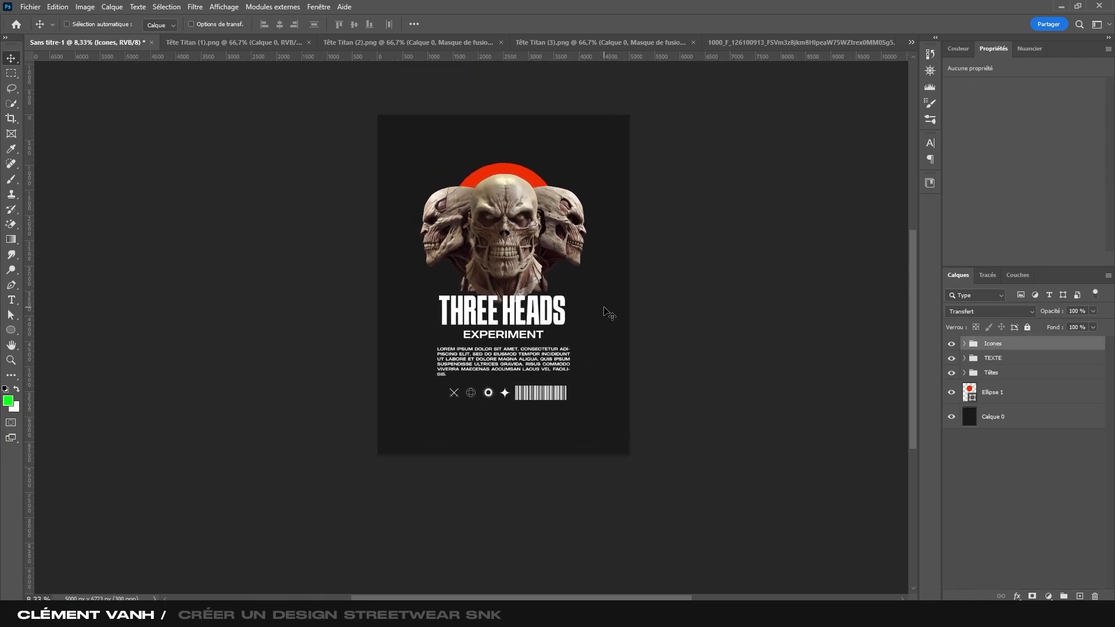
- Try to enlarge the THREE HEADS title to 113.61 %
key("ctrl+plus")
left_click_drag(612, 317, 533, 336)
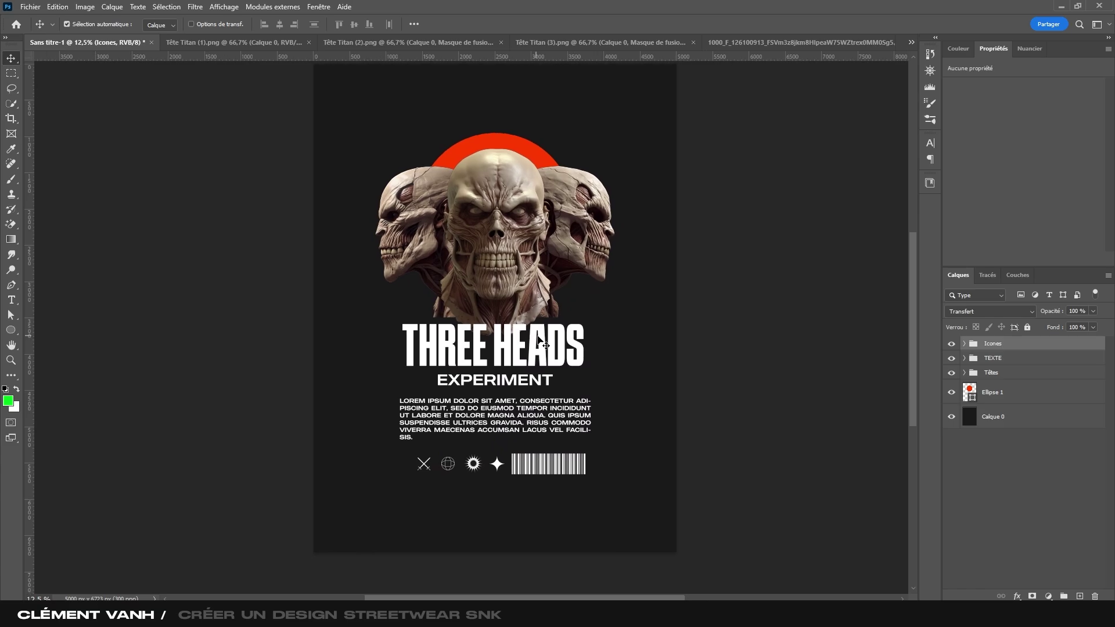
left_click(544, 344)
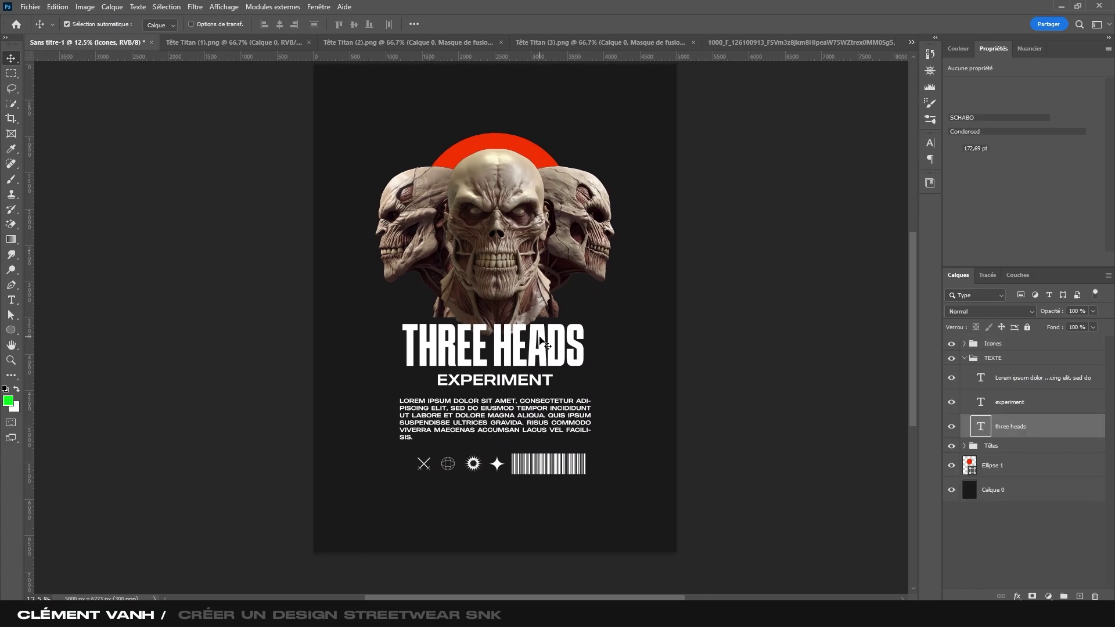
key("ctrl+t")
left_click_drag(584, 318, 627, 295)
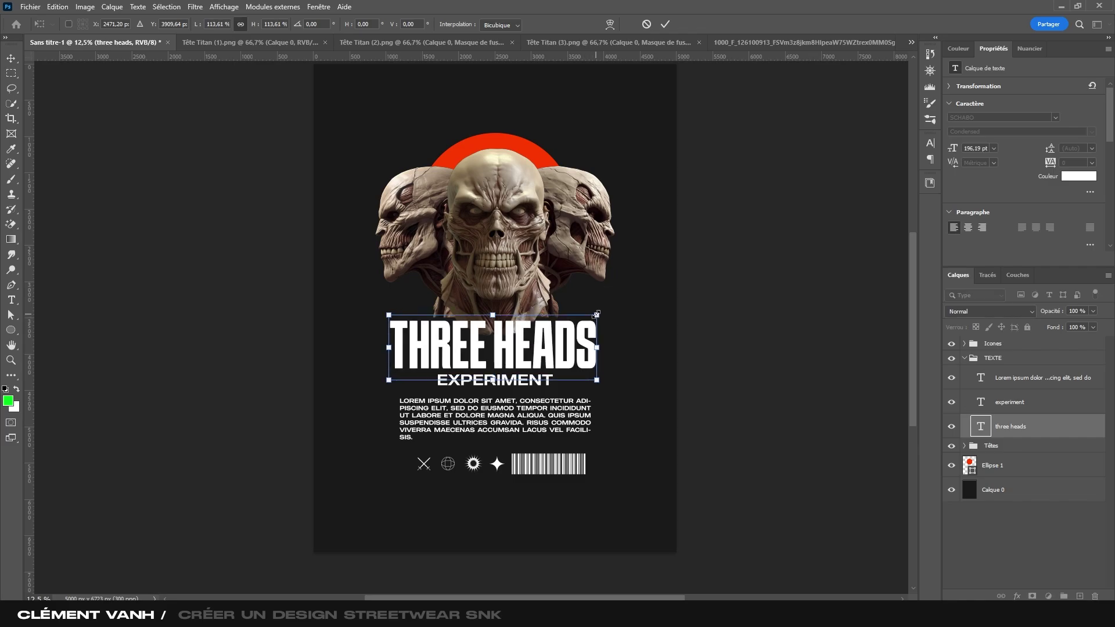
left_click(665, 24)
left_click(512, 380)
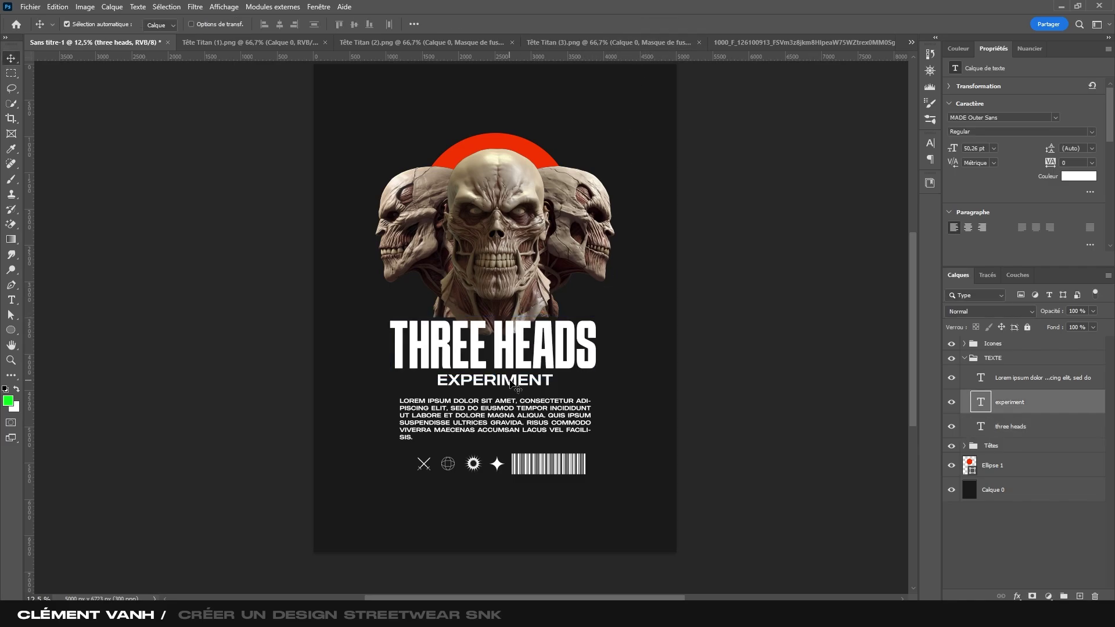
key("ctrl+t")
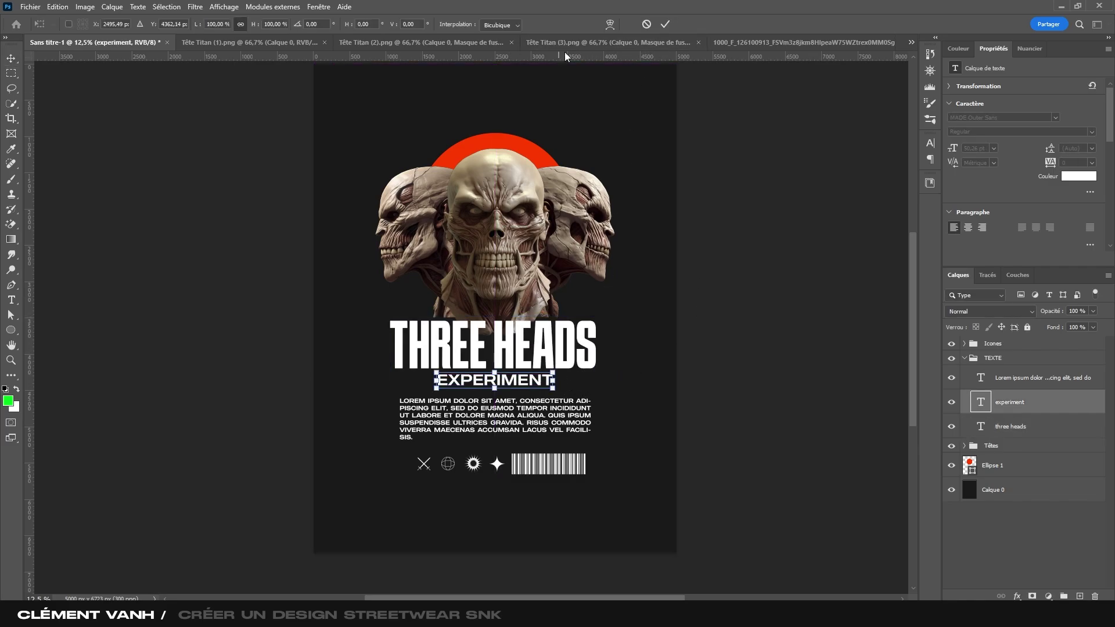
left_click(647, 23)
key("ctrl+z")
key("ctrl+t")
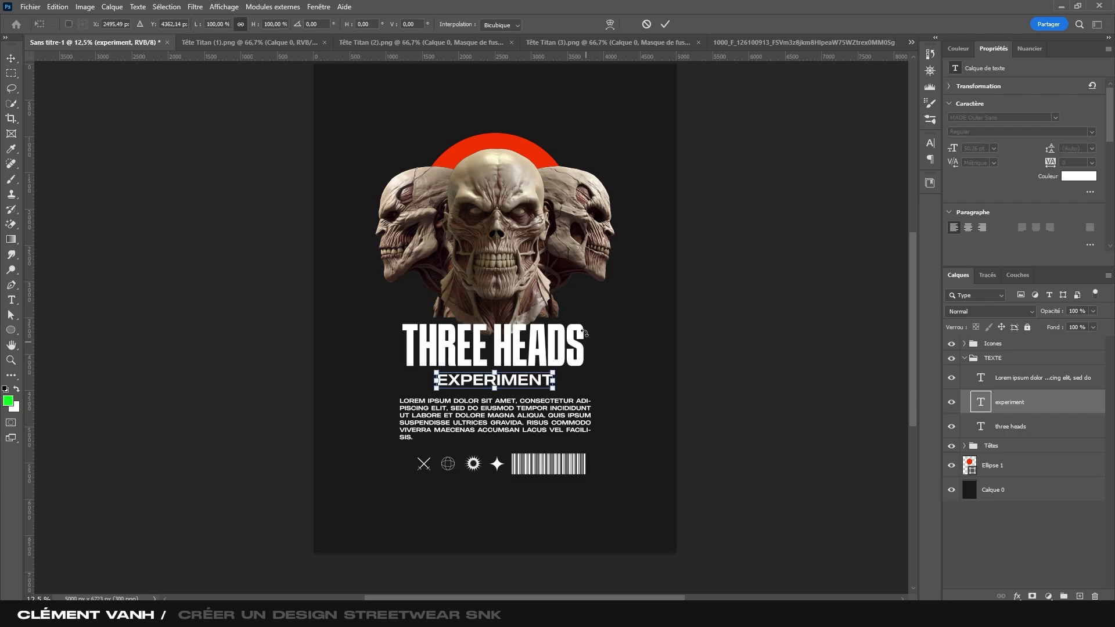
left_click(644, 26)
- Enlarge the THREE HEADS title slightly around its centre to about the paragraph's width
left_click(555, 346)
key("ctrl+t")
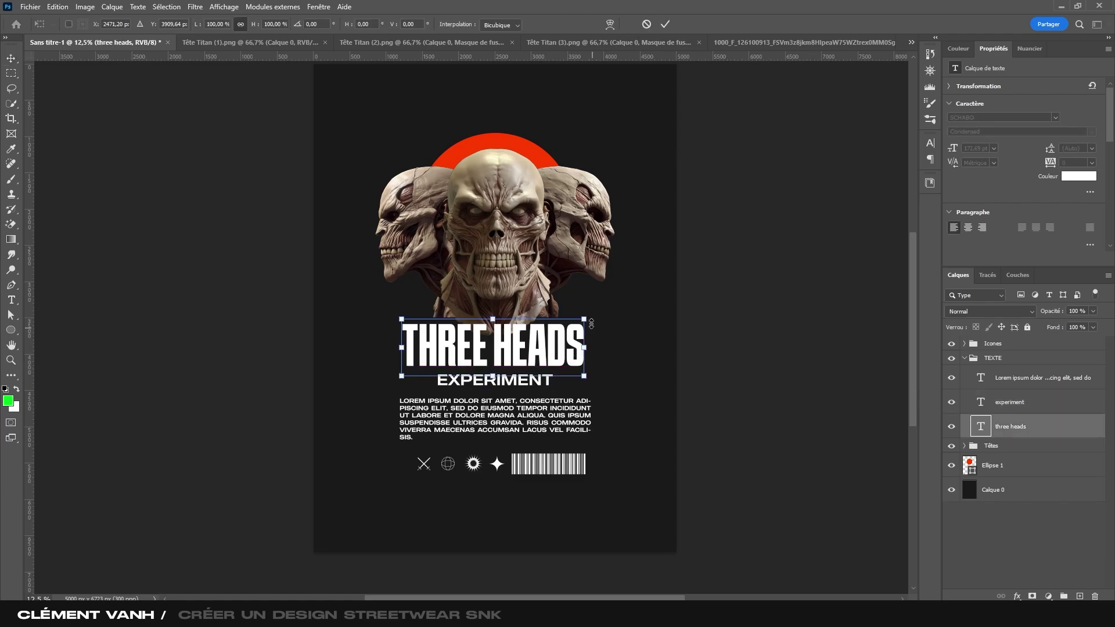
left_click_drag(591, 316, 595, 316)
left_click(665, 24)
- Nudge the THREE HEADS title and EXPERIMENT subtitle down together by a few small steps
left_click(507, 382)
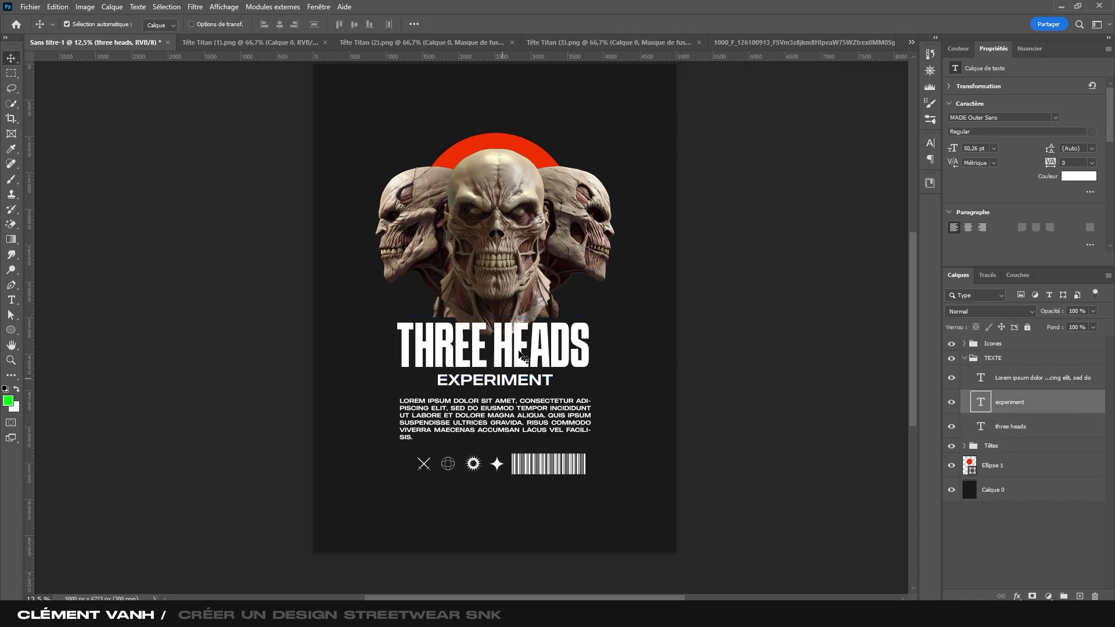
left_click(521, 356, "shift")
key("Down")
key("Down")
key("Down")
key("Down")
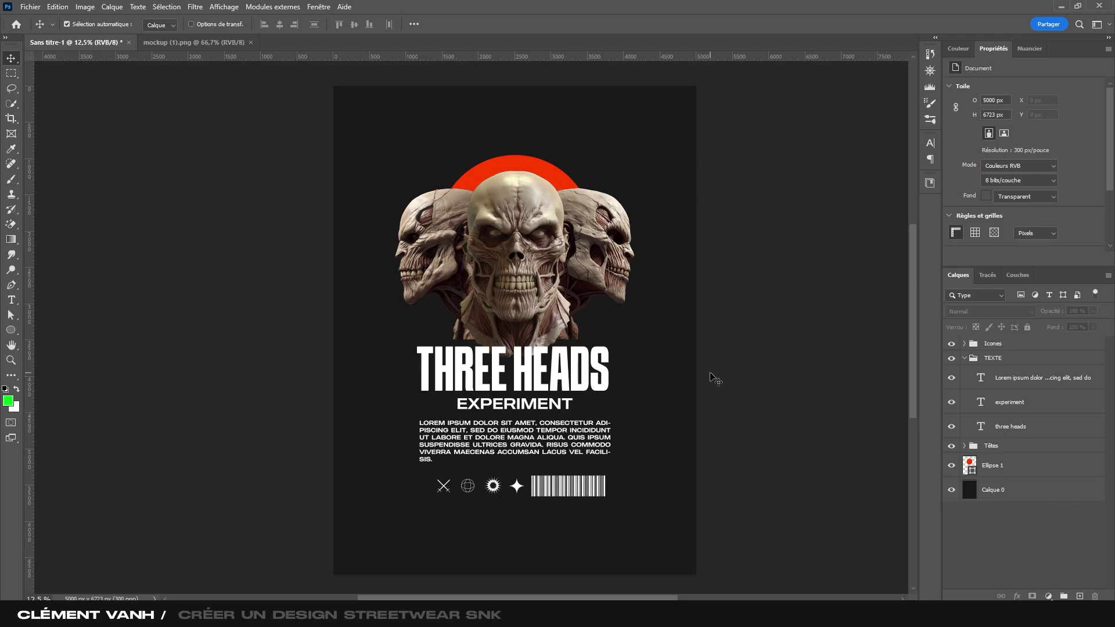
- Switch to the mockup (1).png document and centre the T-shirt horizontally on the canvas
left_click(192, 42)
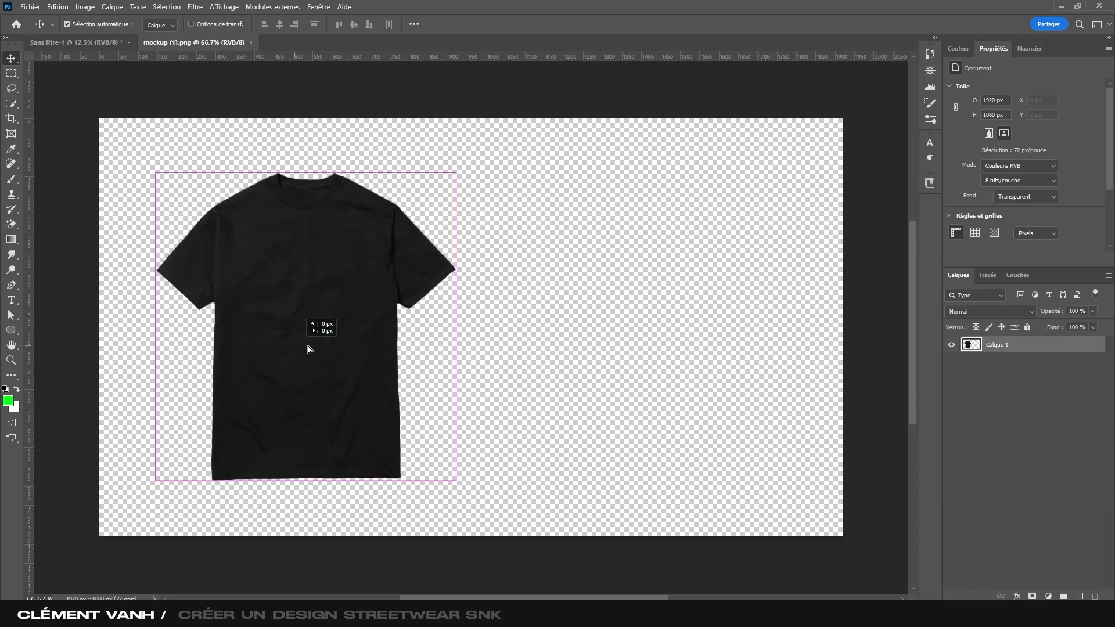
left_click_drag(307, 346, 456, 350)
key("ctrl+a")
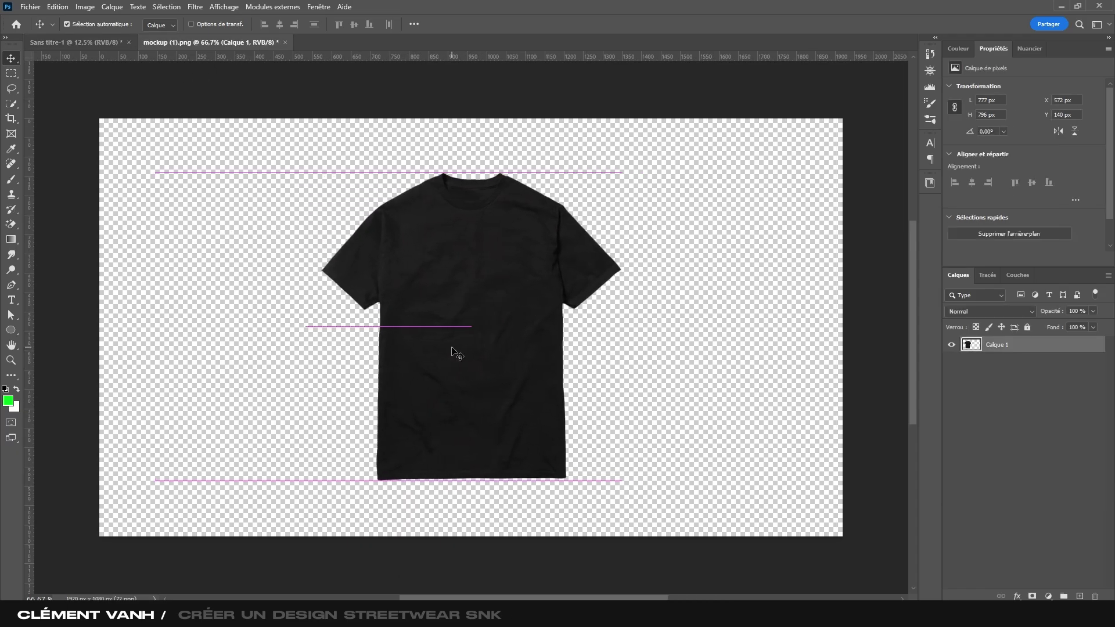
left_click(280, 25)
key("ctrl+d")
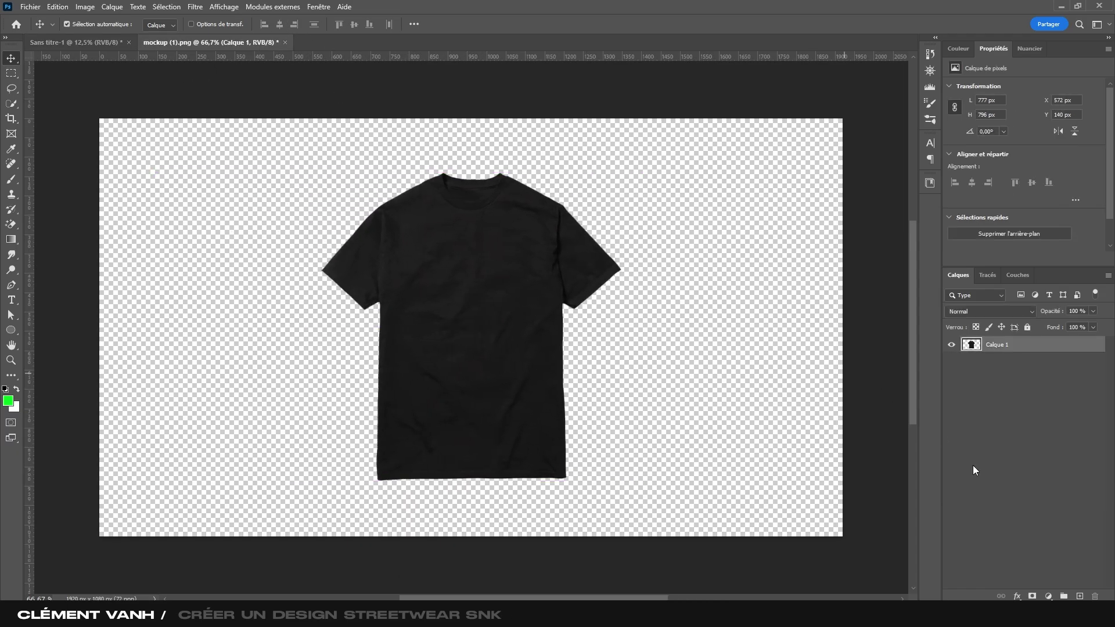
- Add a solid colour fill layer with the dark grey 282828
left_click(1056, 595)
left_click(1010, 391)
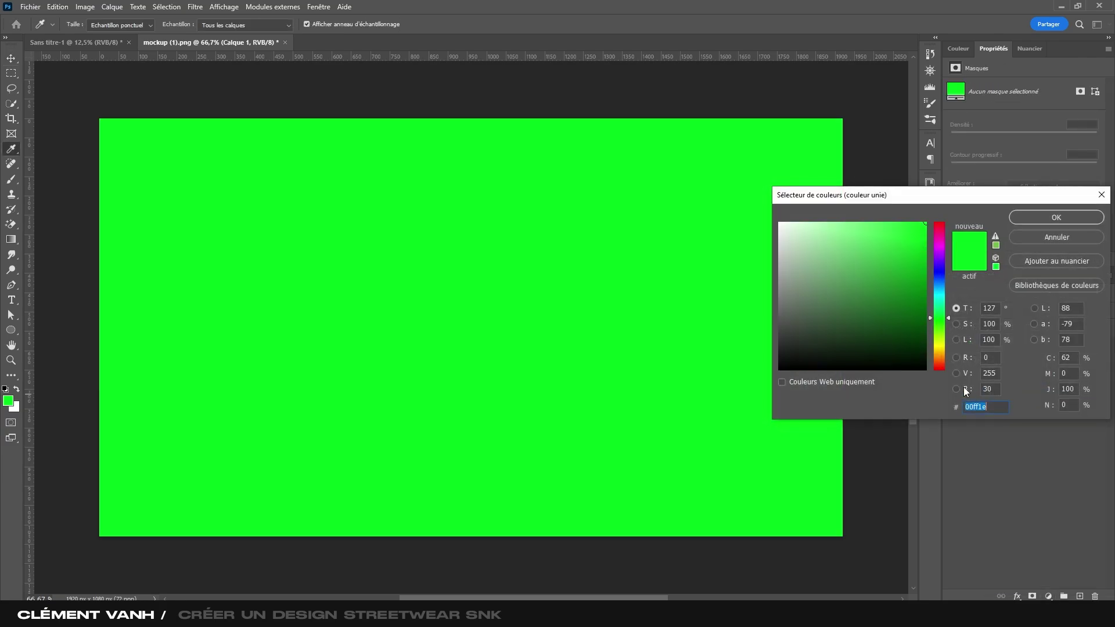
type("222222")
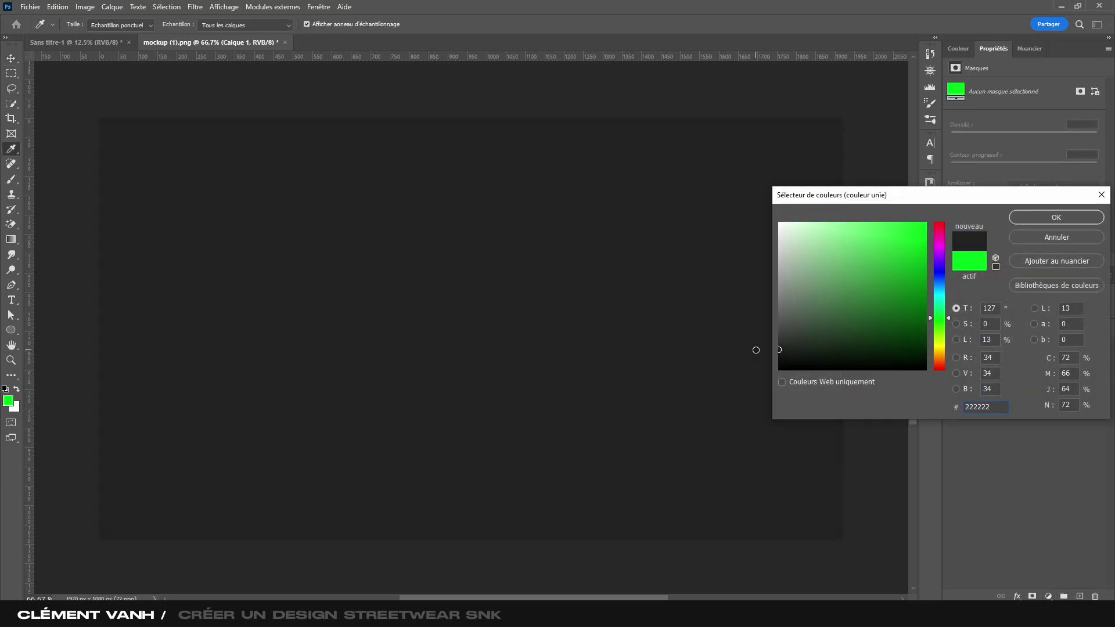
left_click_drag(756, 350, 754, 353)
double_click(995, 410)
type("280")
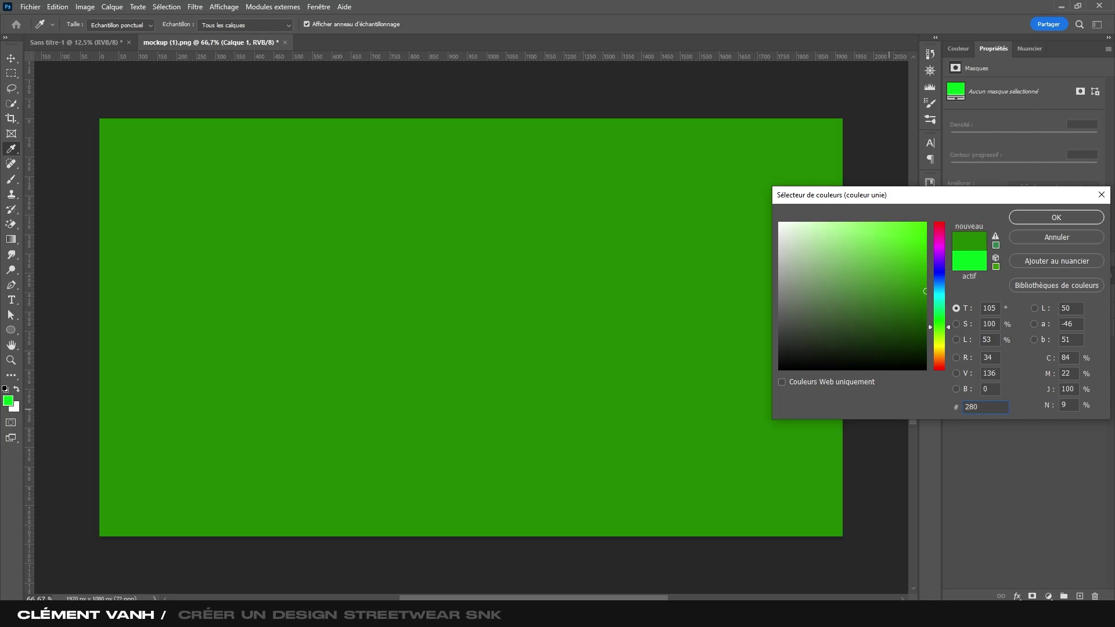
key("BackSpace")
type("2828")
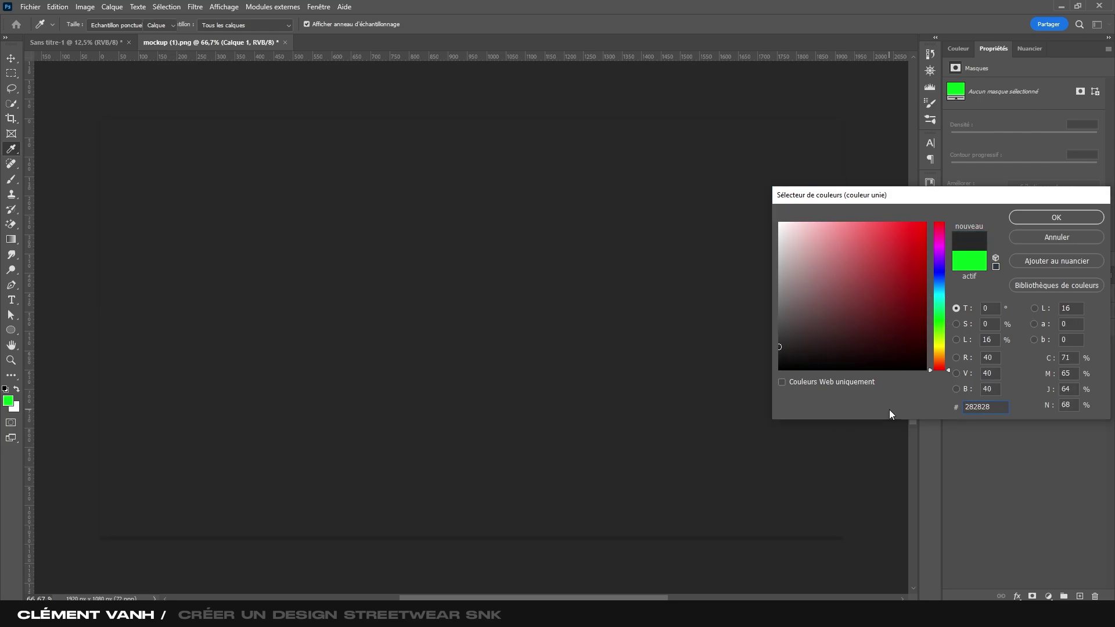
key("Return")
- Place the solid fill layer behind the T-shirt layer and delete the fill's layer mask
left_click(1041, 374)
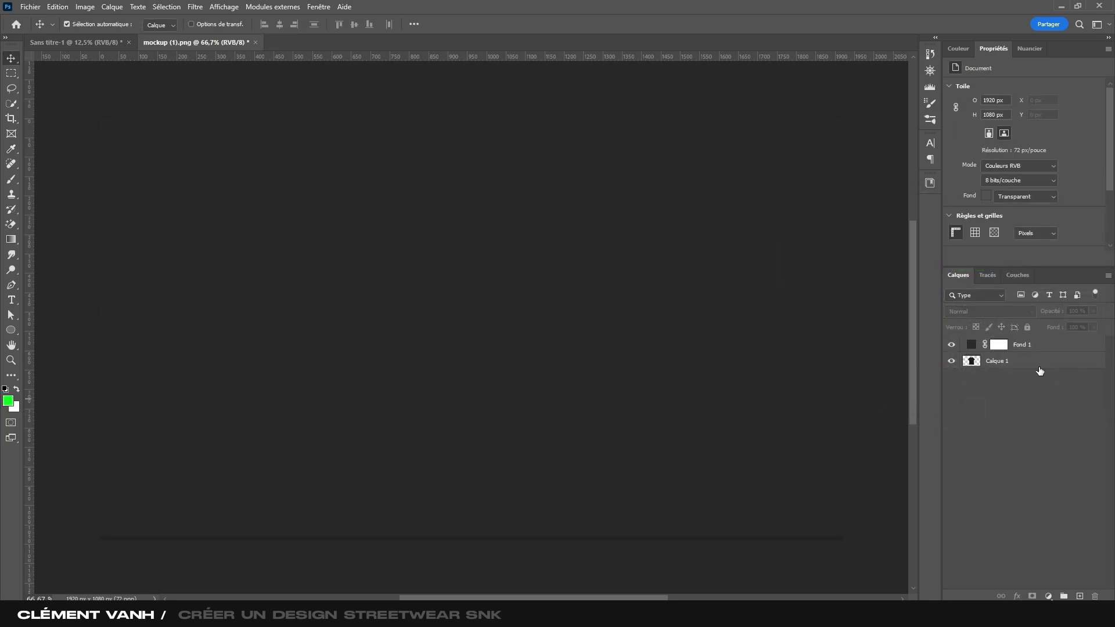
left_click_drag(1031, 347, 1026, 369)
right_click(993, 364)
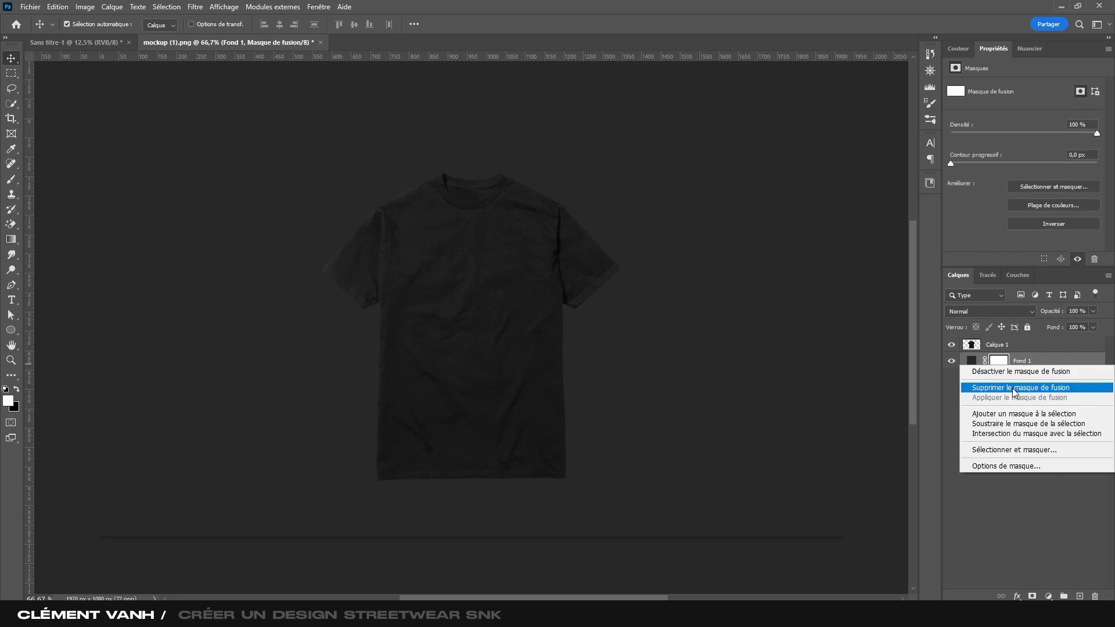
left_click(1025, 387)
left_click(527, 314)
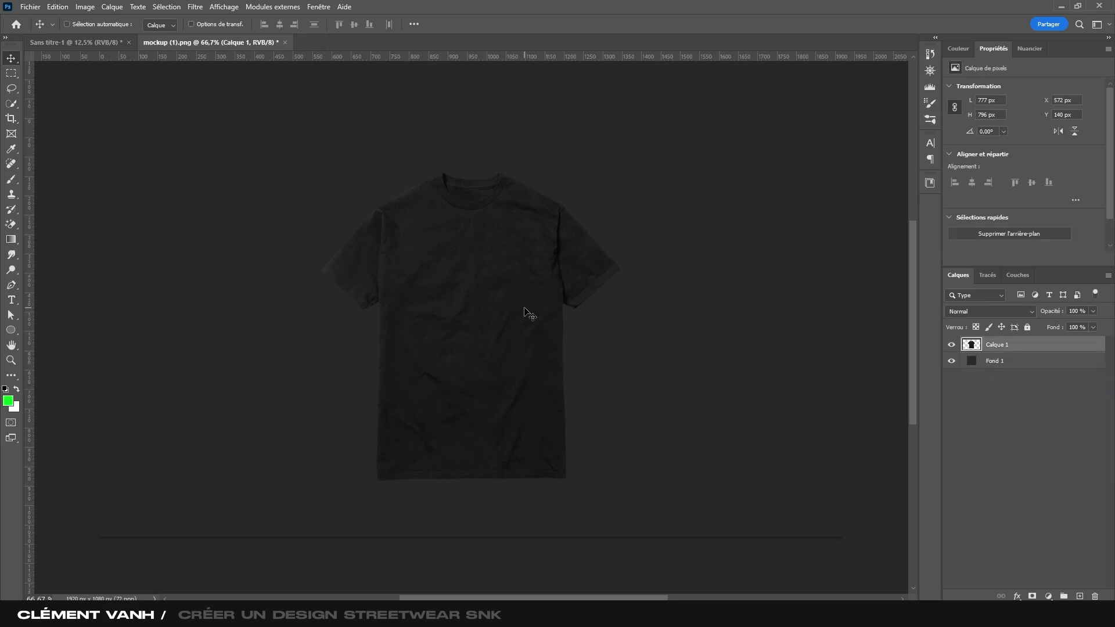
scroll(524, 309, "down", 1)
left_click_drag(527, 308, 543, 311)
scroll(548, 318, "up", 1)
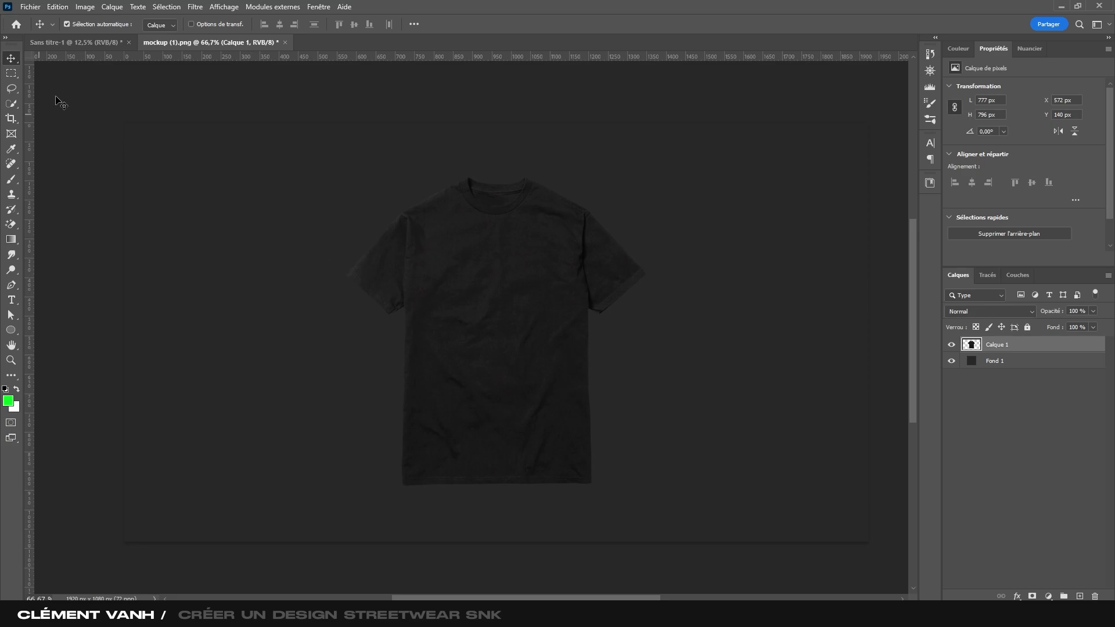
- In the Sans titre-1 document, group the Icones, TEXTE and Têtes groups with Ellipse 1, leaving the dark background layer out
left_click(81, 43)
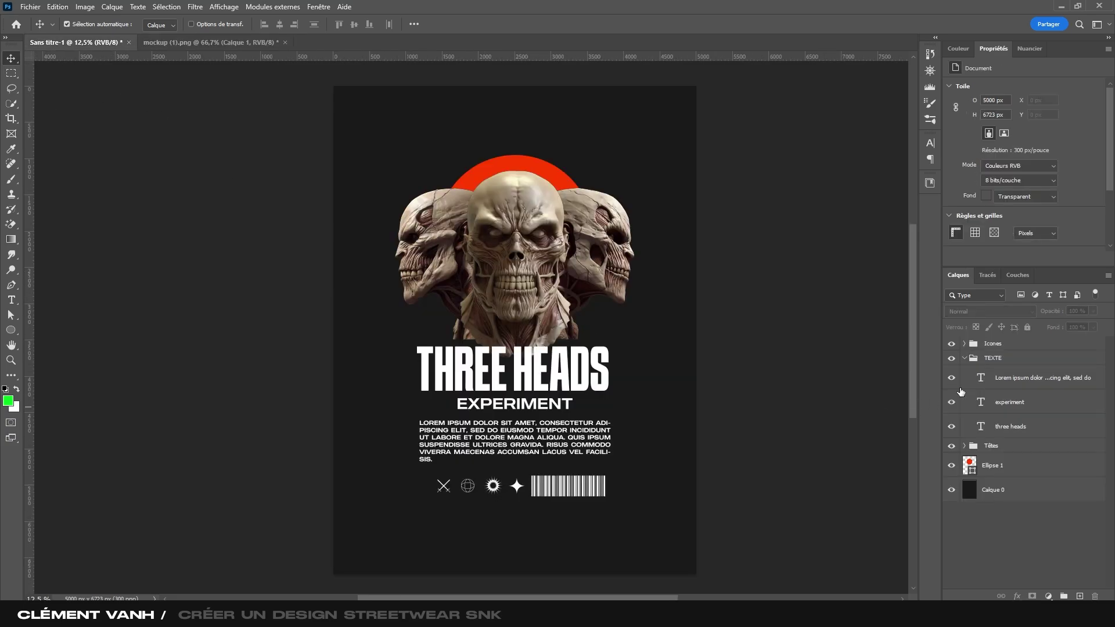
left_click(970, 360)
left_click(965, 358)
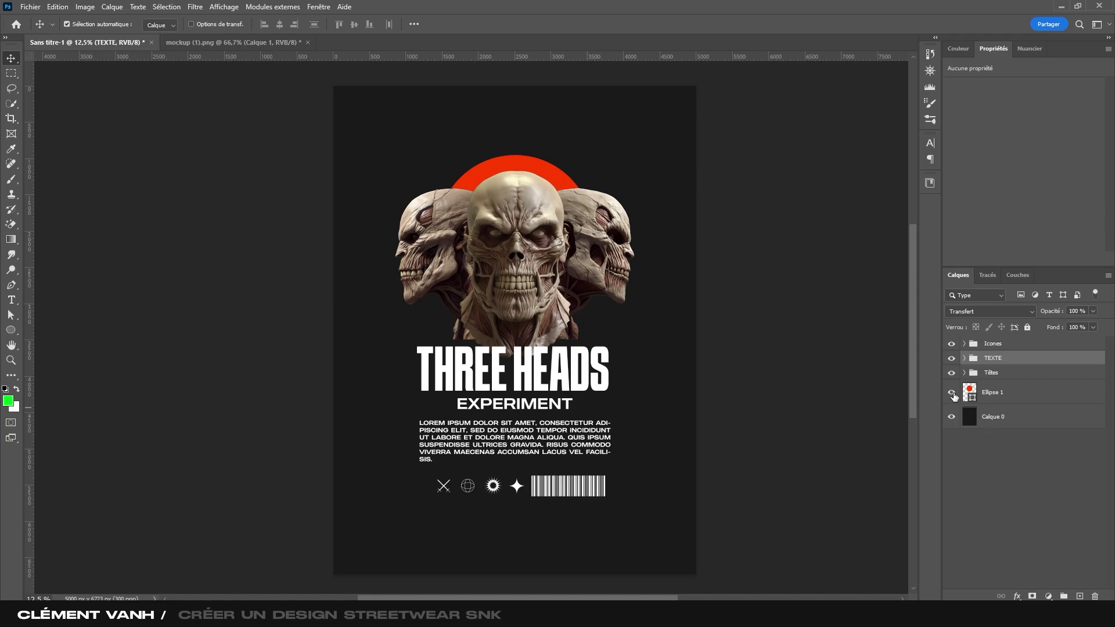
left_click(951, 421)
left_click(951, 418)
left_click(1005, 400)
left_click(1003, 347, "shift")
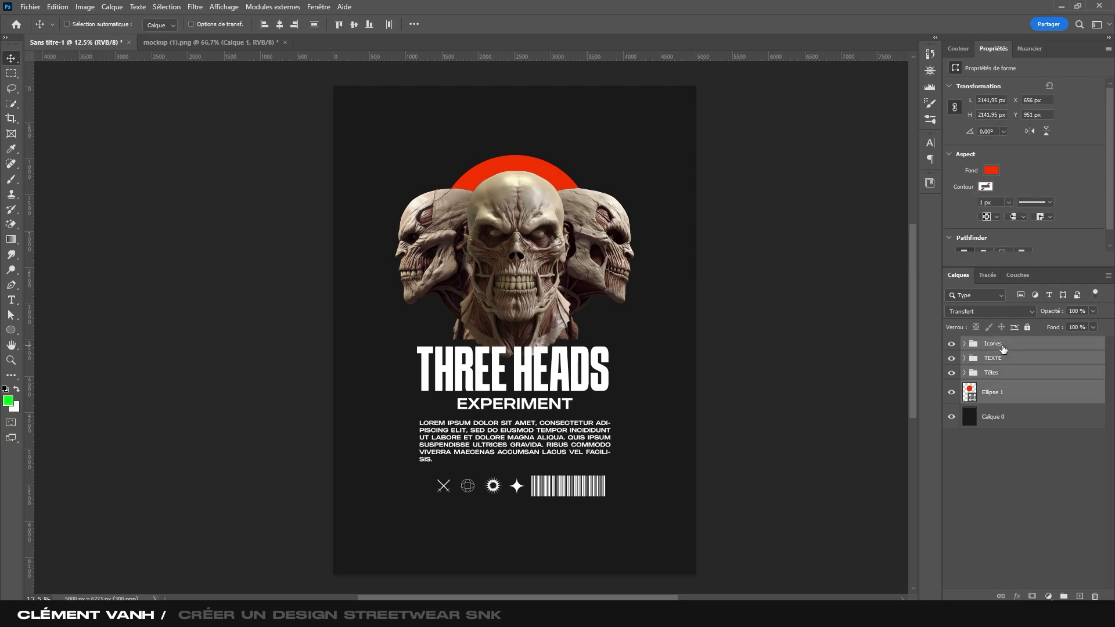
key("ctrl+g")
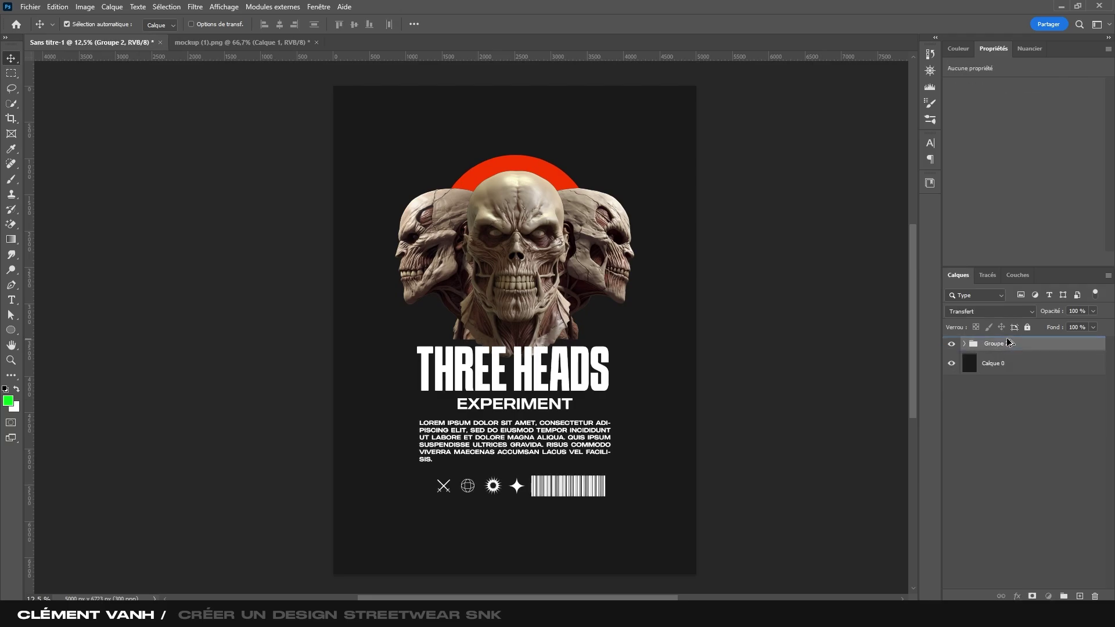
- Duplicate the new design group and convert the copy into a smart object
key("ctrl+j")
right_click(1016, 349)
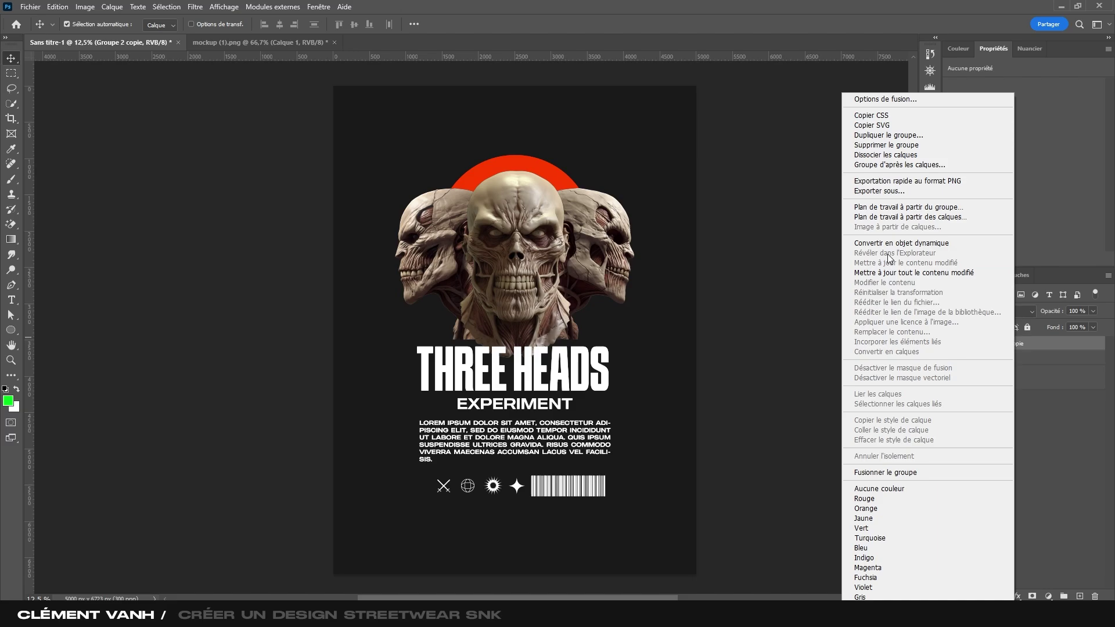
left_click(889, 244)
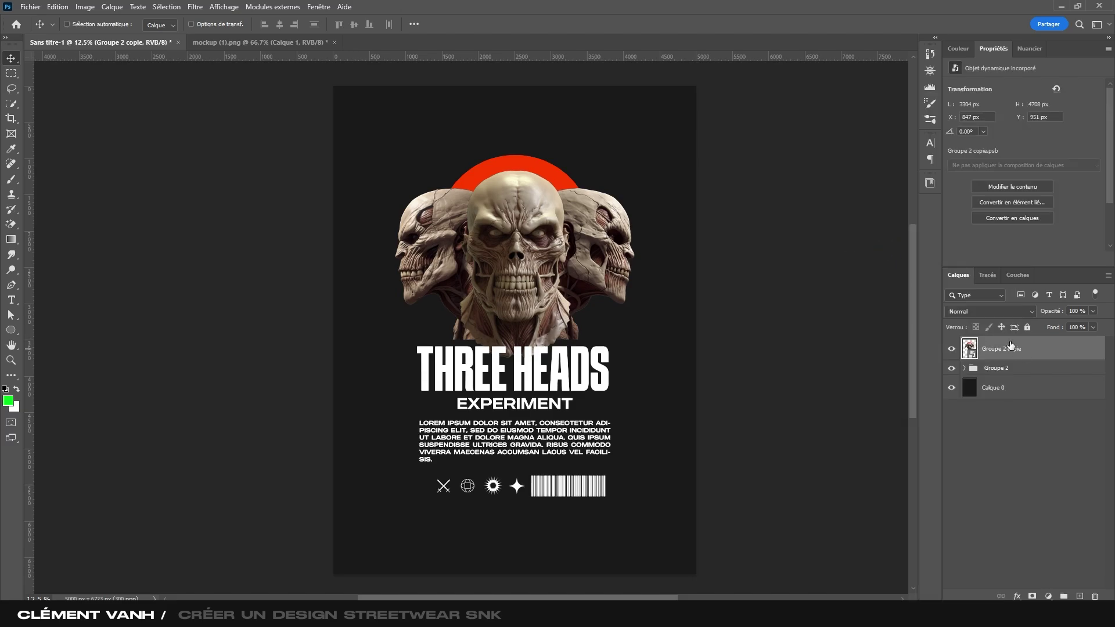
- Bring the design's smart object into the mockup (1).png document and centre it horizontally and vertically on the canvas
left_click(253, 42)
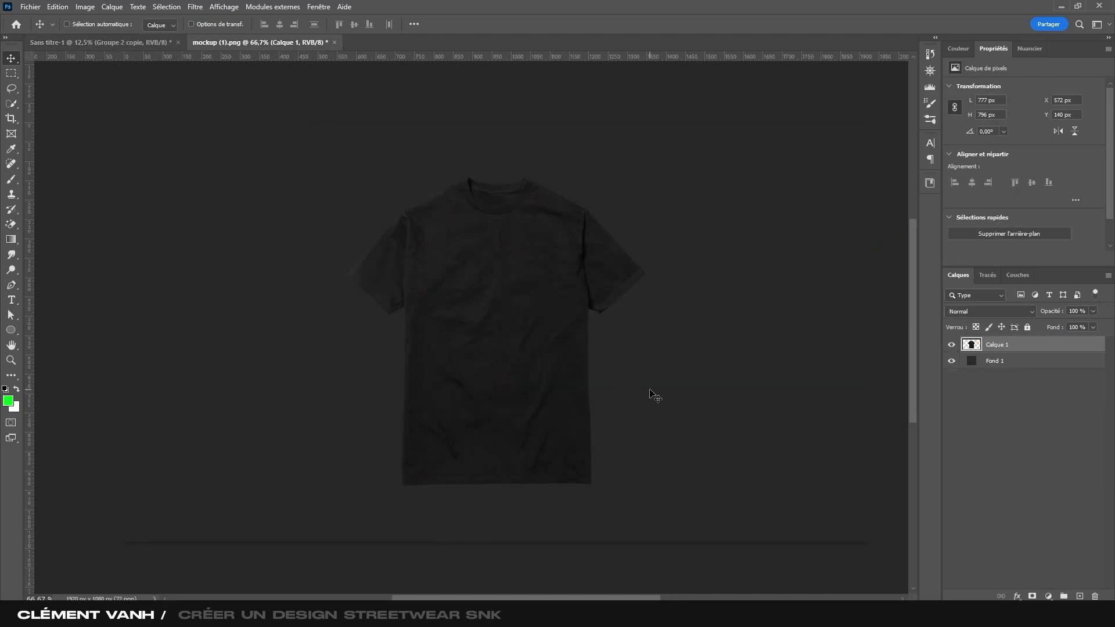
left_click_drag(656, 396, 655, 396)
key("ctrl+minus")
key("ctrl+minus")
key("ctrl+minus")
key("ctrl+minus")
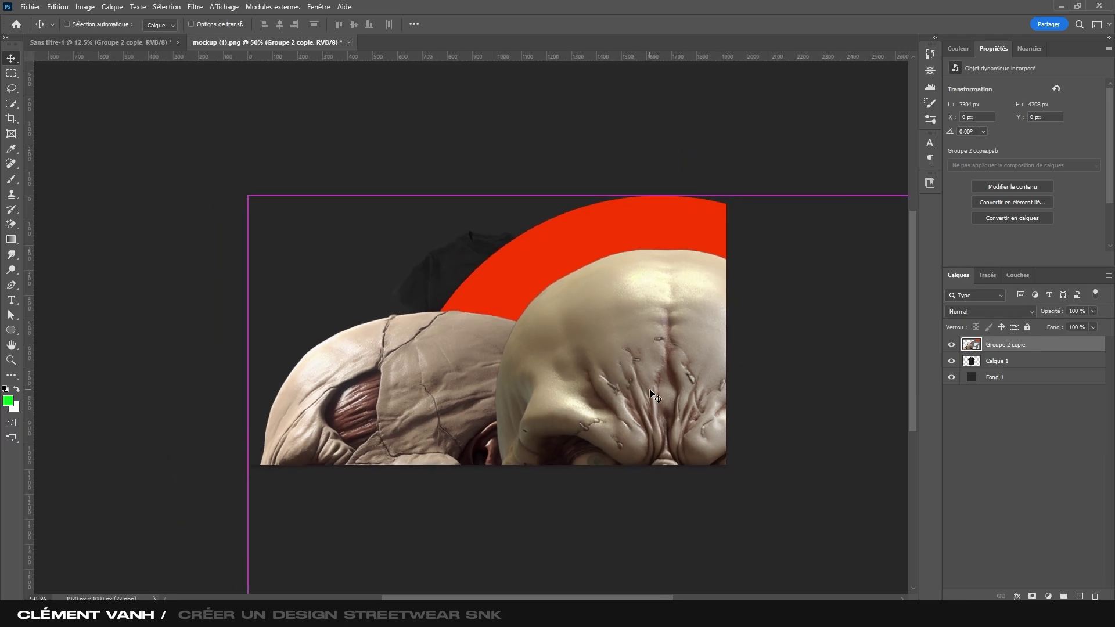
key("ctrl+a")
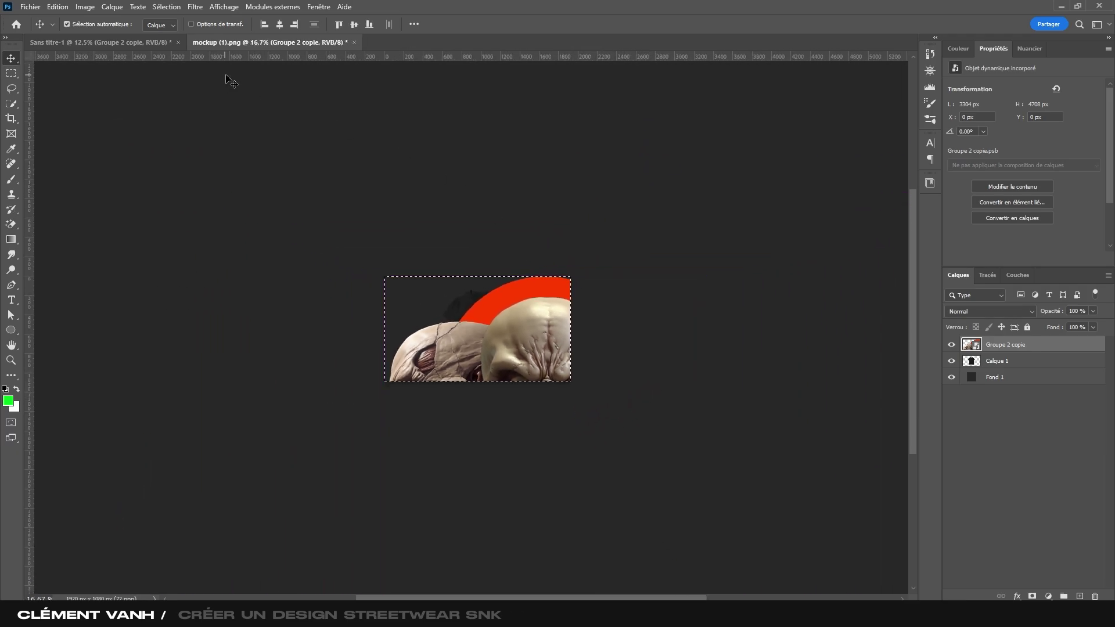
left_click(280, 24)
left_click(353, 25)
- Scale the THREE HEADS design down to about 301 × 429 px around its centre so it fits on the T-shirt
key("ctrl+t")
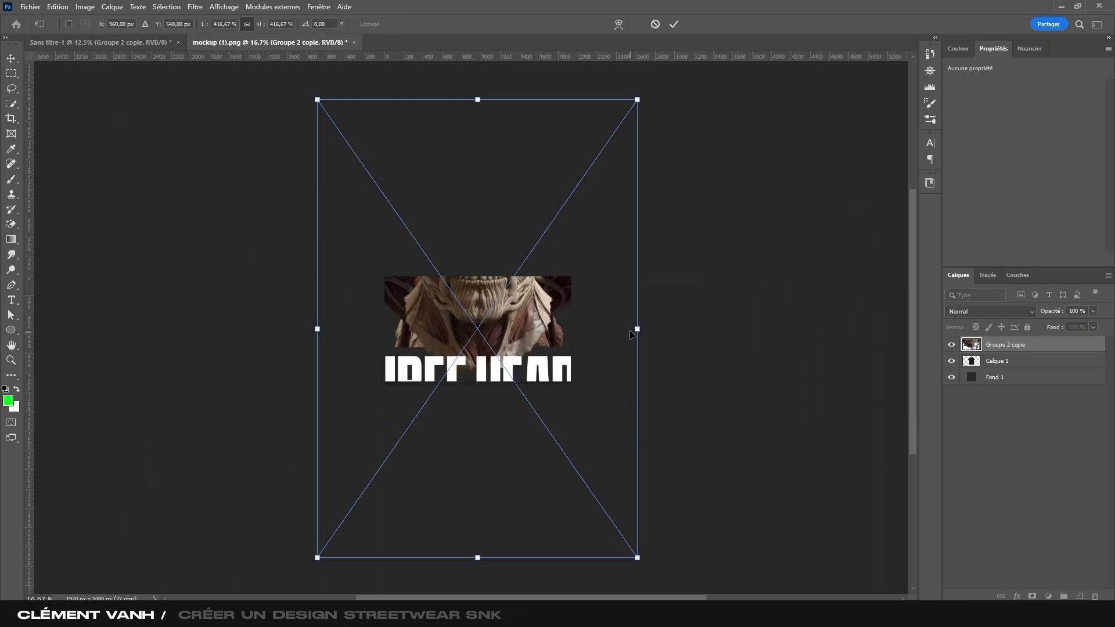
left_click_drag(638, 329, 493, 329)
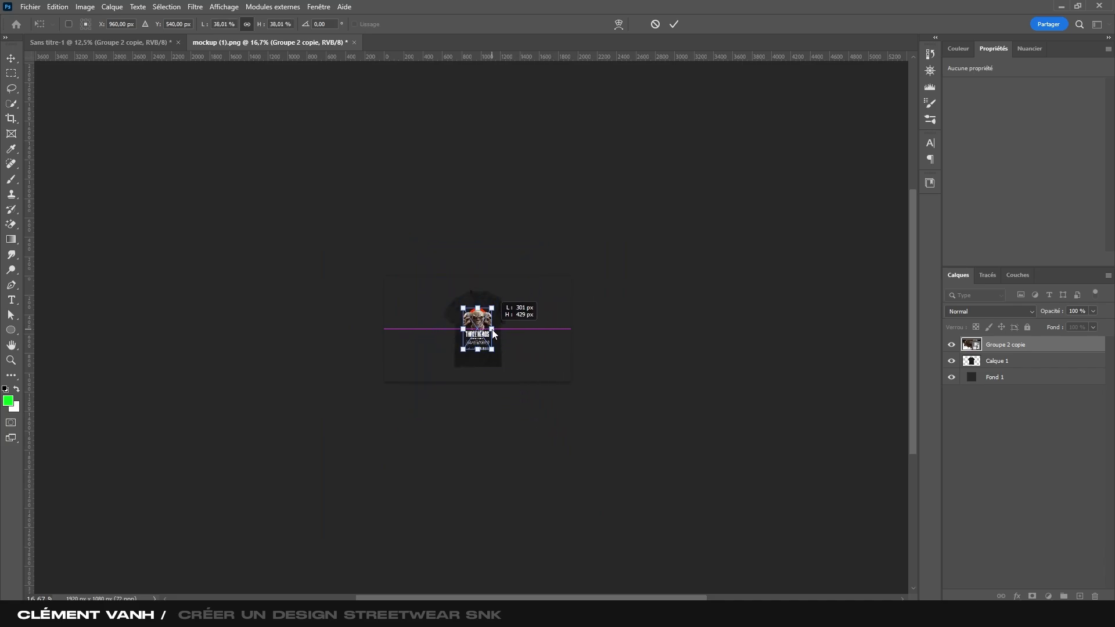
key("ctrl+plus")
key("ctrl+plus")
key("ctrl+plus")
key("ctrl+plus")
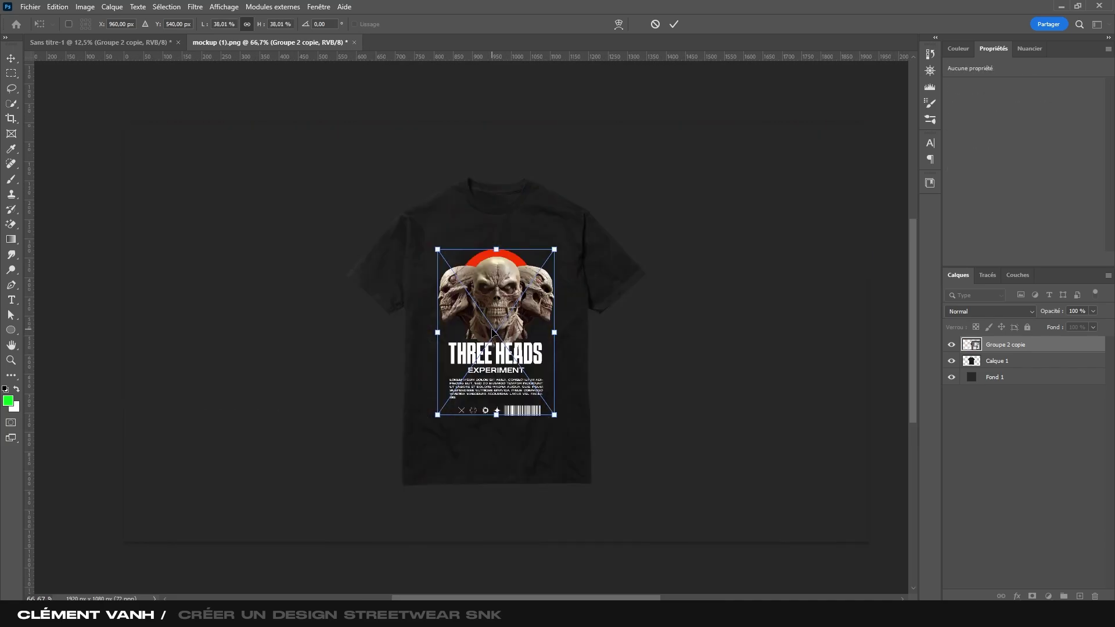
- Try enlarging the design on the T-shirt to about 402 × 574 px, keeping its top edge in place
left_click_drag(496, 415, 496, 471)
left_click(673, 24)
key("ctrl+t")
left_click(675, 27)
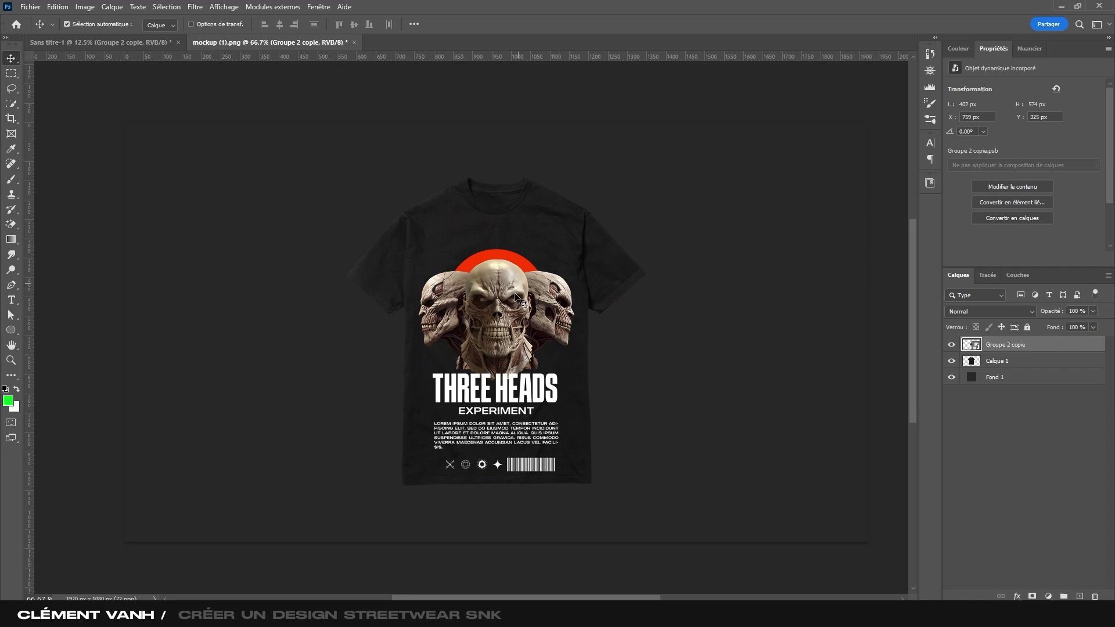
left_click_drag(513, 295, 514, 278)
key("ctrl+z")
key("ctrl+t")
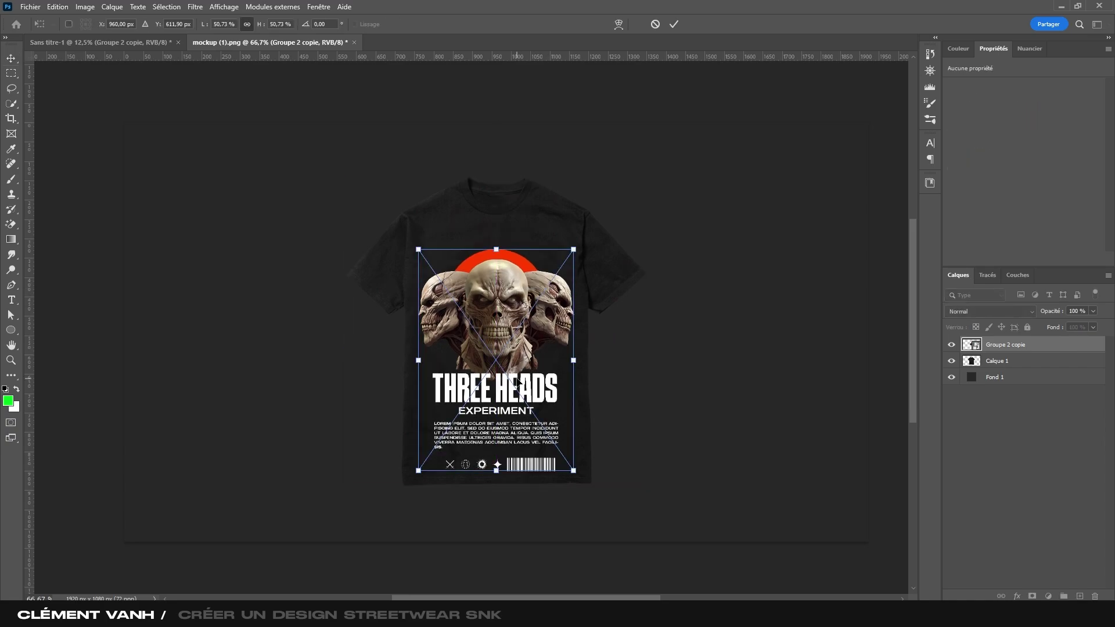
left_click(655, 24)
- Resize the design to about 316 × 449 px and shift it slightly up to Y 316 px, keeping it horizontally centred on the T-shirt
key("ctrl+t")
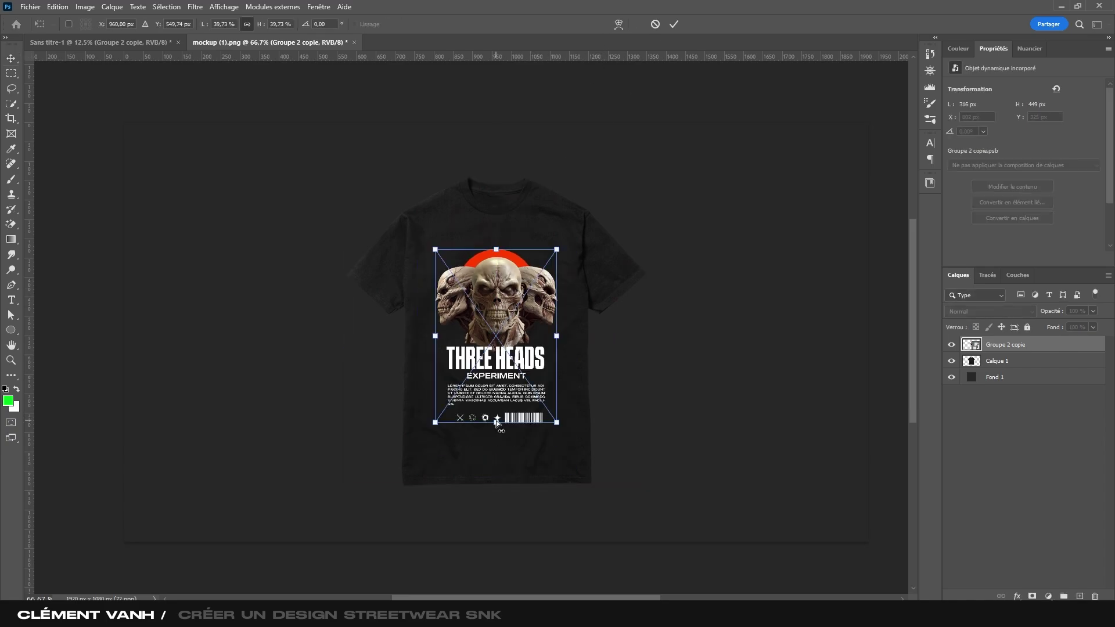
left_click_drag(496, 420, 497, 357)
left_click(674, 23)
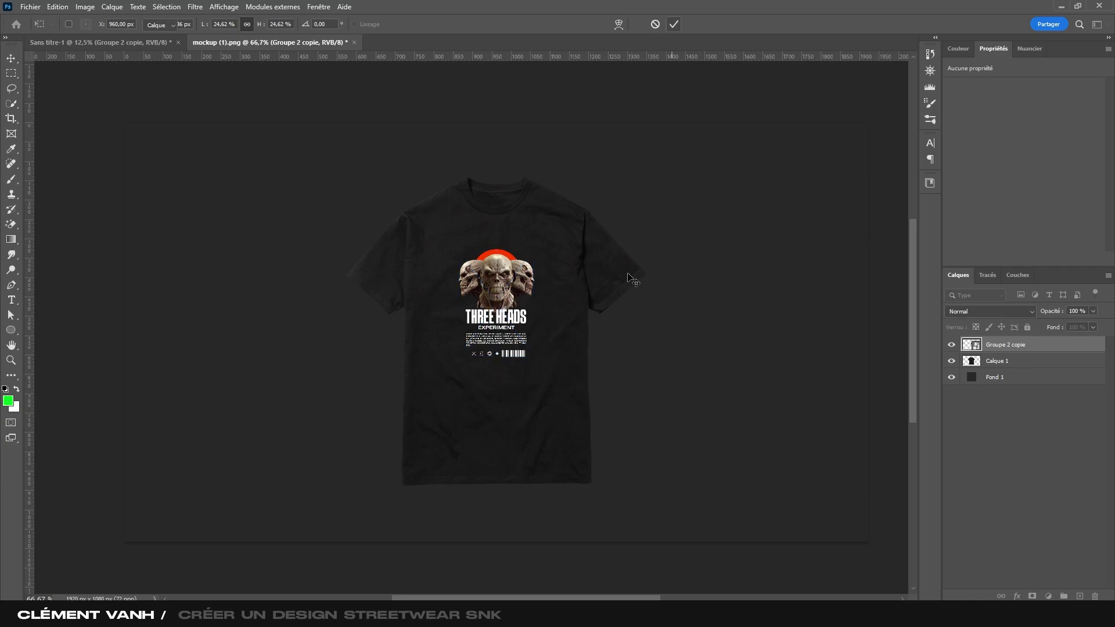
key("ctrl+z")
left_click_drag(496, 302, 495, 299)
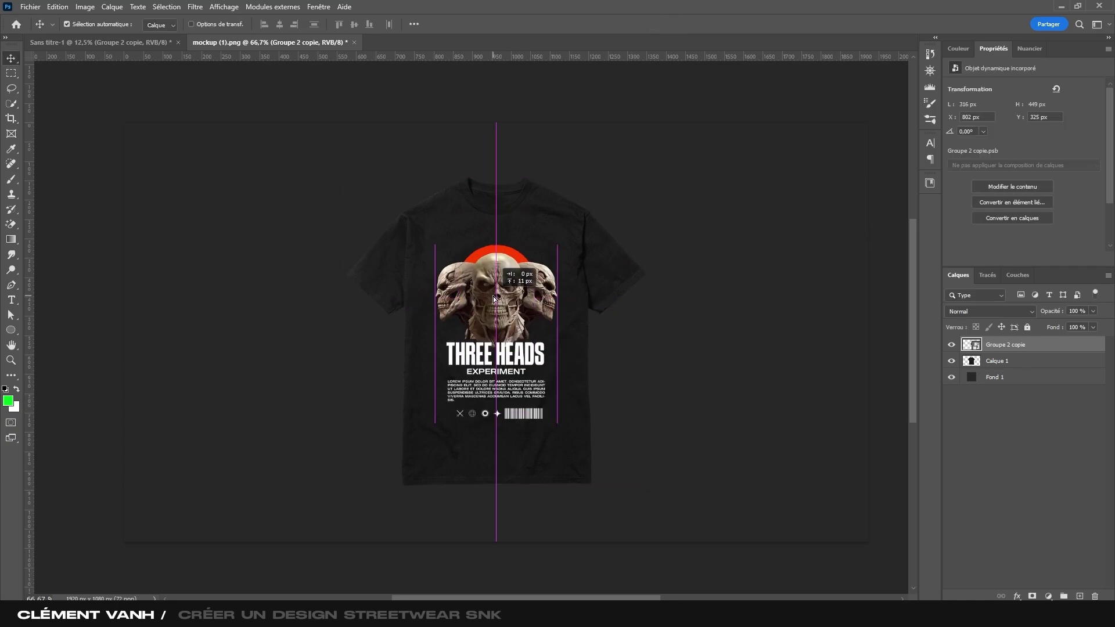
key("ctrl+minus")
key("ctrl+minus")
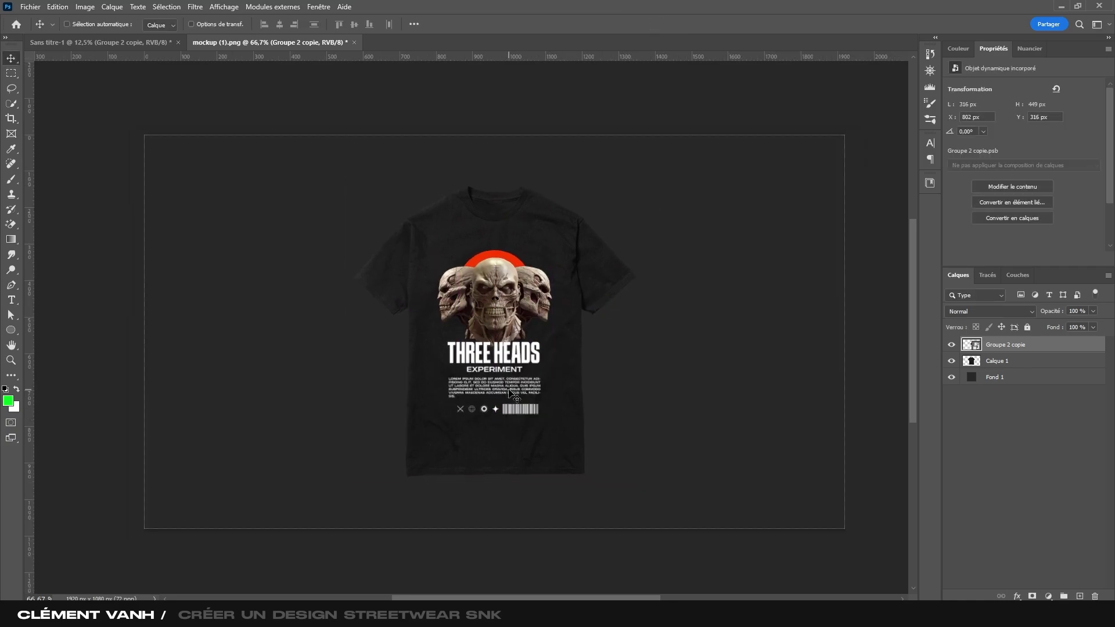
key("ctrl+plus")
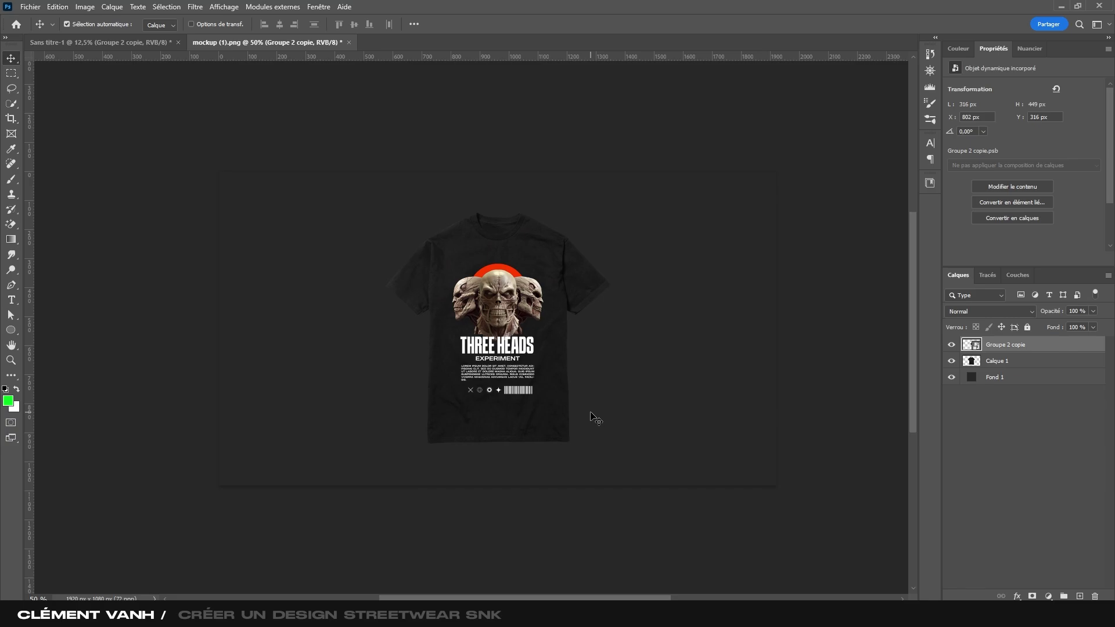
- Duplicate the design's smart object beneath the T-shirt layer and enlarge the copy to about 1880 × 2684 px, with the heads filling the background
left_click_drag(1032, 347, 1027, 374)
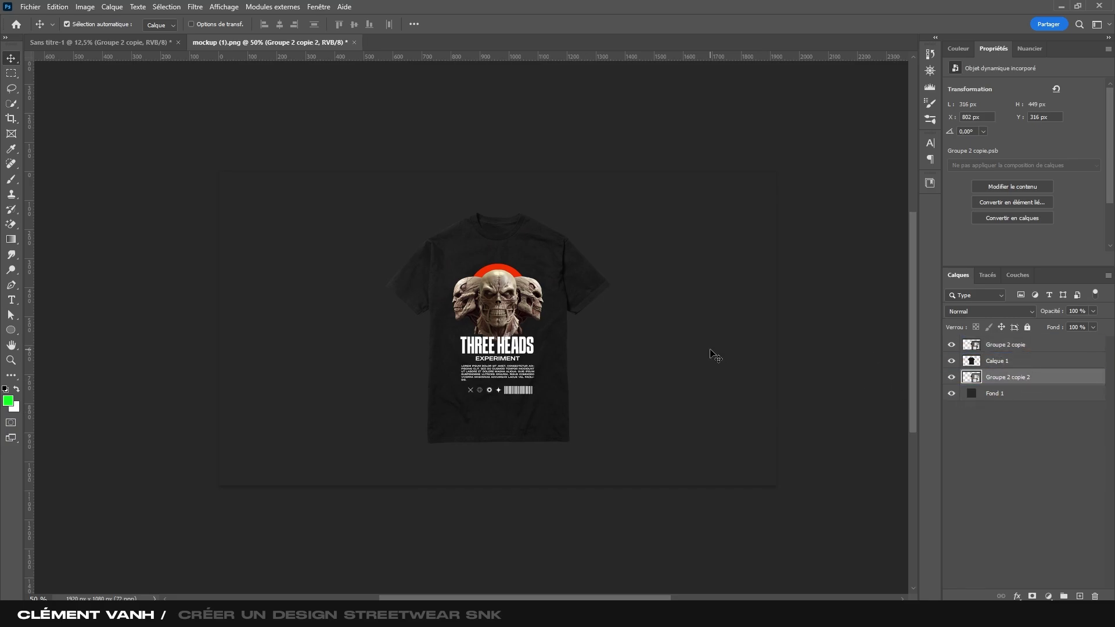
key("ctrl+t")
left_click_drag(541, 330, 816, 328)
left_click_drag(620, 260, 619, 398)
left_click_drag(817, 472, 773, 469)
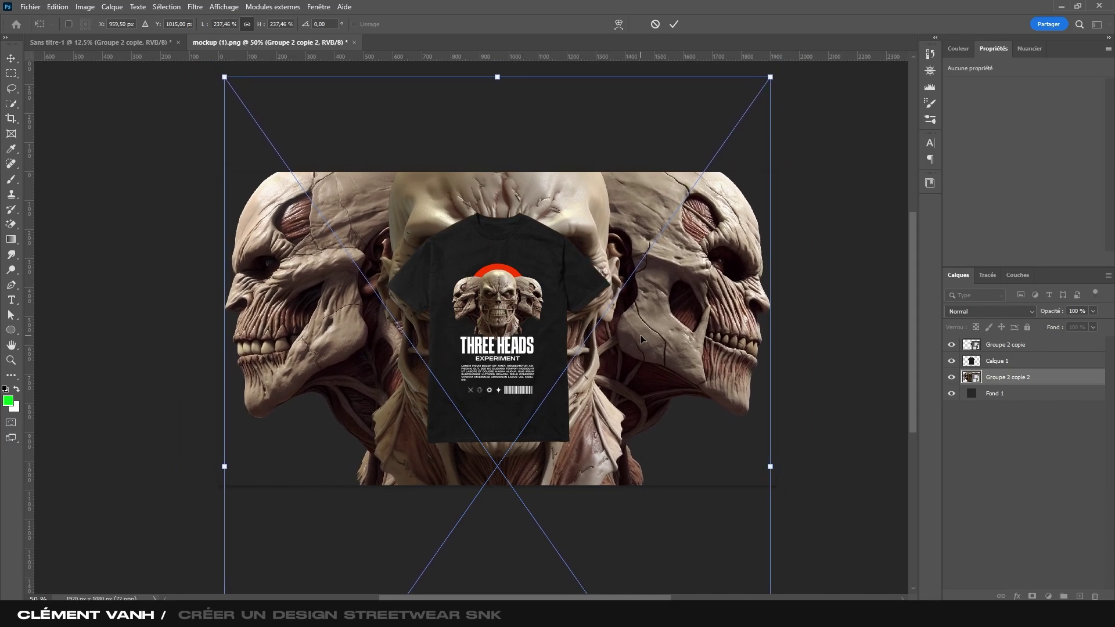
mouse_move(641, 335)
left_mouse_down()
mouse_move(642, 356)
mouse_move(640, 343)
left_mouse_up()
left_click(677, 24)
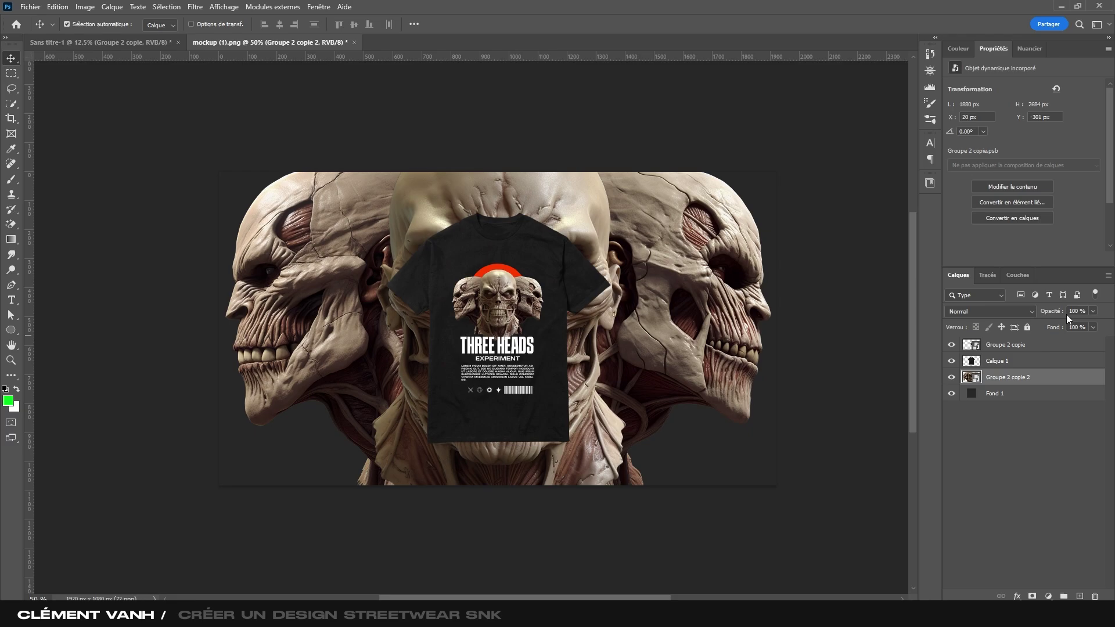
- Lower the opacity of the enlarged heads copy behind the T-shirt to about 13%
left_click(1094, 311)
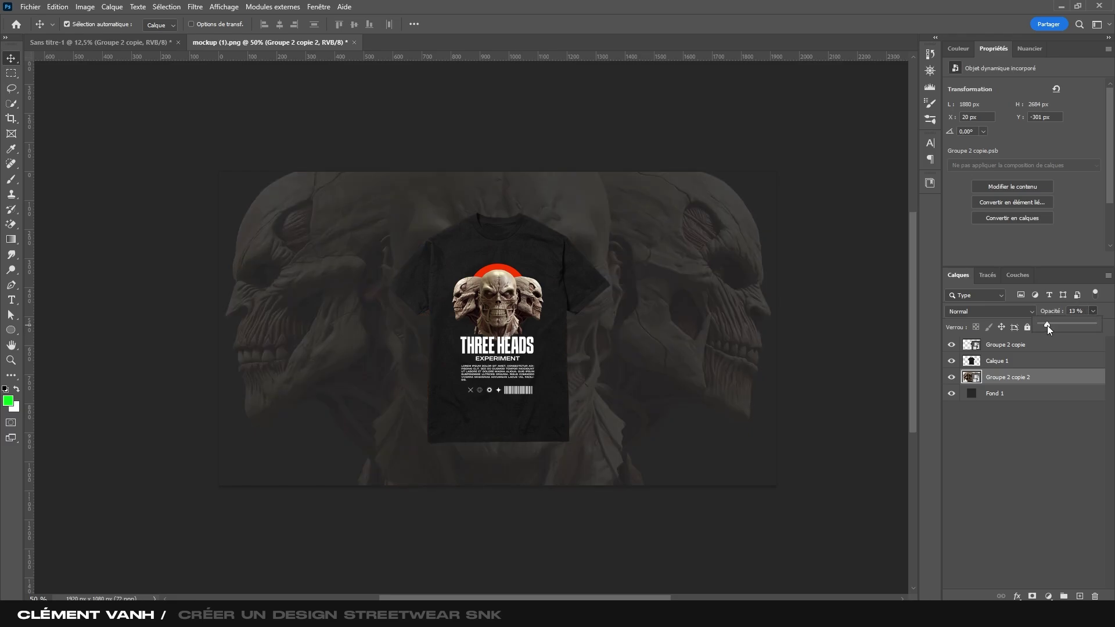
left_click(1078, 312)
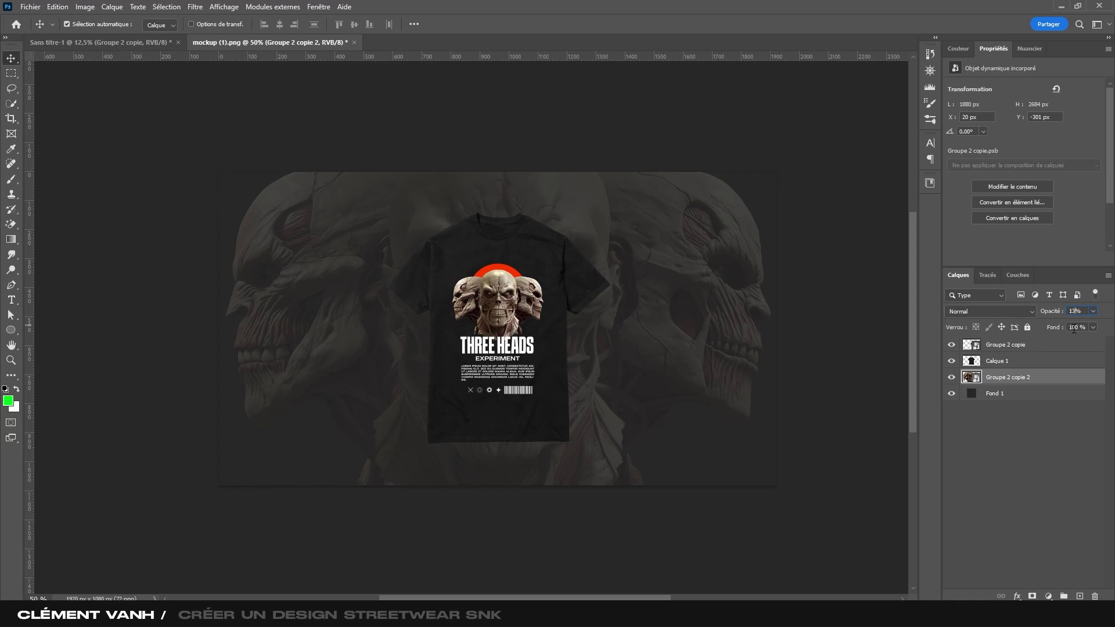